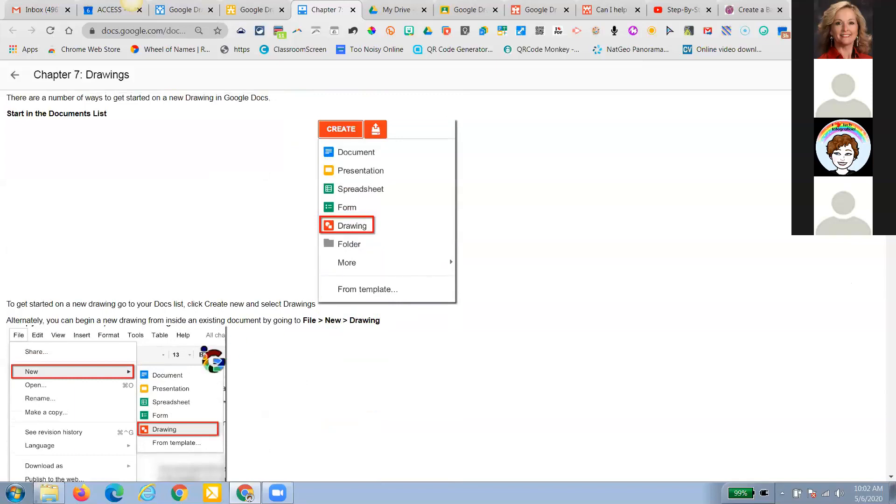
- Skim the Chapter 7 Drawings guide, close it, and show the How to Find Google Drawings slide
scroll(130, 423, down, 6)
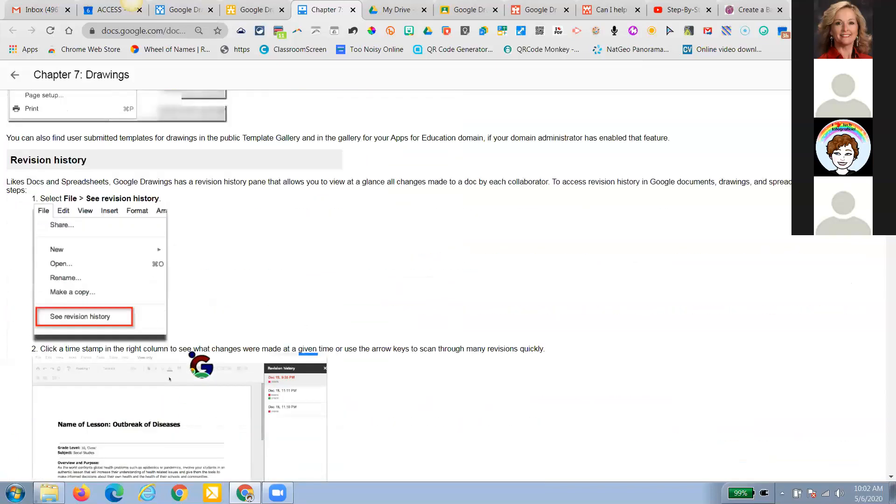
click(353, 10)
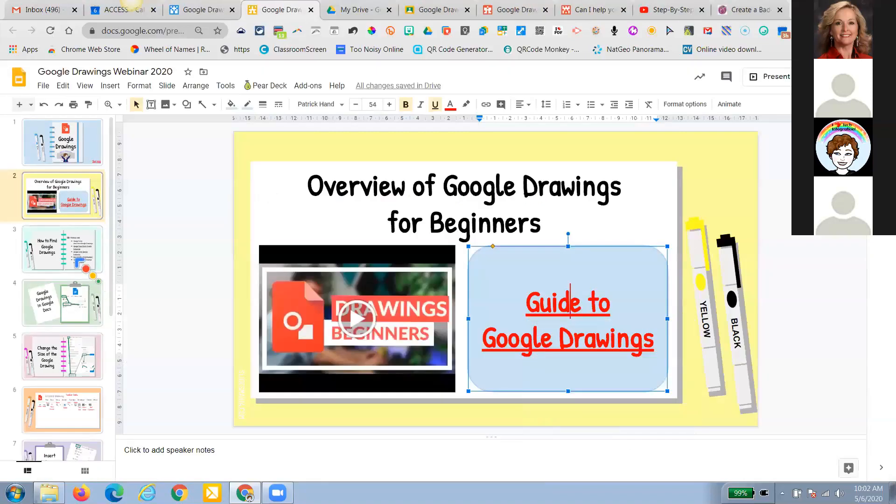
click(86, 269)
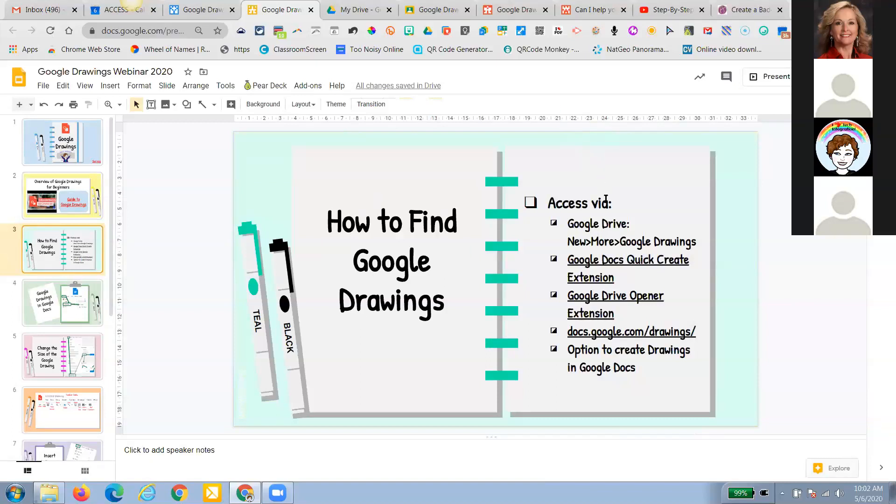
- Switch to Google Drive, find Google Drawings among the additional new file types, and close Drive
click(350, 14)
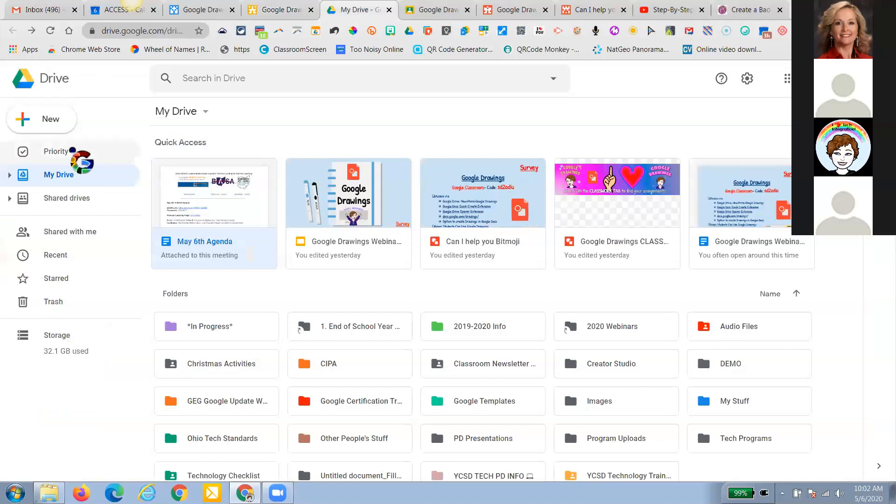
click(49, 124)
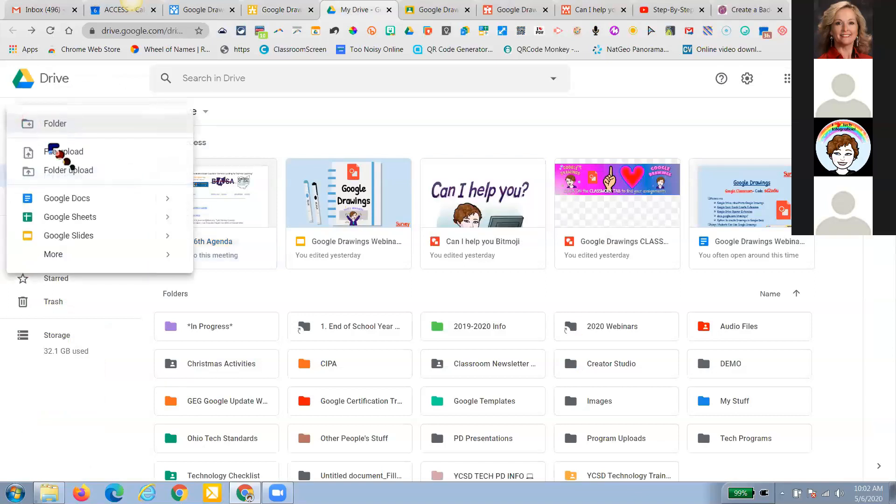
mouse_move(74, 254)
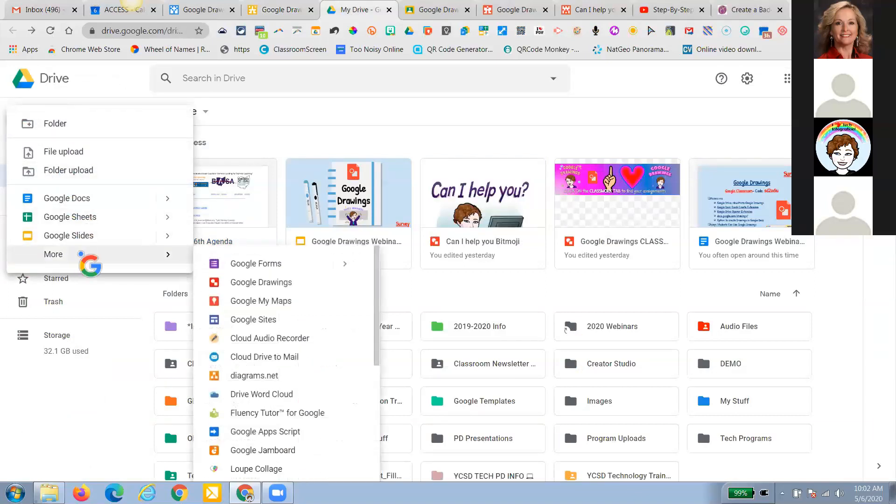
mouse_move(161, 256)
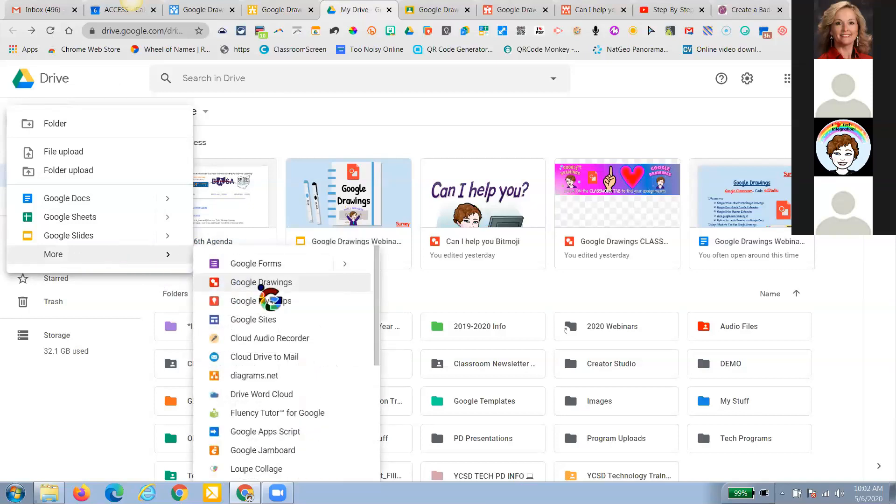
click(390, 10)
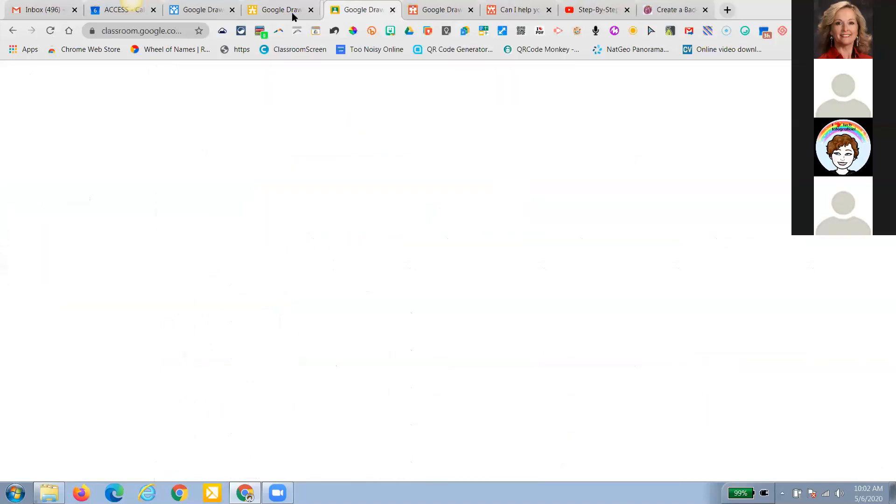
- Return to the webinar slides, dismiss the chat window, and create a blank drawing with the Drive shortcut extension
click(292, 14)
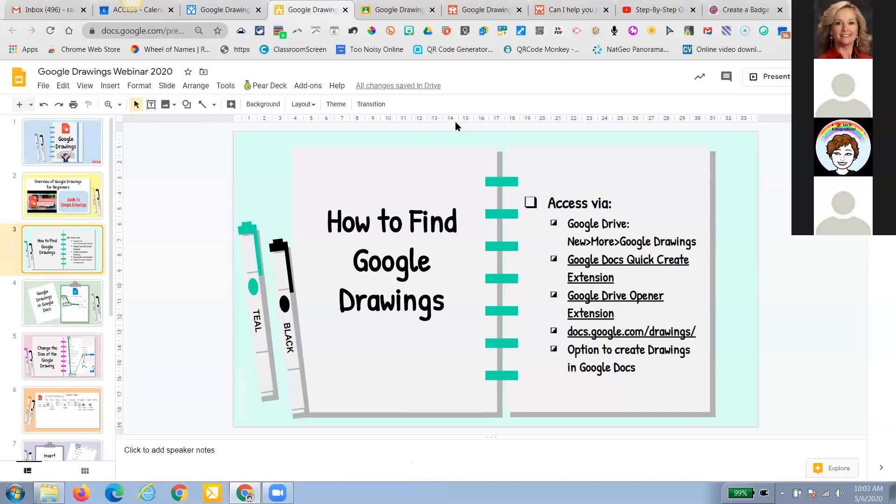
click(483, 32)
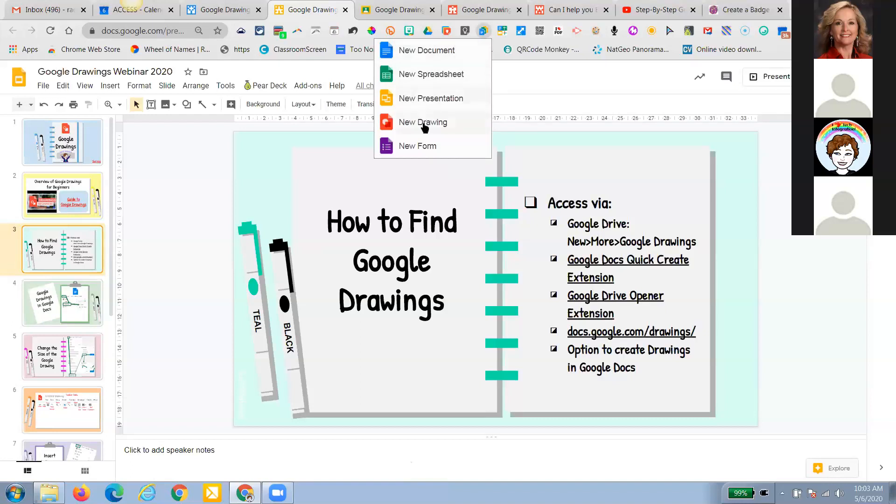
click(503, 33)
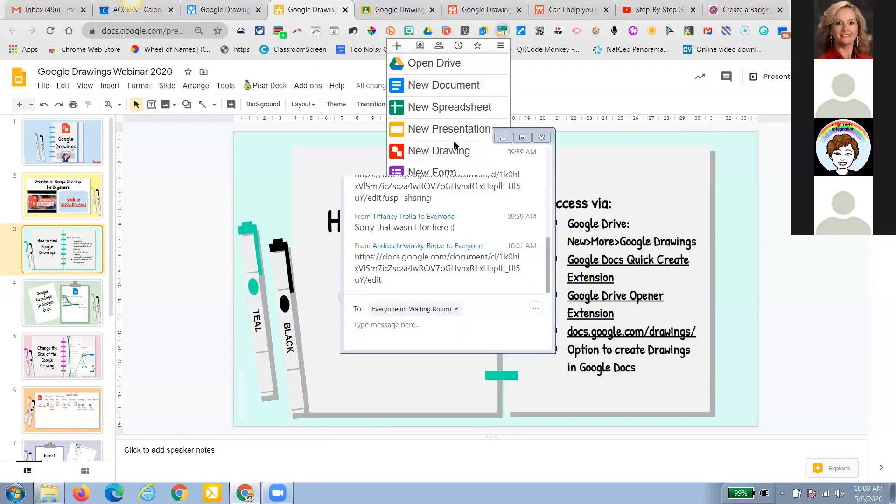
click(542, 139)
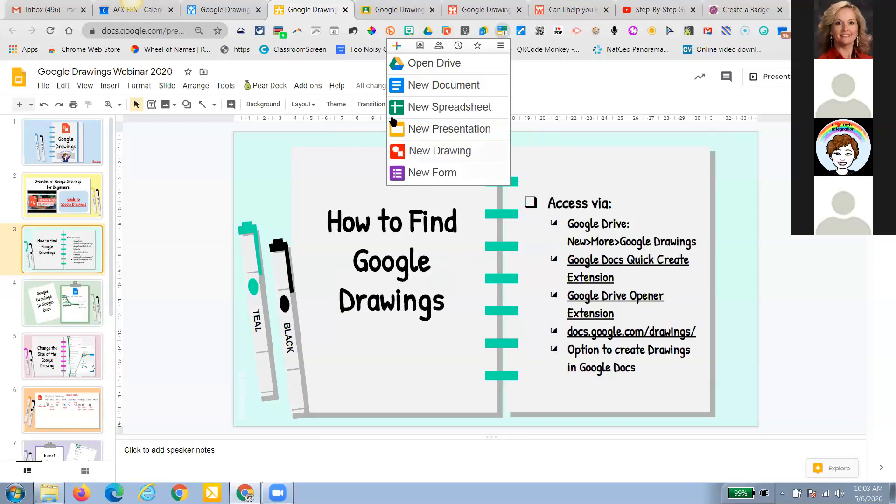
click(438, 152)
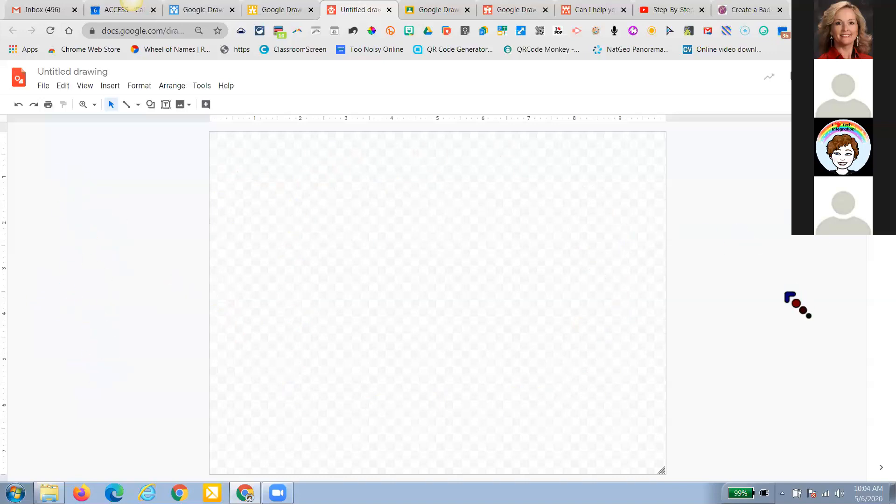
- Show the Google Drawings in Google Docs slide and create a blank Google document with the browser extension
click(278, 14)
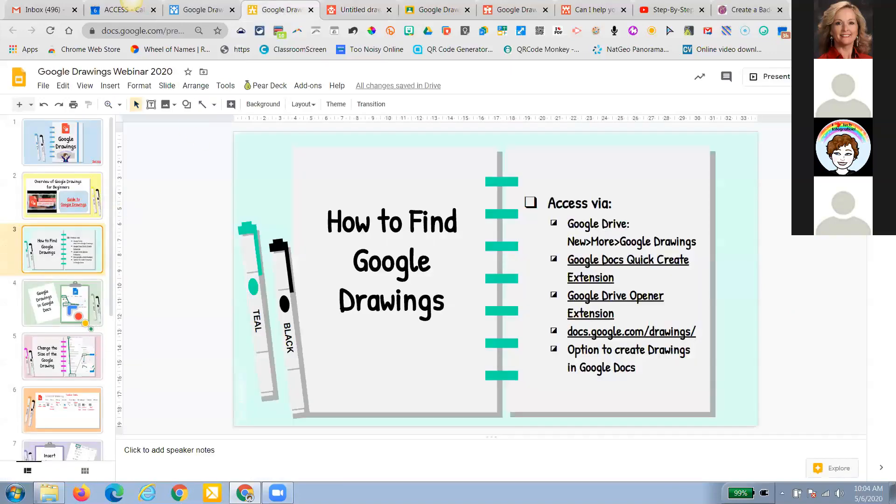
key(Down)
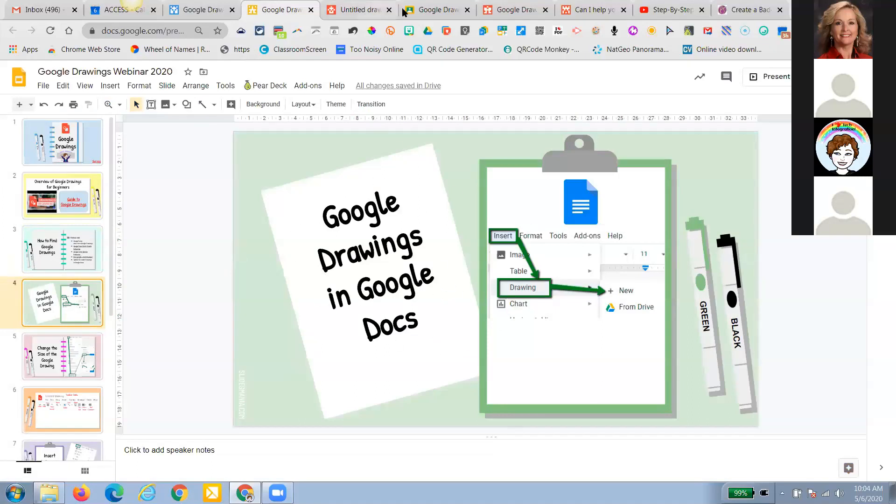
click(479, 30)
click(447, 54)
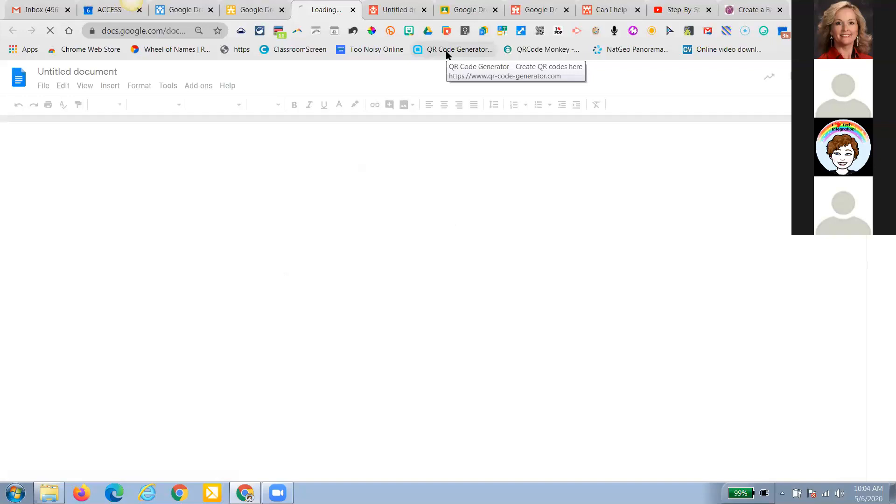
- Start a new embedded drawing in the blank document and close the document
click(112, 89)
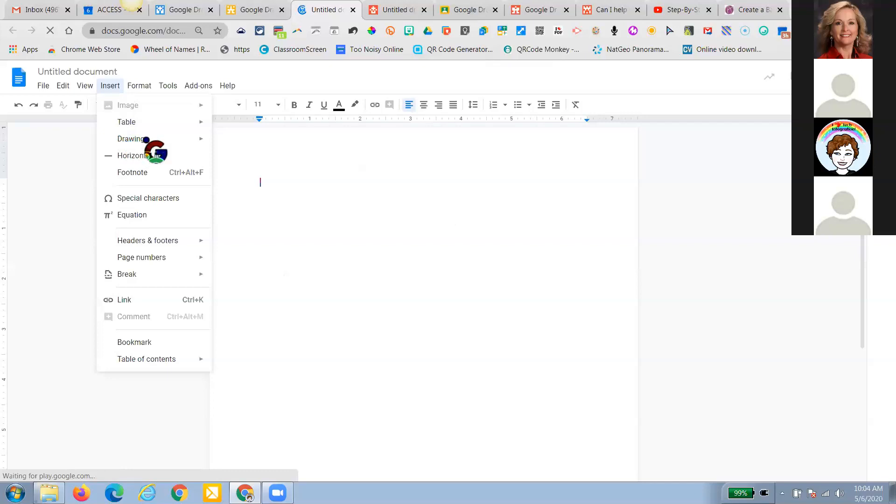
mouse_move(149, 140)
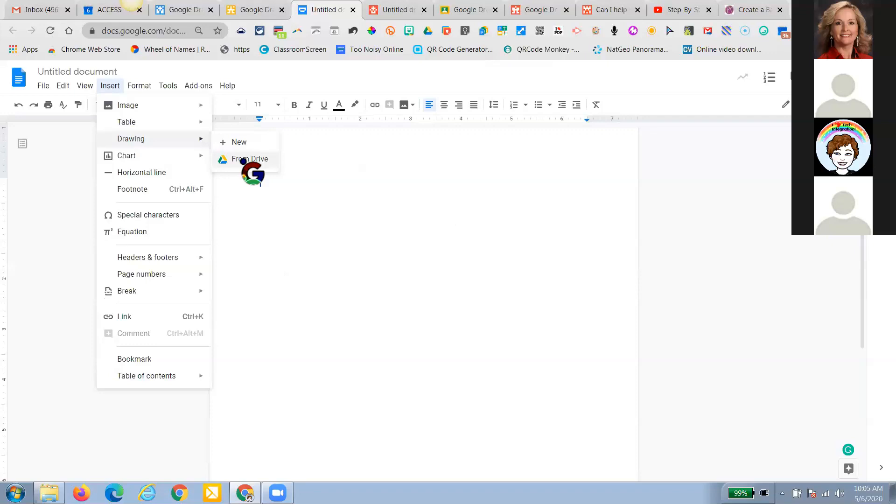
click(240, 143)
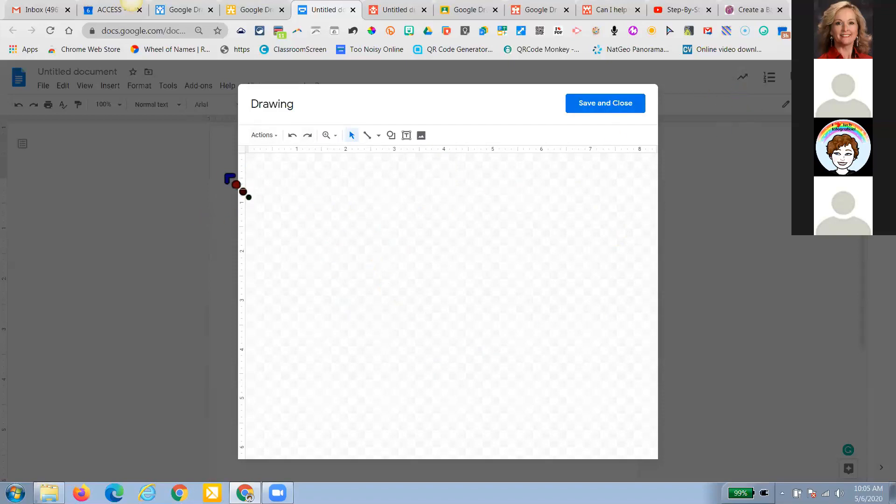
click(352, 10)
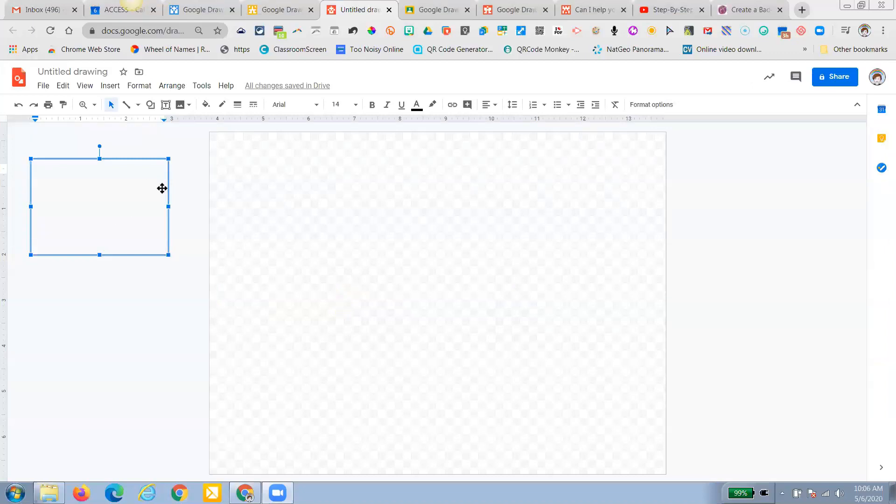
- Replace the empty text box beside the canvas with one about 2.5 inches wide reading "Complete the timeline."
key(Delete)
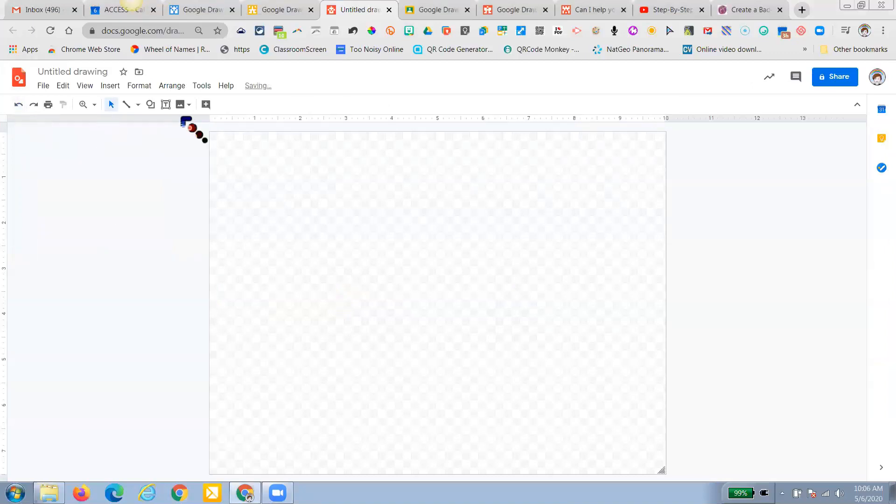
click(165, 105)
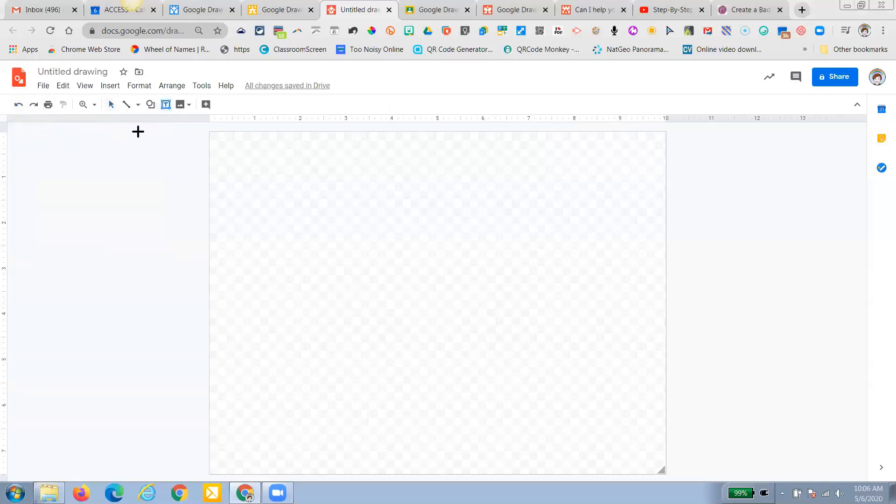
drag(45, 141, 161, 236)
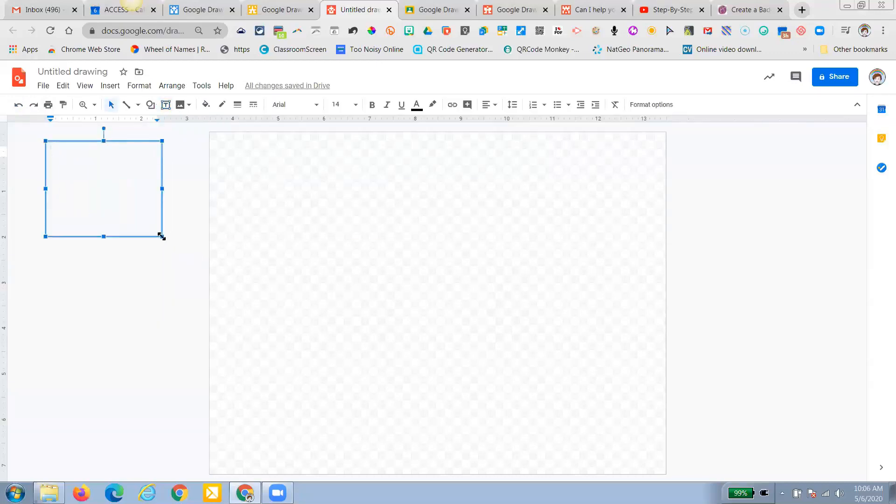
text(C)
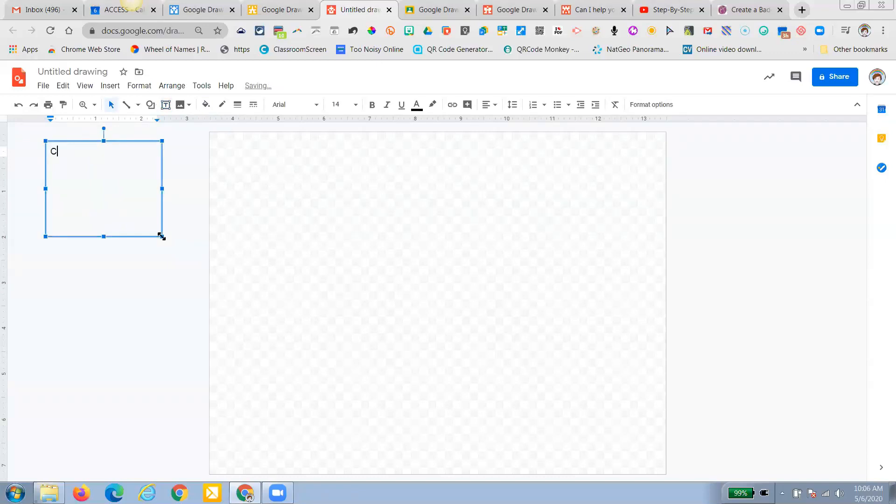
text(omplete the timeline.)
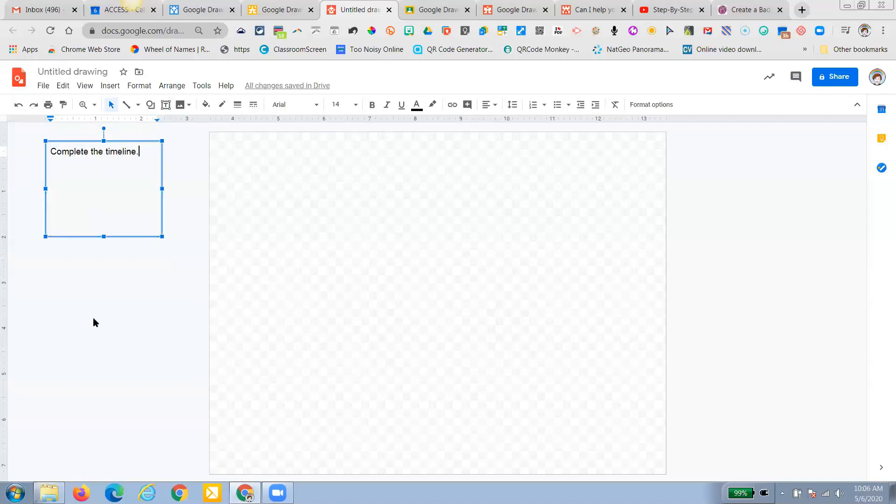
- Draw a rectangle about 2.7 by 2.5 inches off the canvas, below the timeline instruction text
click(150, 105)
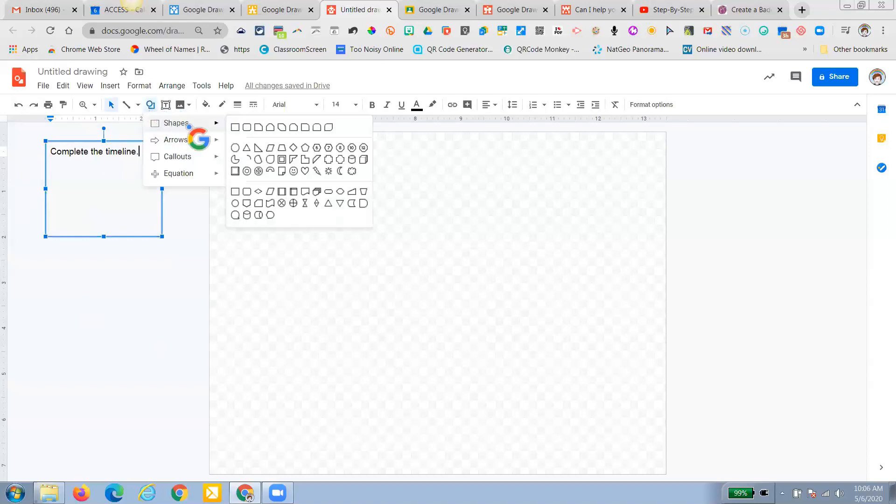
mouse_move(187, 140)
mouse_move(219, 126)
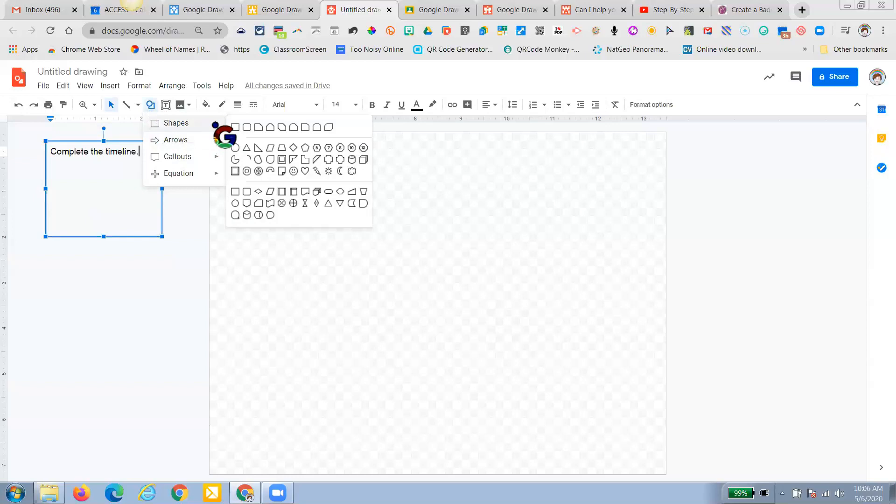
click(245, 140)
drag(45, 262, 169, 375)
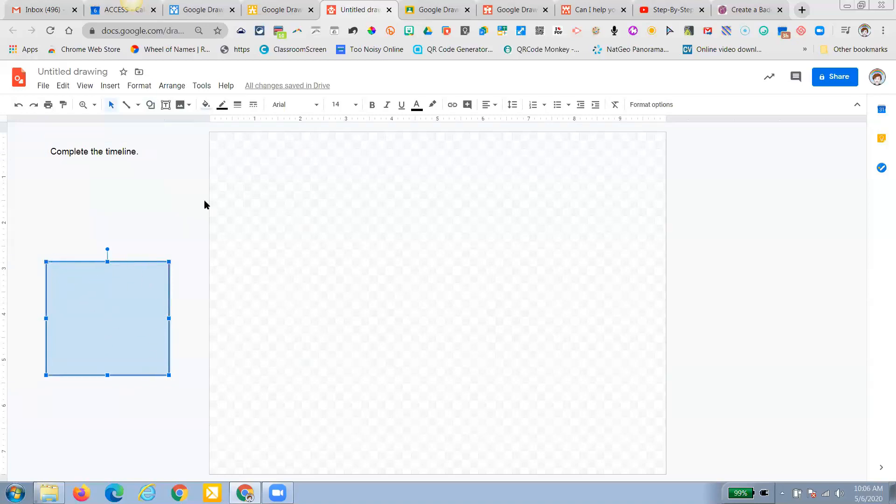
- Fill the rectangle with bright red and make its border transparent
click(207, 108)
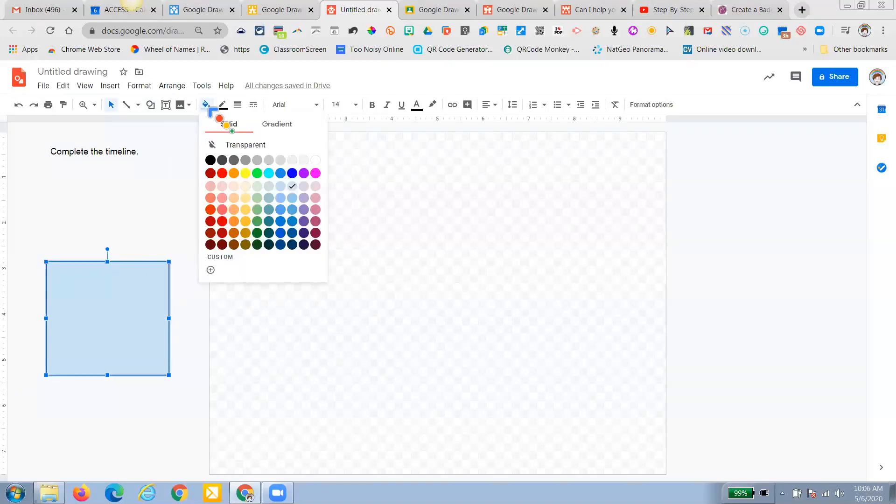
click(221, 173)
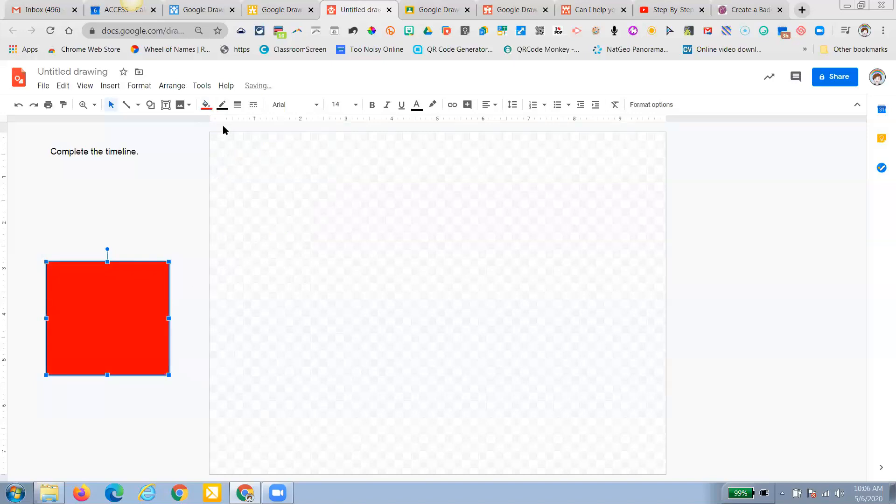
click(228, 110)
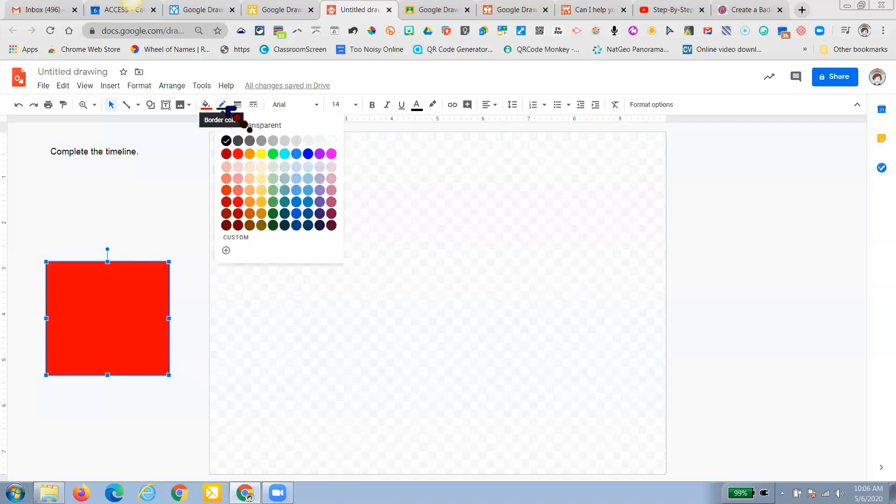
click(252, 139)
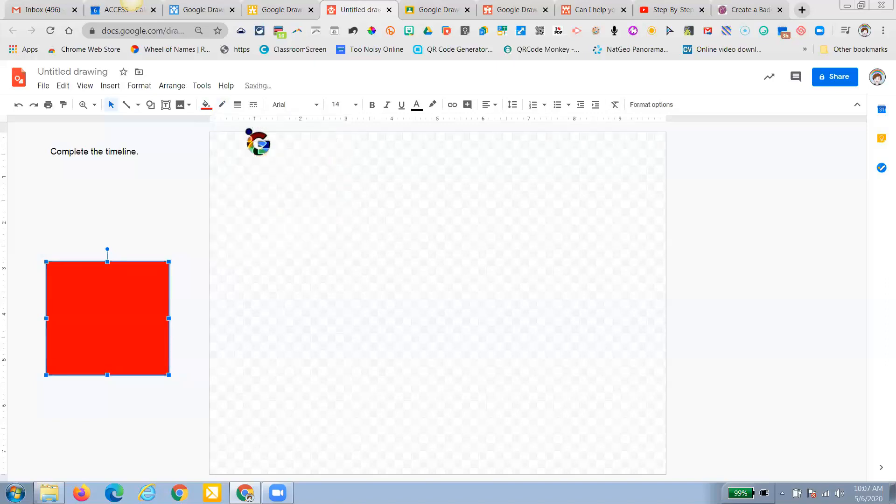
- Add the text "Complete the timeline." inside the red rectangle
right_click(124, 312)
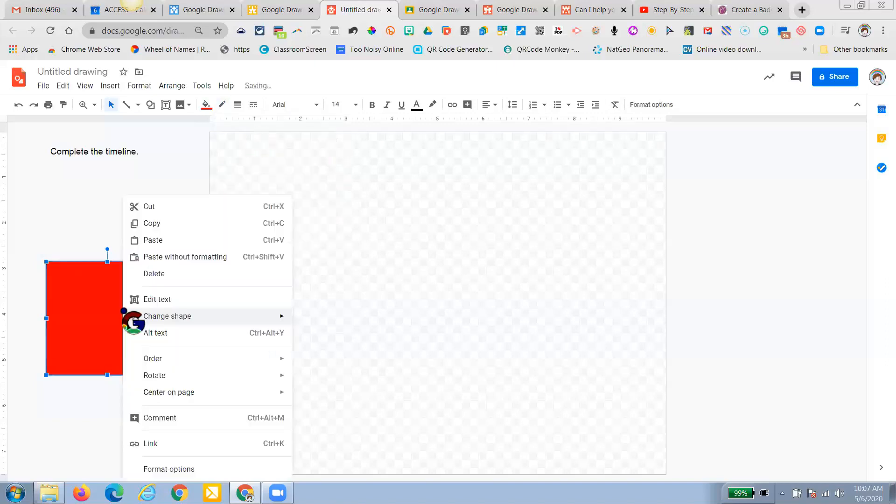
click(168, 302)
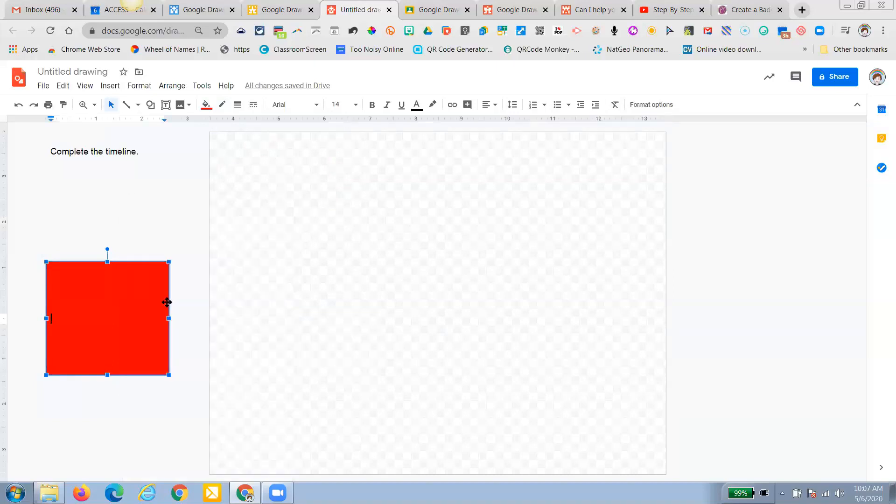
text(Complet)
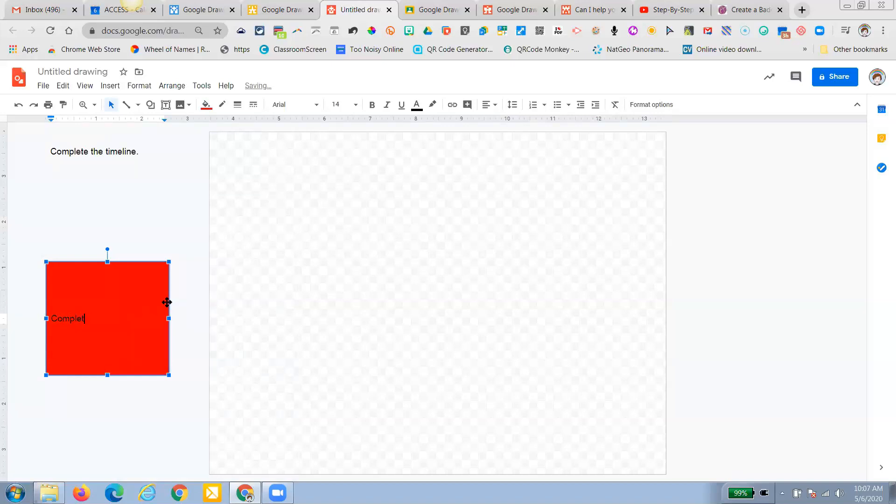
text(e the timeline.)
- Make the red rectangle's text white and center it horizontally
drag(151, 317, 50, 318)
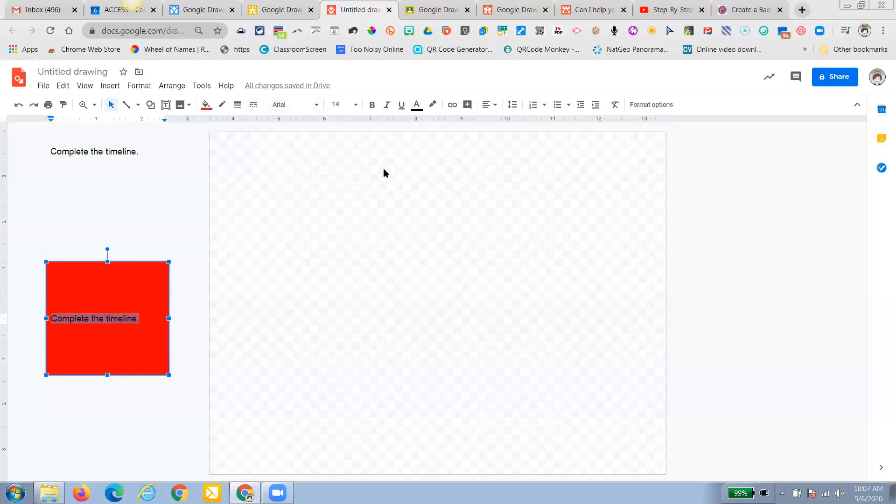
click(417, 107)
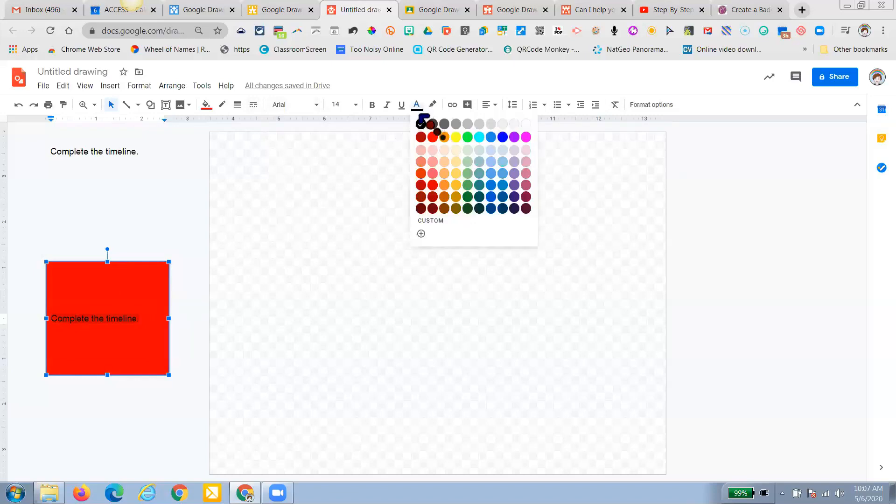
click(526, 124)
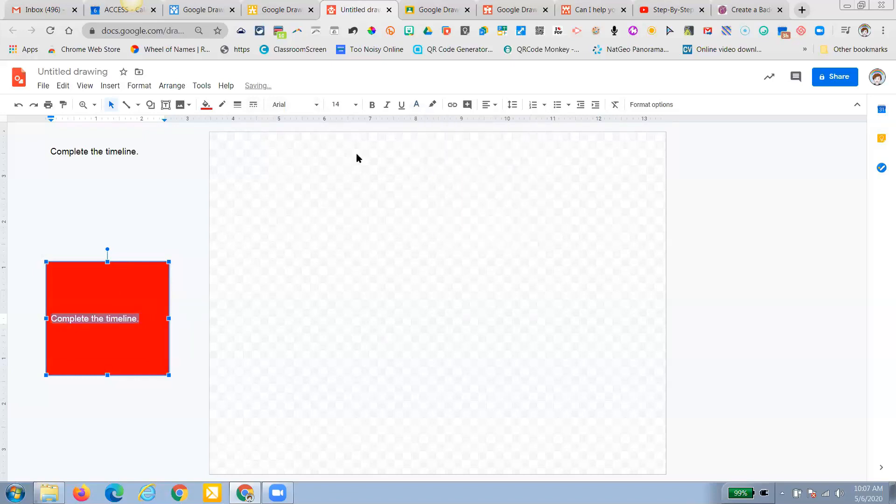
click(490, 104)
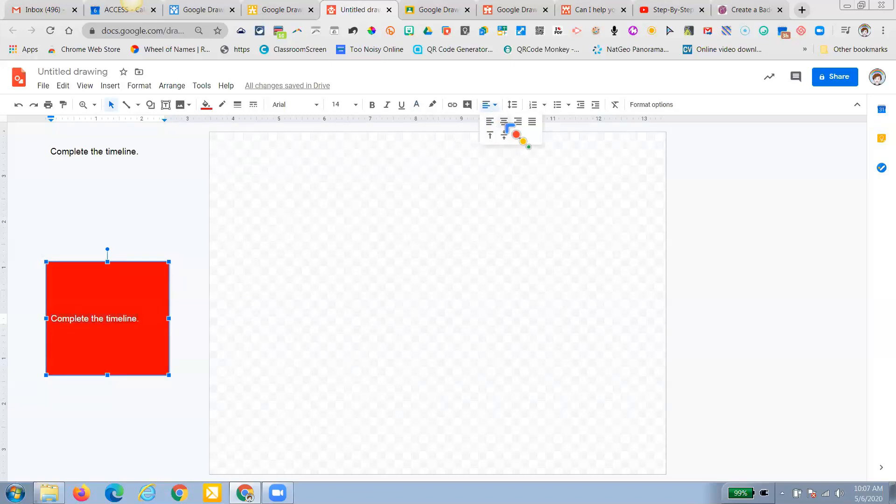
click(505, 123)
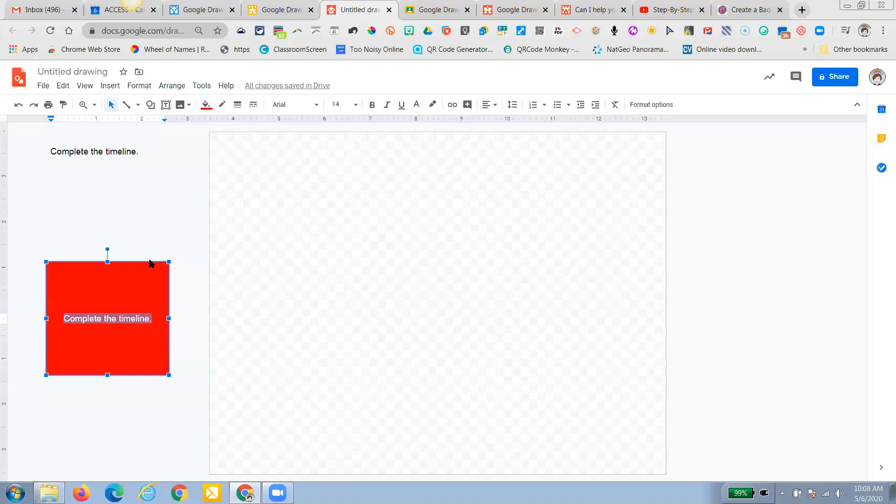
- Move the red rectangle up, closer to the timeline text box
click(157, 224)
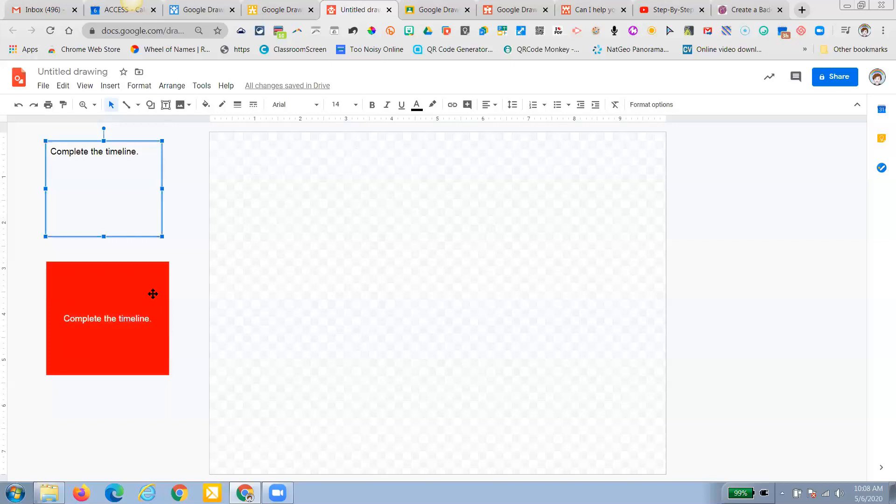
drag(153, 294, 155, 263)
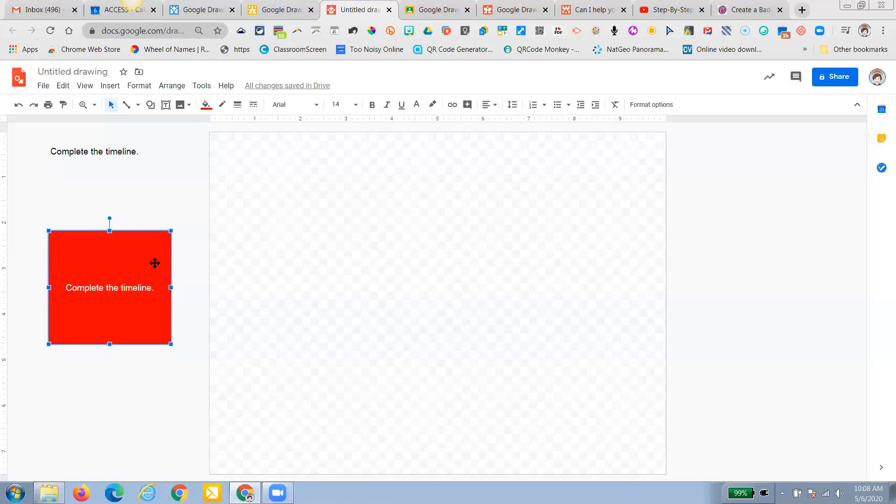
- Examine the Google Drawings Webinar 2020 class header and its template drawing, close the template, and return to the untitled drawing
click(435, 10)
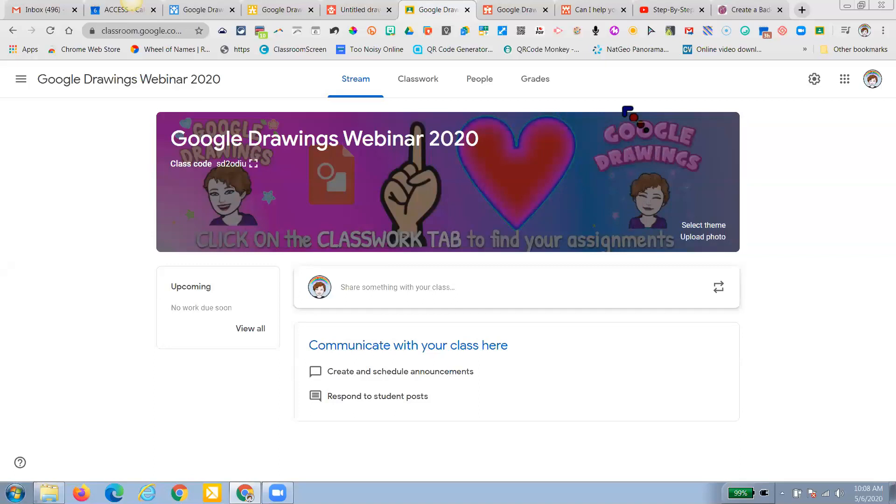
click(512, 14)
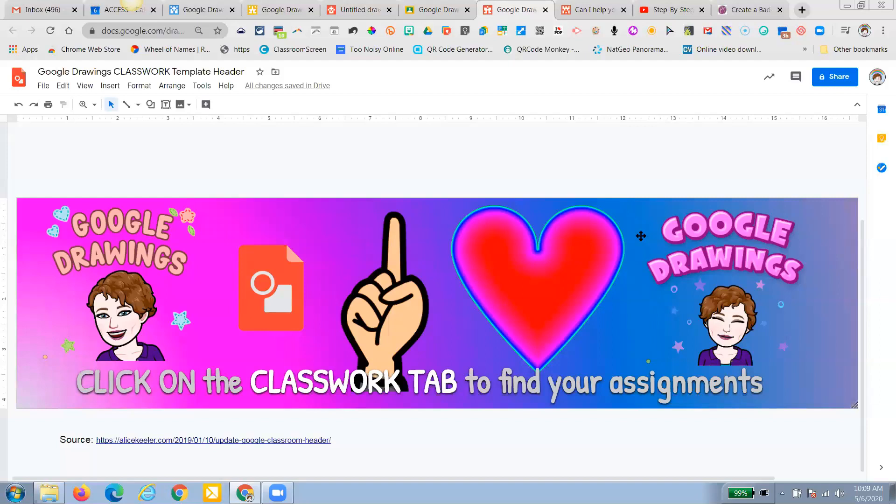
click(546, 10)
click(367, 10)
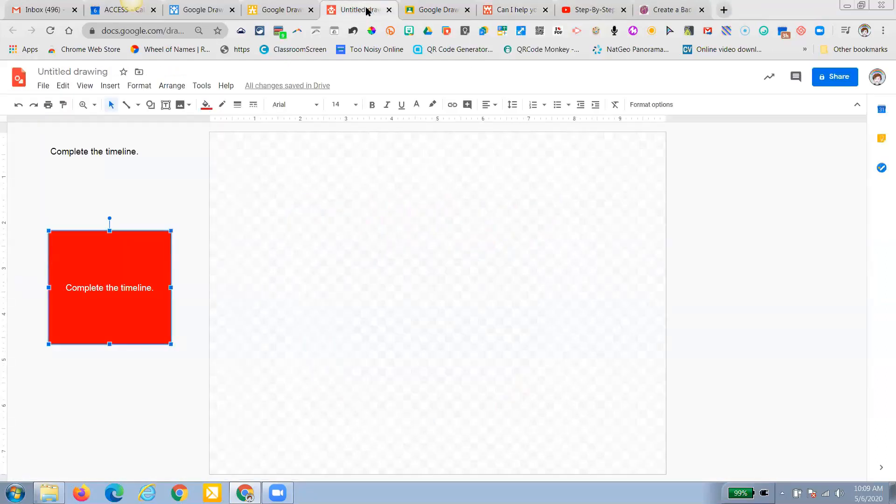
- Move the timeline text box up level with the canvas's upper edge and raise the red rectangle to just beneath its text
click(94, 171)
mouse_move(92, 167)
mouse_down()
mouse_move(120, 184)
mouse_move(206, 171)
mouse_move(290, 210)
mouse_move(82, 146)
mouse_move(93, 158)
mouse_up()
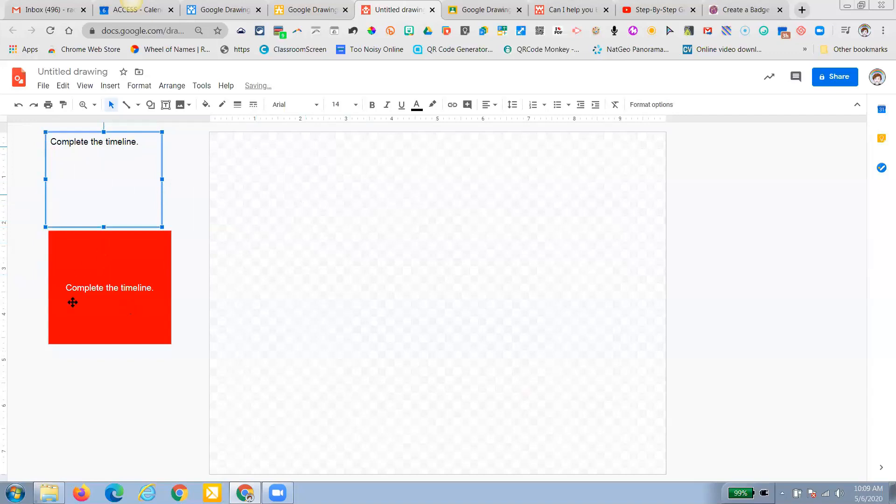
click(113, 295)
drag(114, 295, 113, 255)
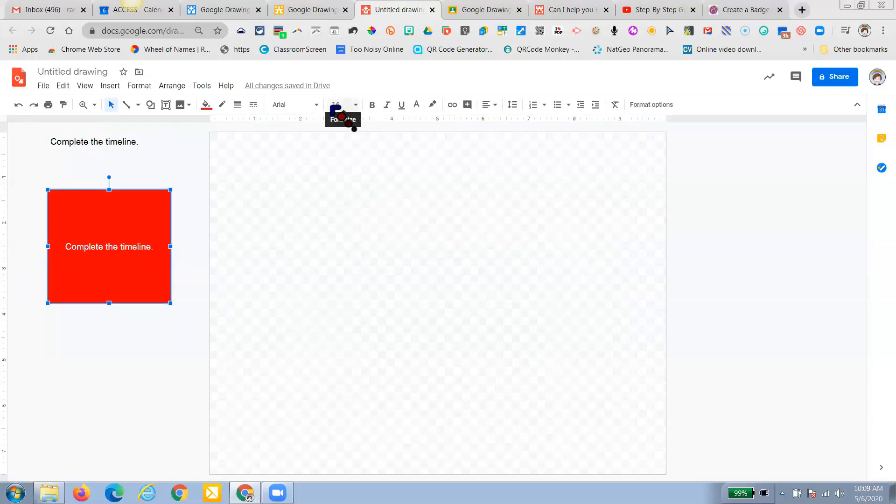
- Review the webinar presentation's slide on changing the drawing size and return to the untitled drawing
click(299, 14)
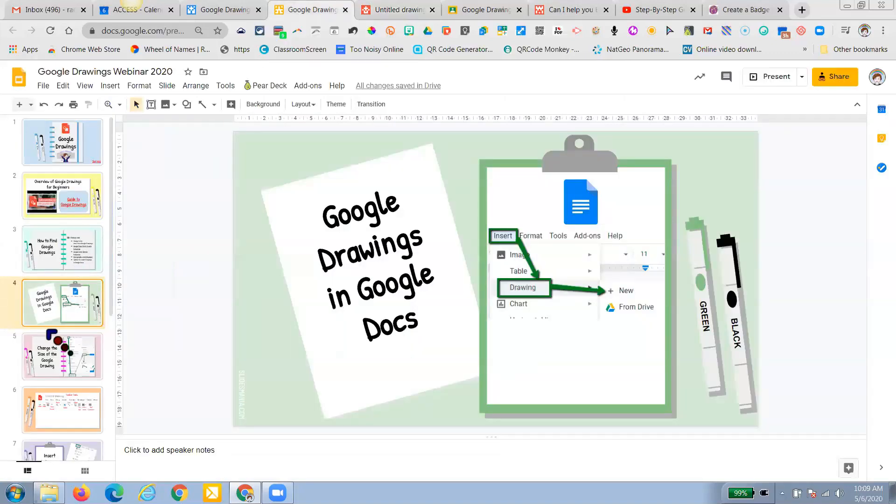
key(Down)
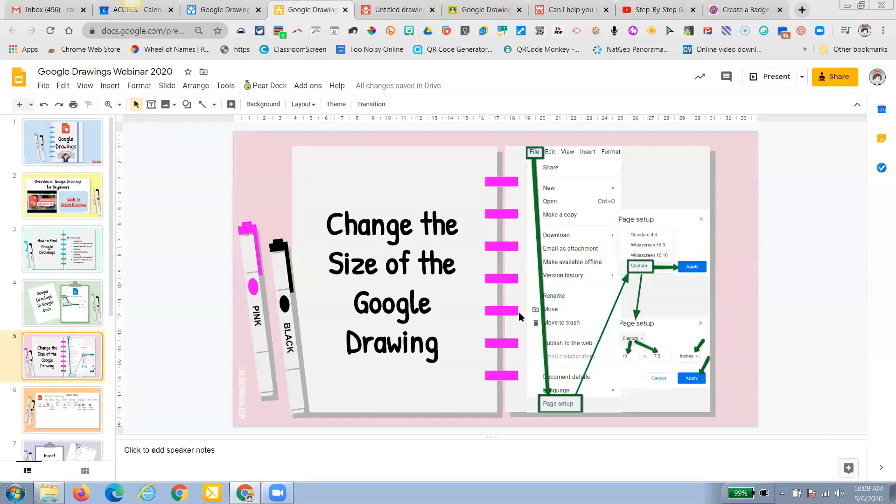
click(391, 13)
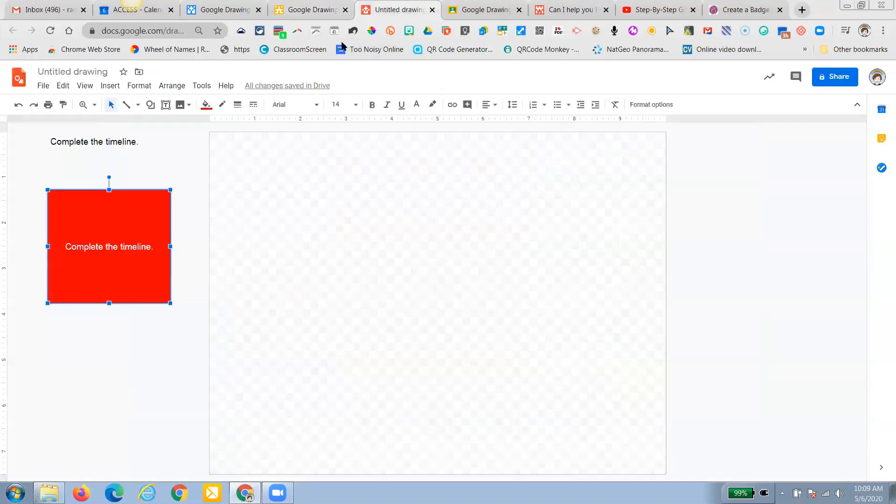
- Open the drawing's page setup and choose a custom page size
click(43, 86)
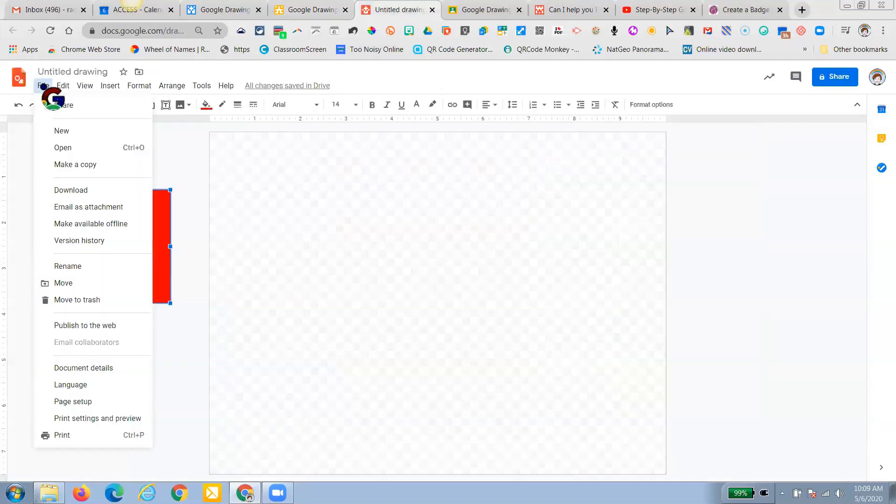
click(98, 402)
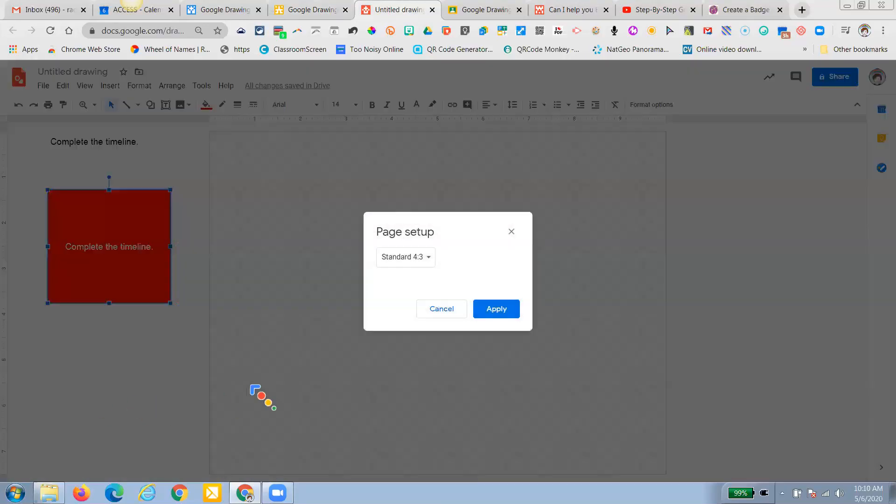
click(433, 263)
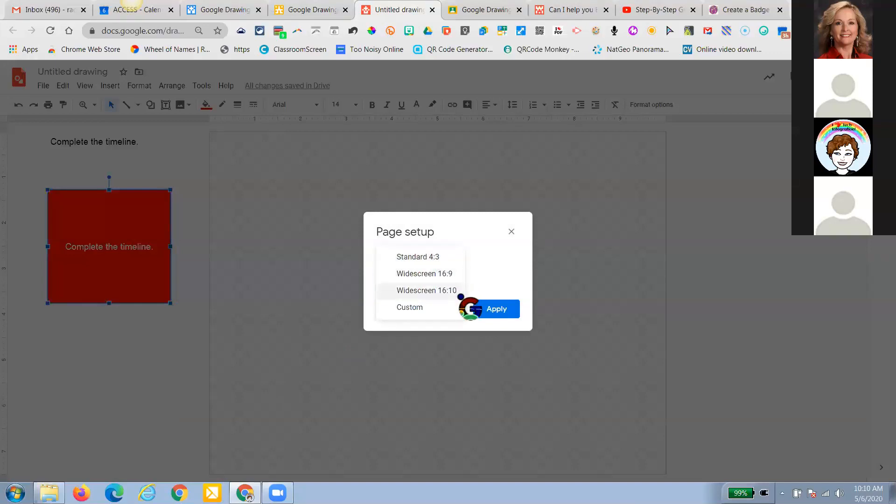
click(439, 308)
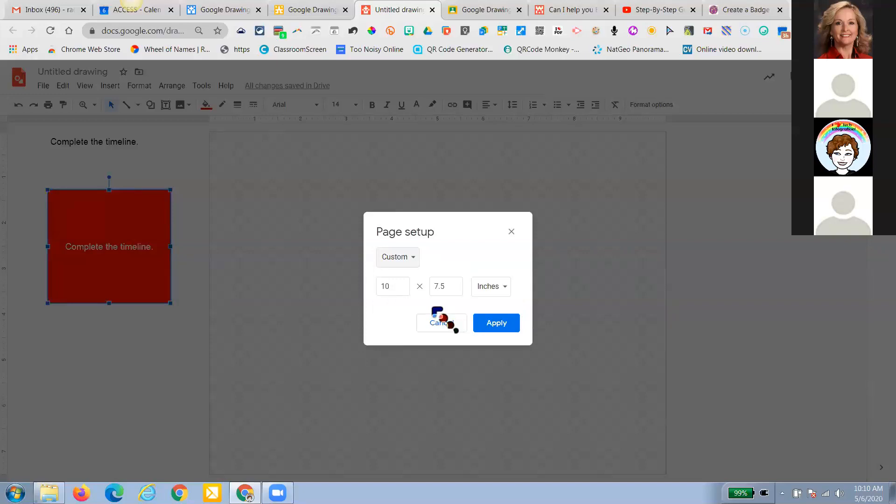
- Switch the custom page size units to pixels and back to inches
click(508, 288)
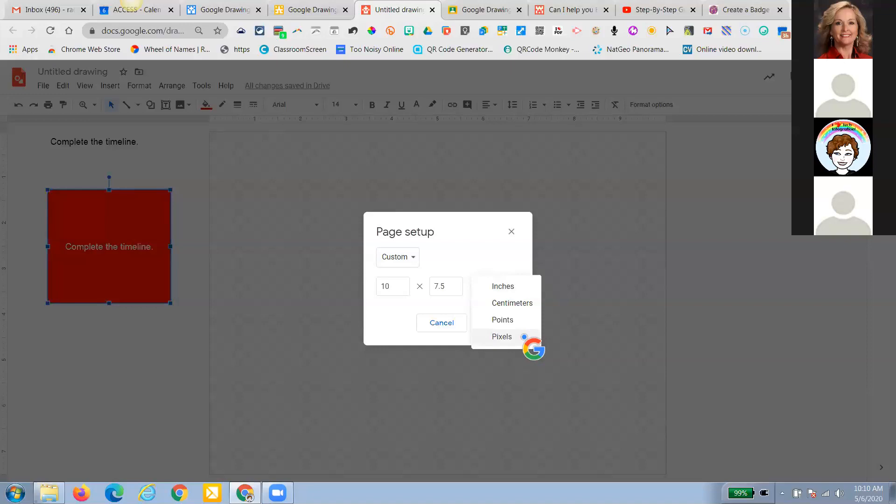
click(524, 337)
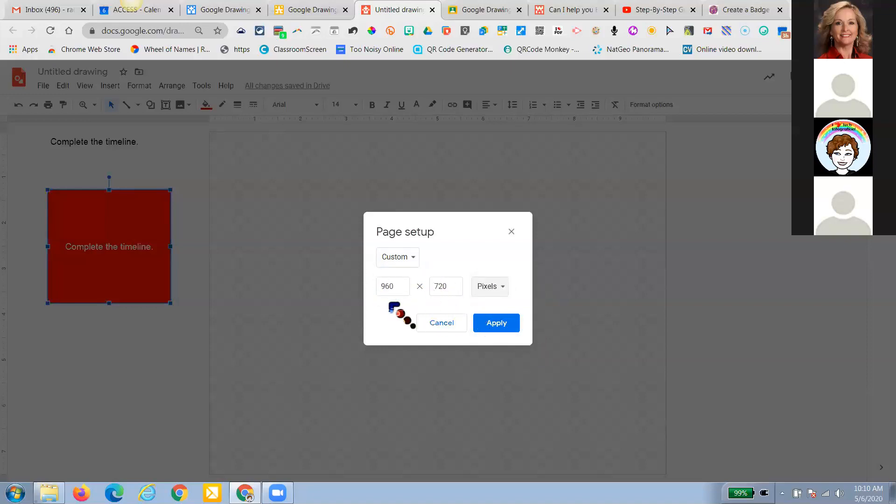
click(506, 287)
click(521, 237)
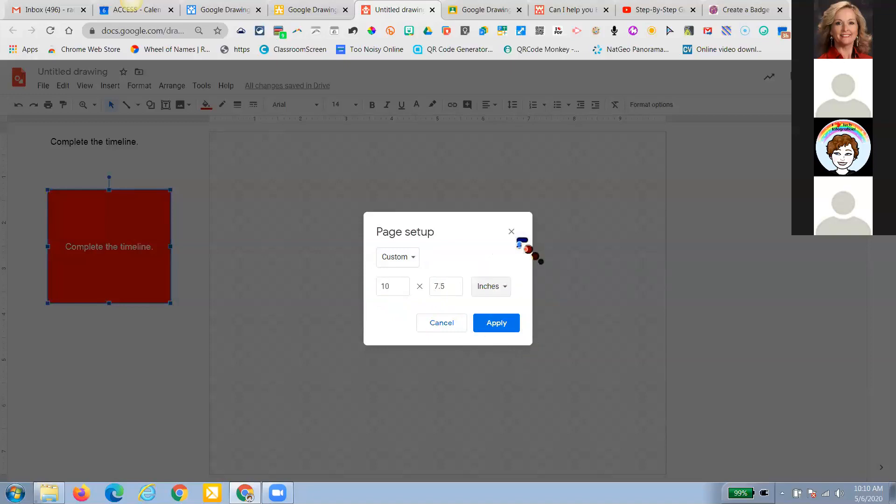
- Set the custom page size to 11 by 8.5 inches and apply it
click(398, 288)
drag(398, 288, 383, 287)
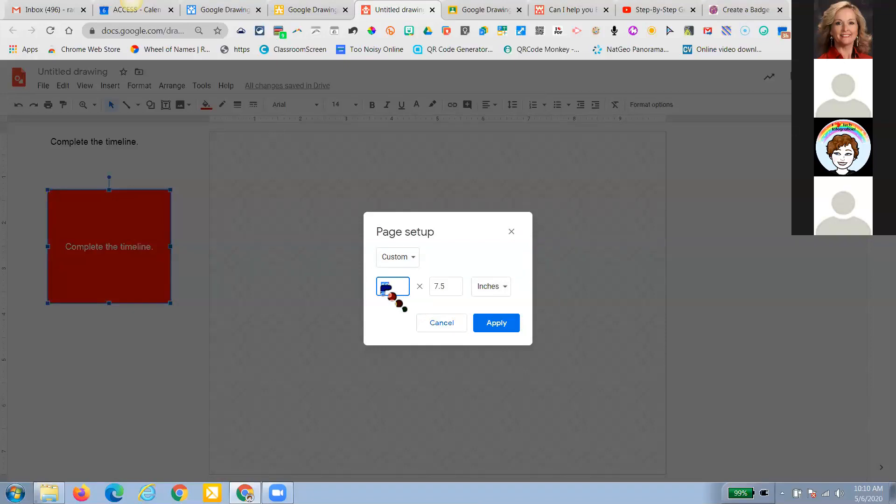
text(11)
key(Tab)
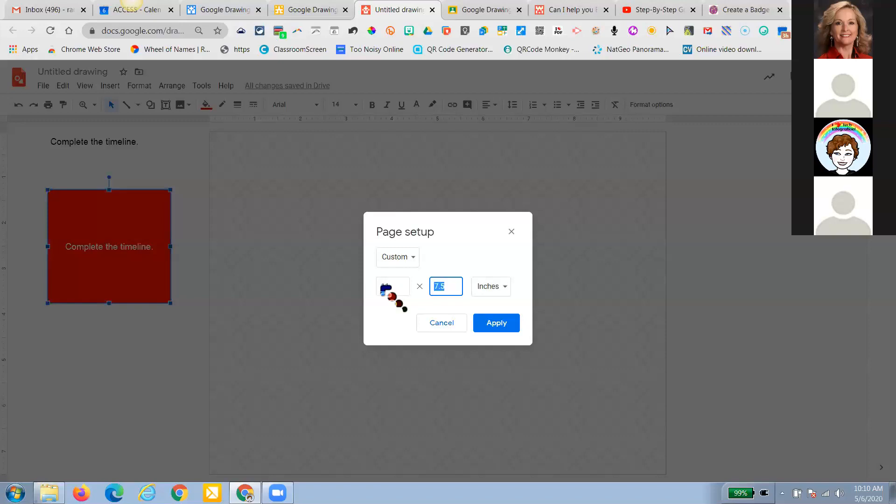
text(8.5)
key(Return)
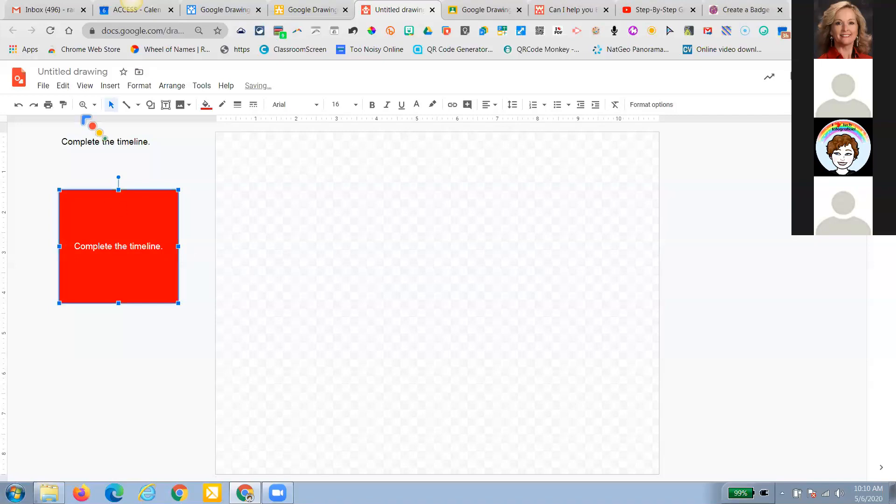
- Change the drawing's custom page size to 3.13 by 3.13 inches
click(43, 85)
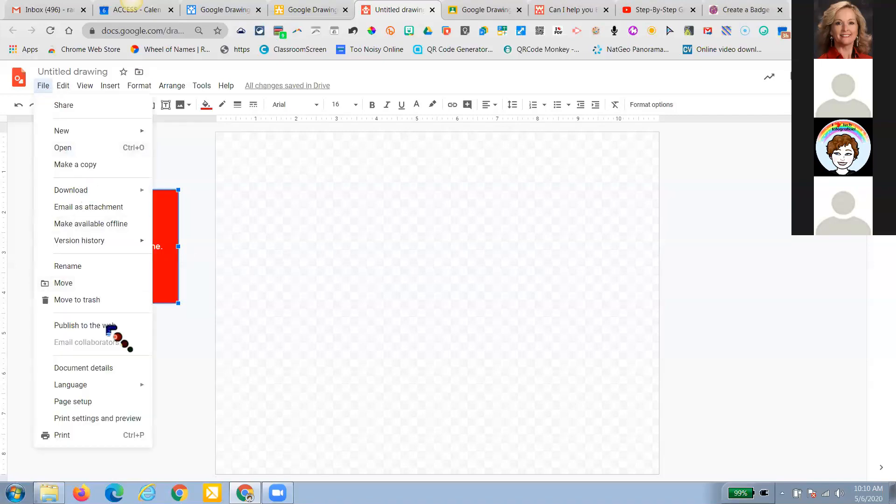
click(127, 403)
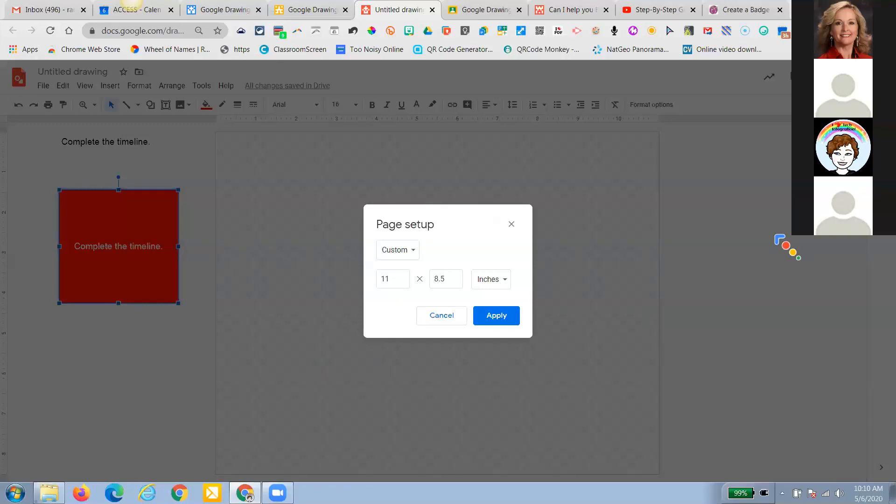
click(379, 280)
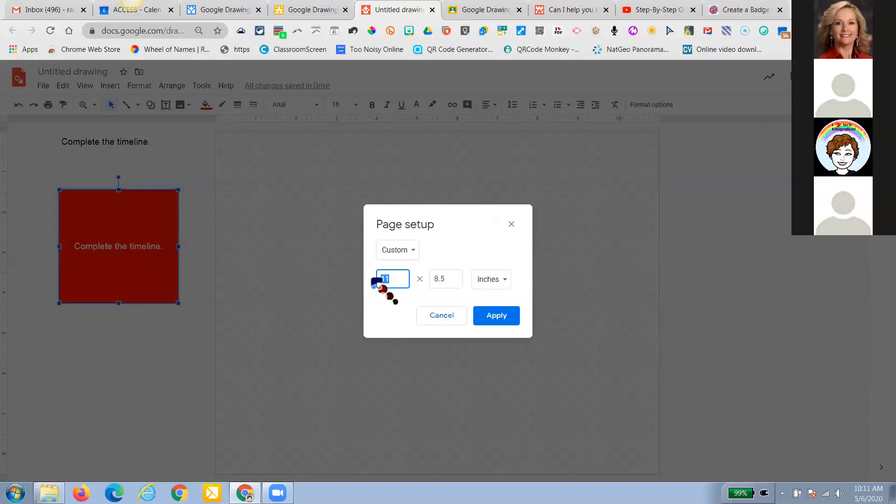
text(3.13)
key(Tab)
text(3.13)
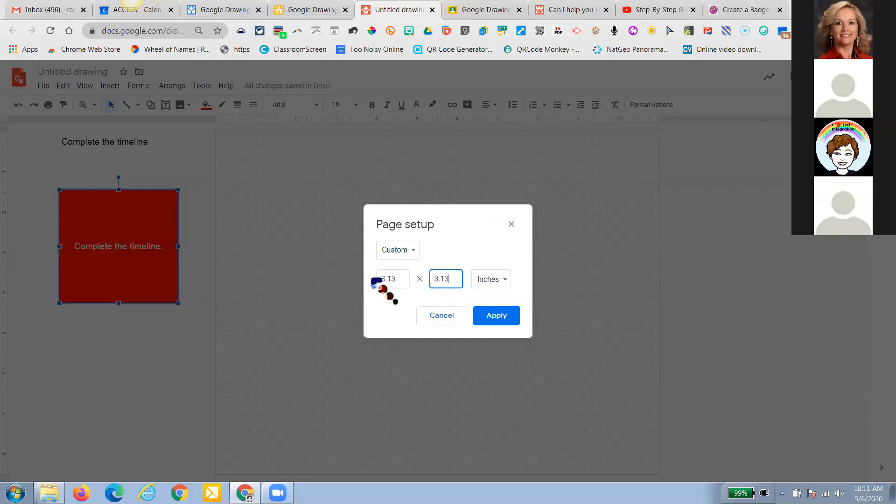
click(495, 318)
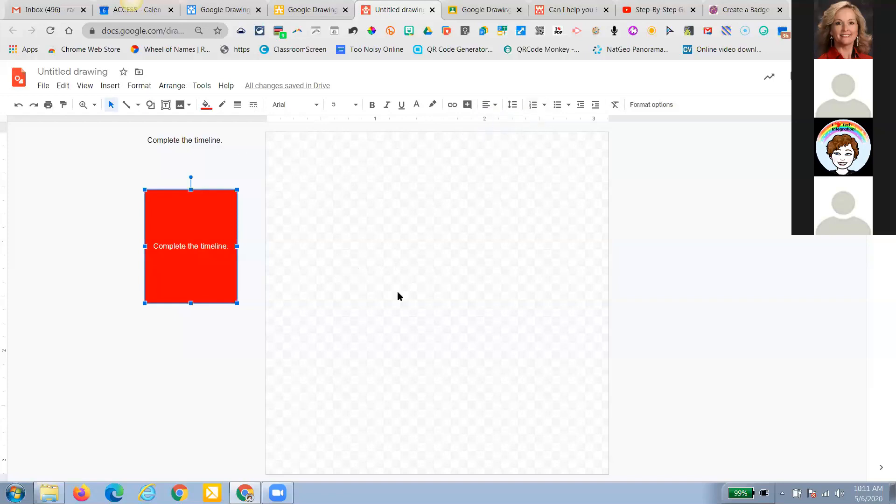
- Switch to the webinar presentation and show the slide on the toolbar tools
click(311, 9)
click(96, 421)
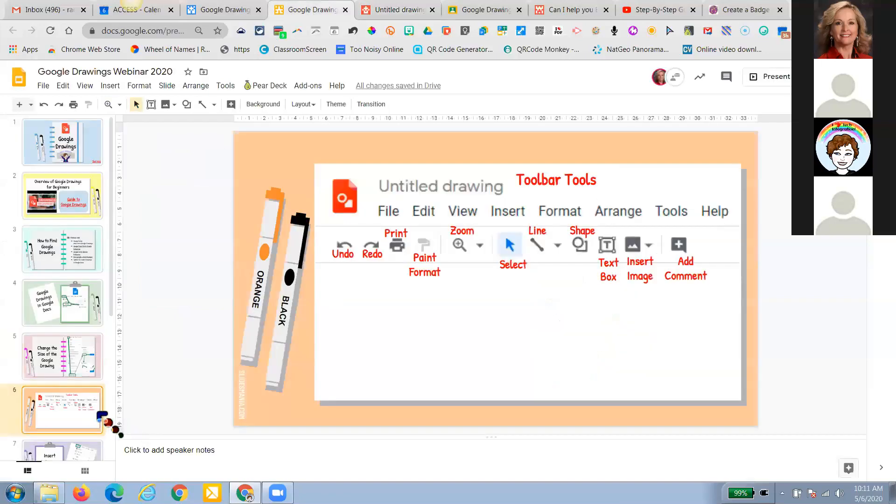
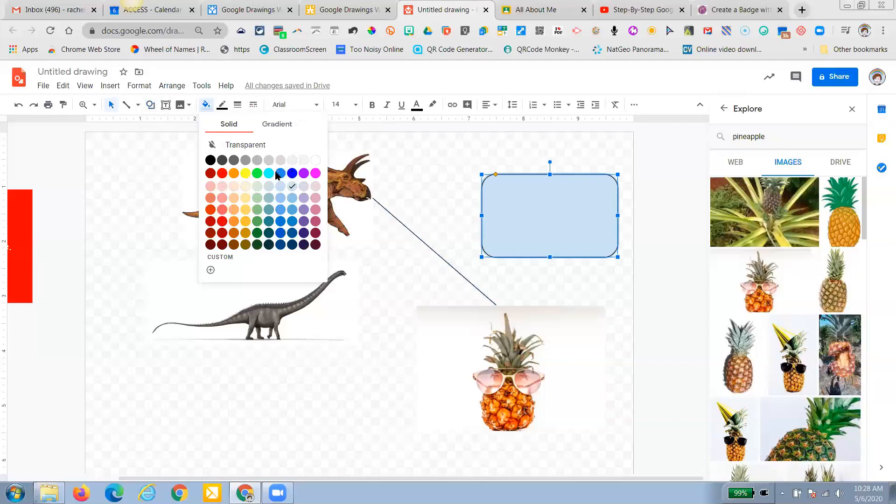
- Give the light blue rounded rectangle a thick dash-dot black border and view the options for changing its shape
click(237, 104)
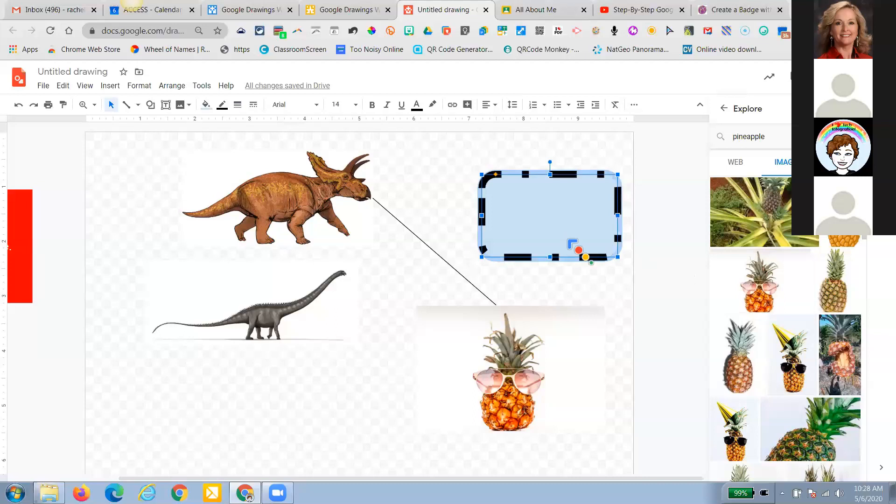
right_click(615, 308)
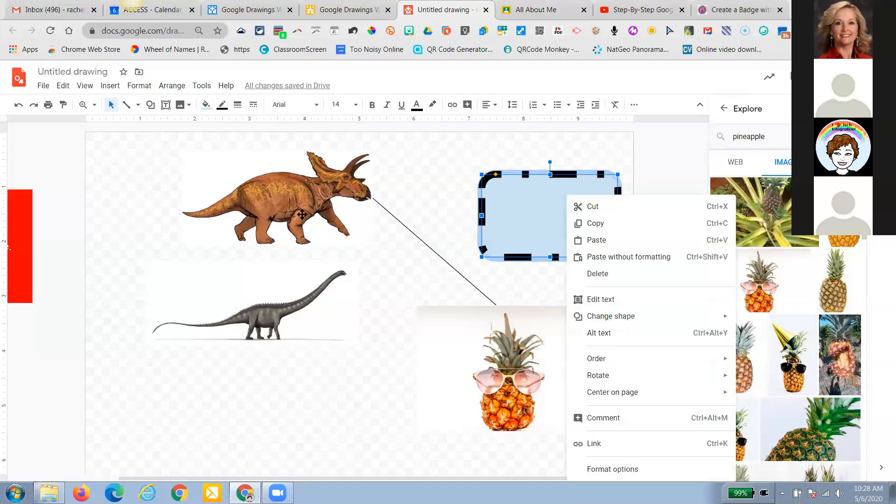
mouse_move(611, 316)
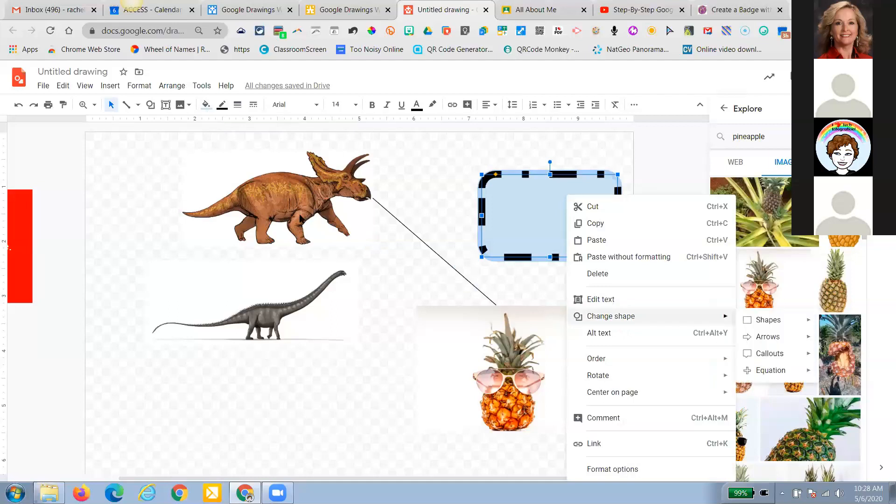
- Select the triceratops image and look over the commands available for it, such as cropping, replacing and resetting
click(301, 216)
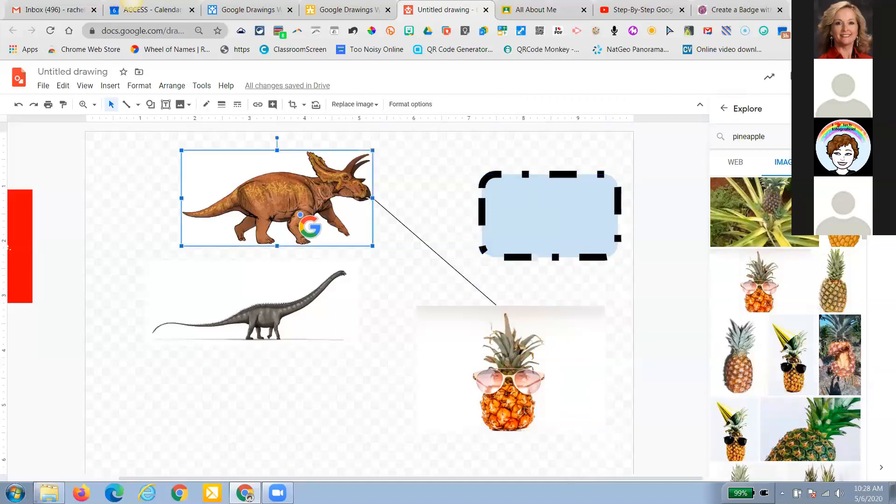
right_click(301, 215)
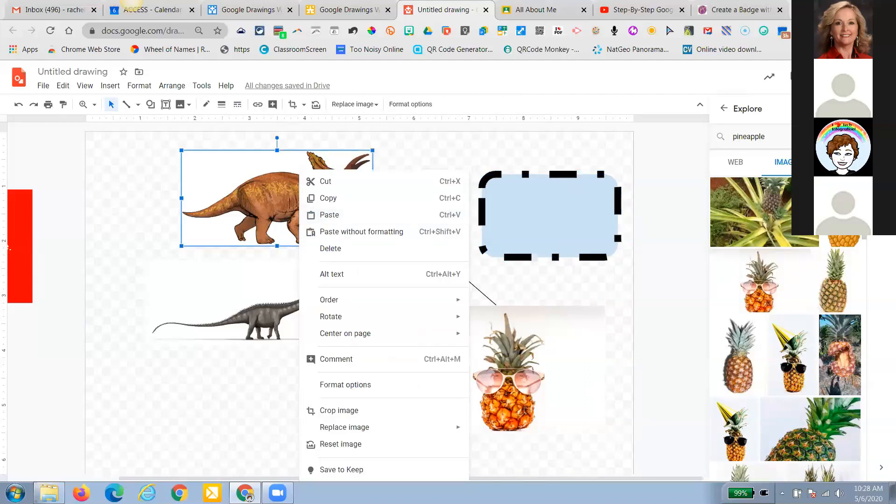
key(Escape)
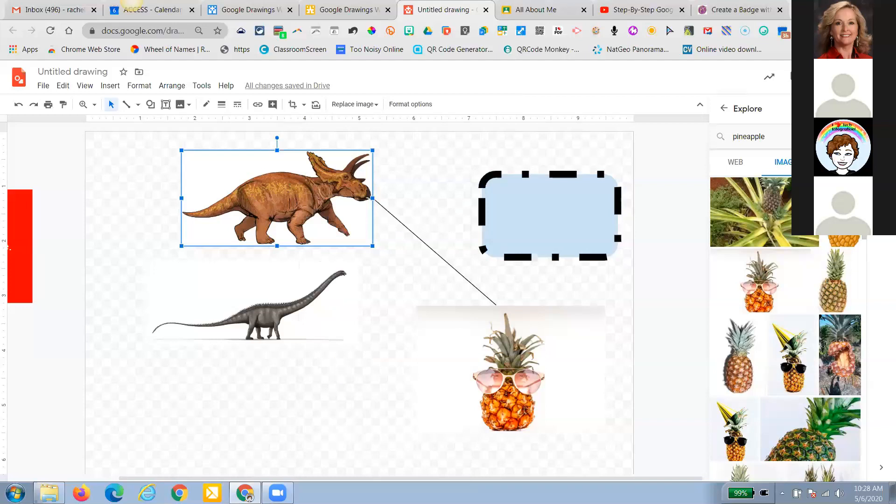
- Open the remove.bg background removal website in a new browser tab
key(ctrl+t)
text(rem)
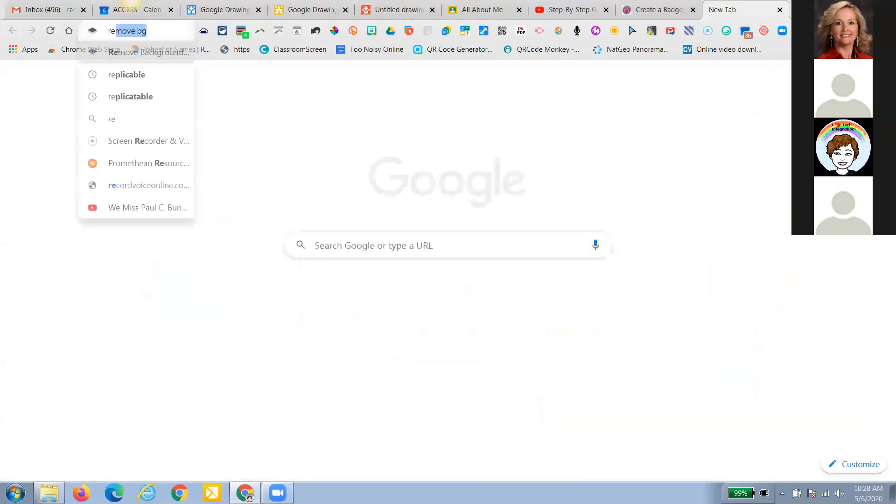
text(ov)
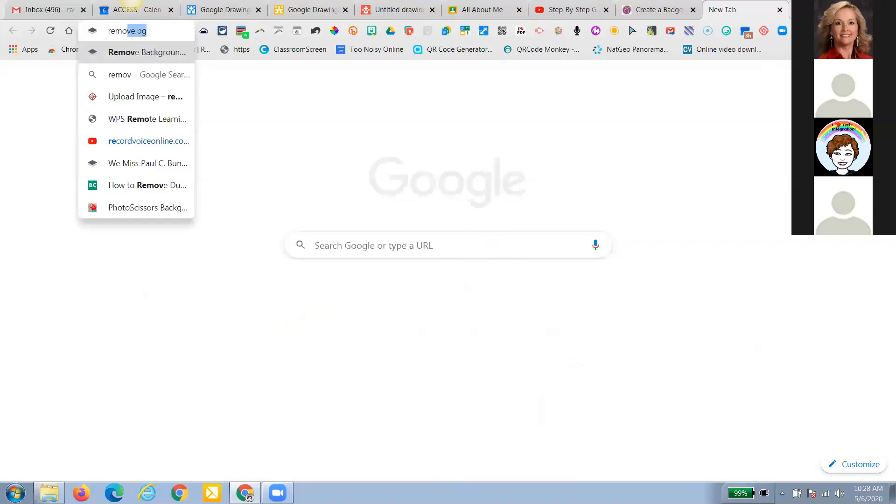
text(e)
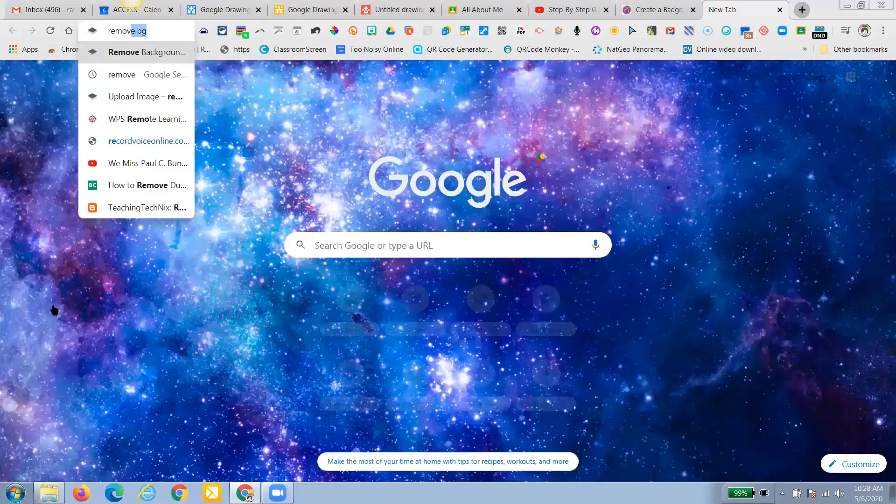
key(Return)
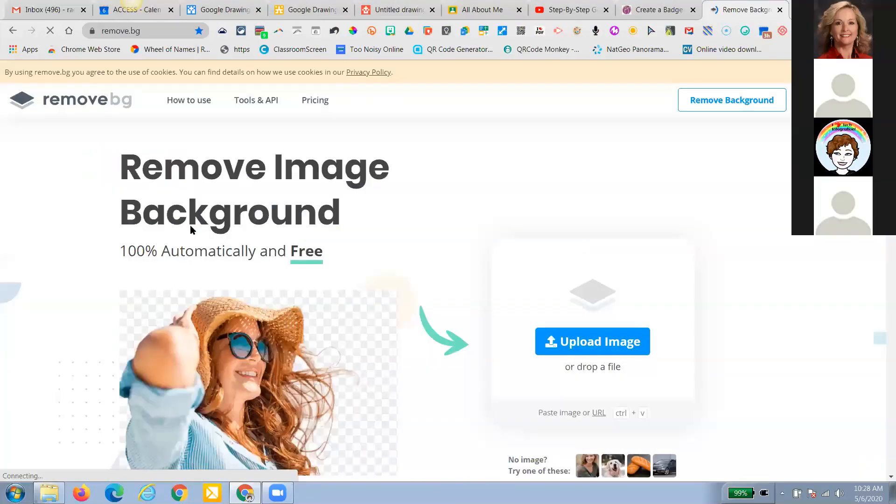
- Upload the Chalk Lime picture from the Clipart folder to remove.bg and download the version with its background removed
key(alt+Tab)
key(Return)
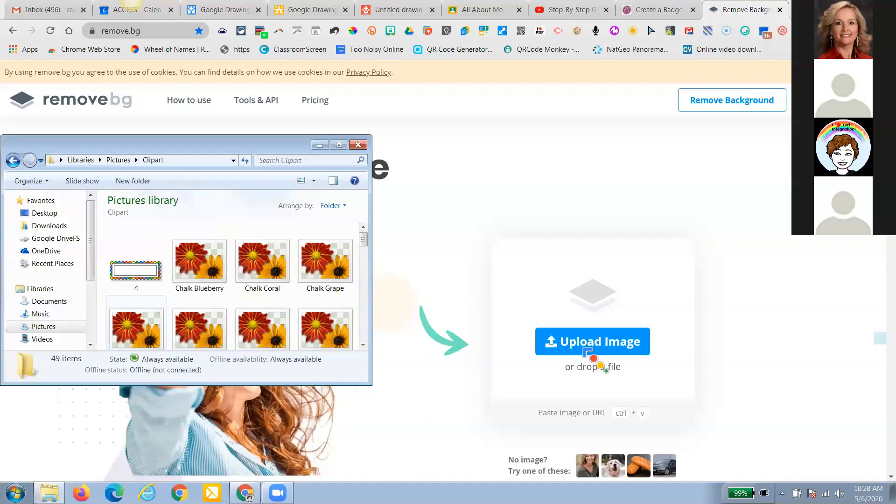
scroll(199, 289, down, 2)
click(199, 250)
drag(199, 250, 520, 345)
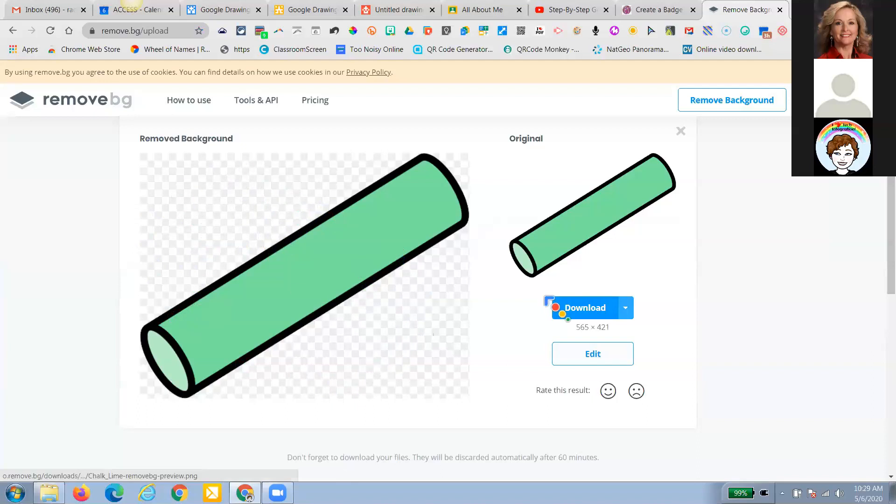
click(591, 310)
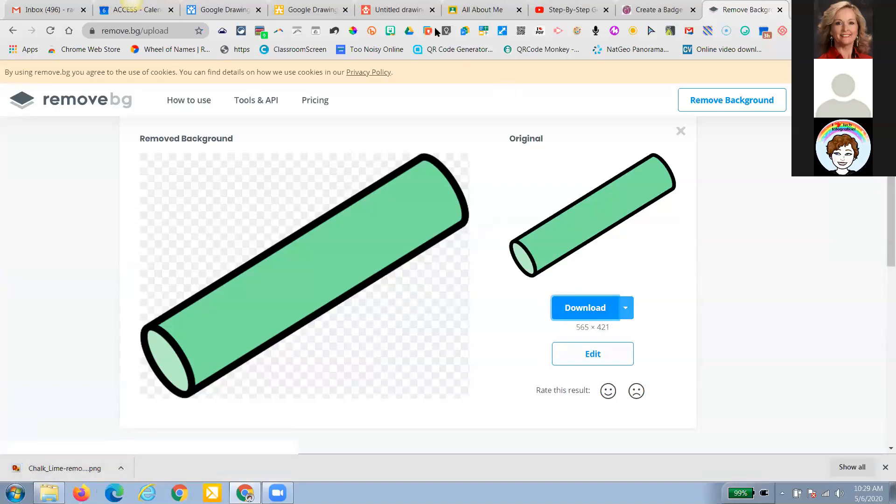
- Back in the untitled drawing, search Explore for pineapple png transparent, insert the cartoon pineapple and shrink it to about 3.8 inches wide
click(317, 14)
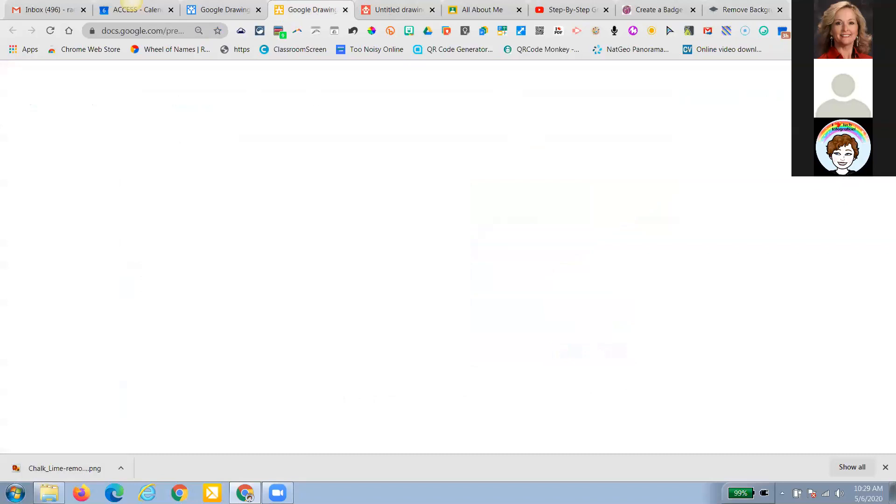
key(ctrl+Tab)
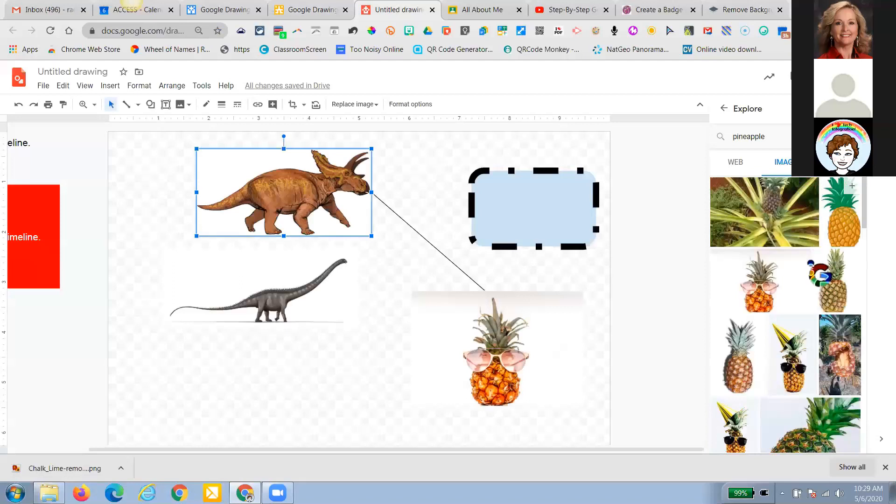
text(png transparent)
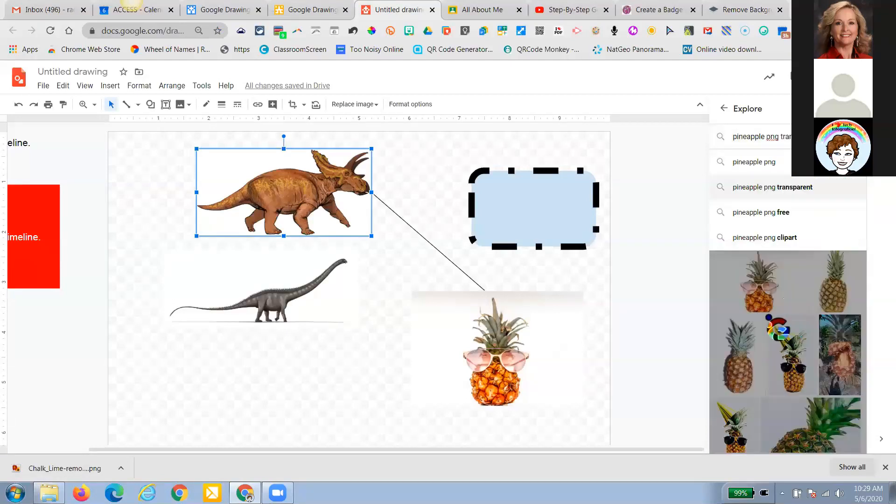
key(Return)
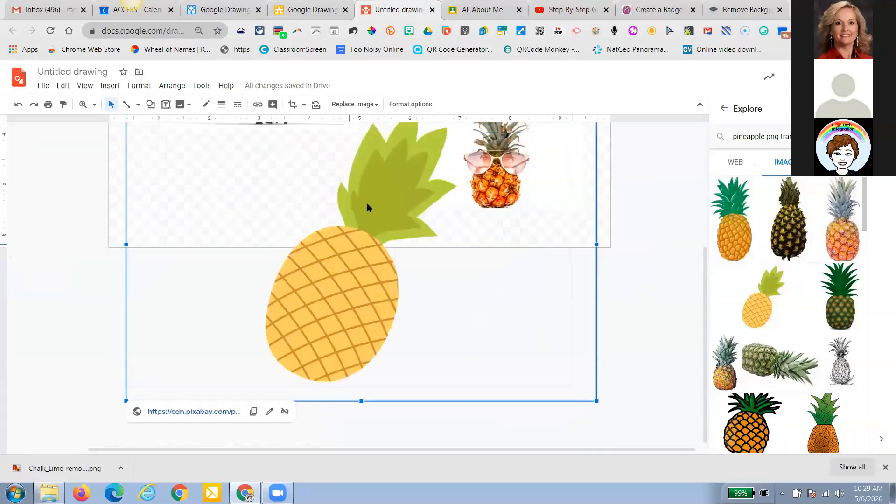
drag(597, 401, 371, 145)
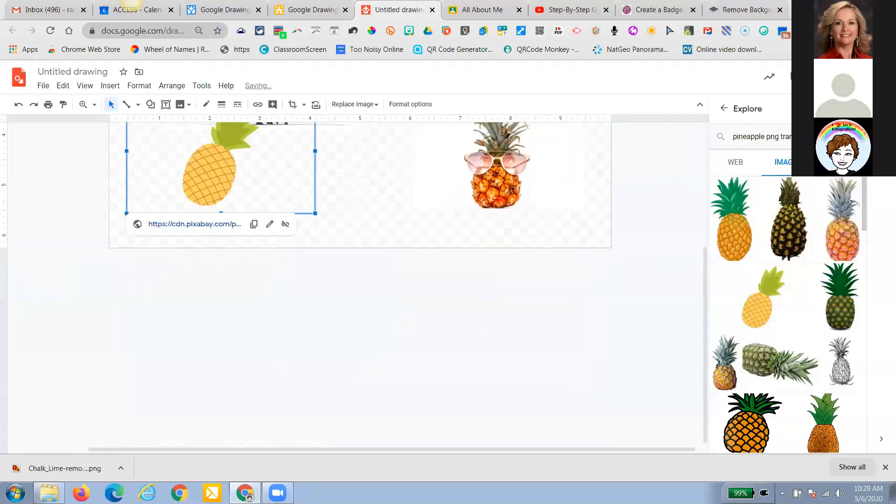
scroll(371, 147, up, 2)
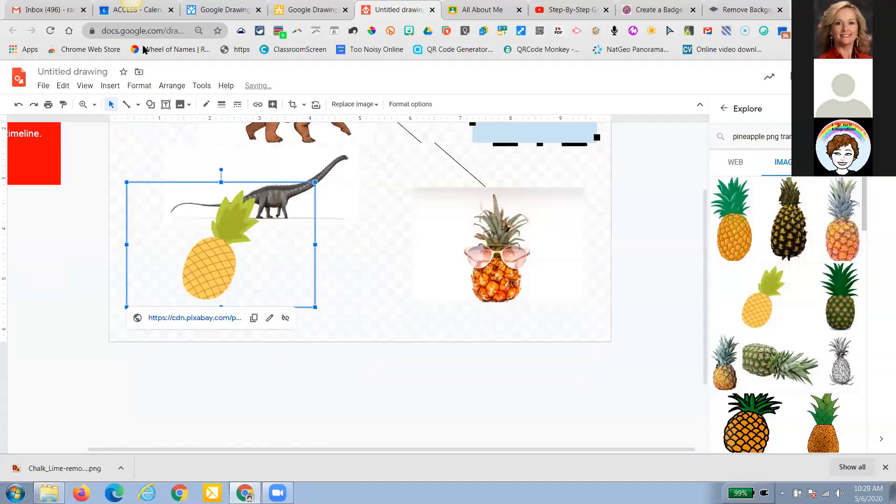
- Search Google Images for pineapple in a new tab with the color filter set to Transparent, and view the usage rights options
key(ctrl+t)
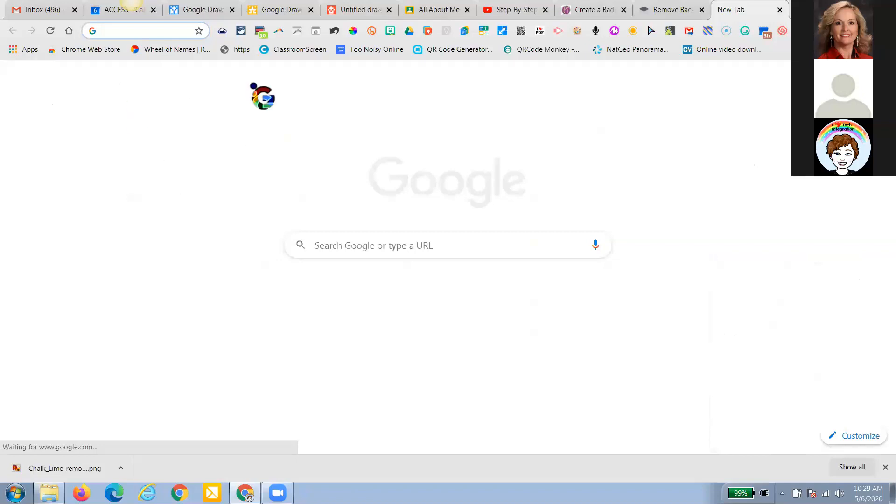
text(pineapple)
key(Return)
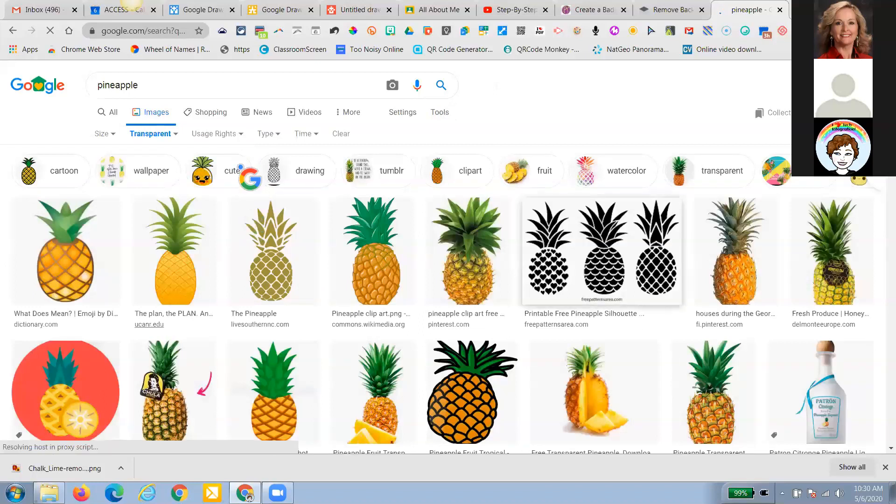
click(239, 134)
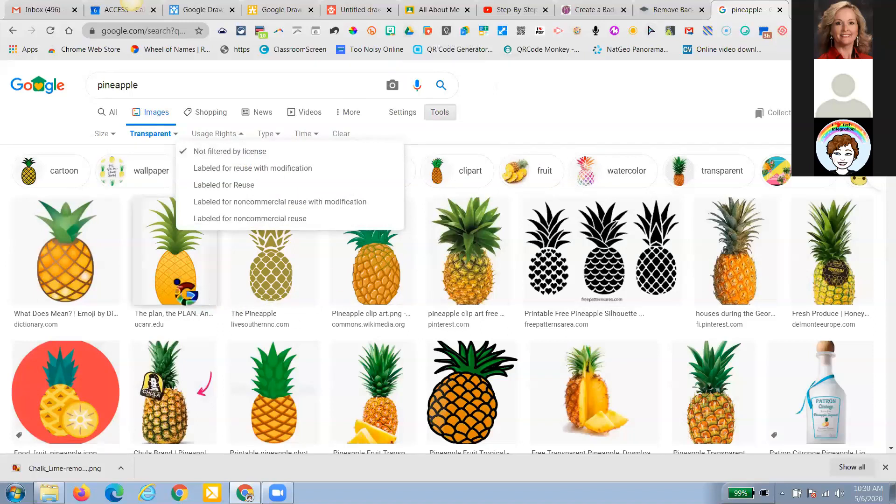
- Save the pineapple image from ucanr.edu to Google Drive
click(175, 281)
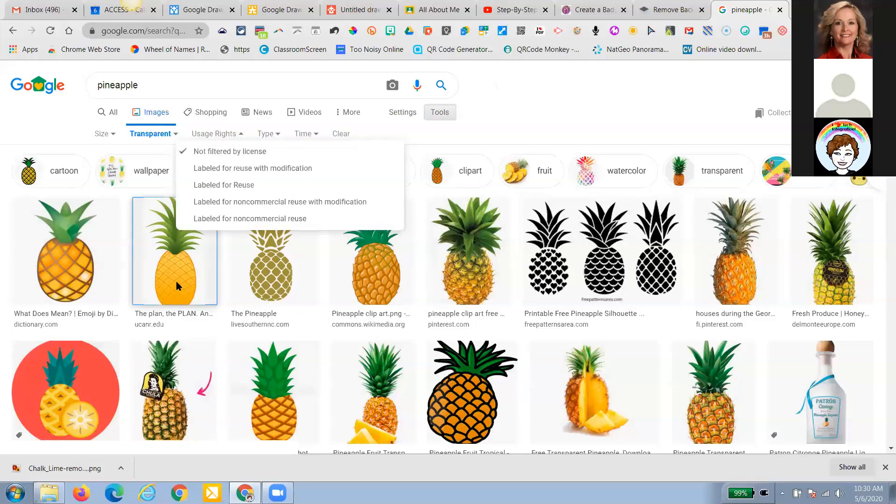
right_click(228, 227)
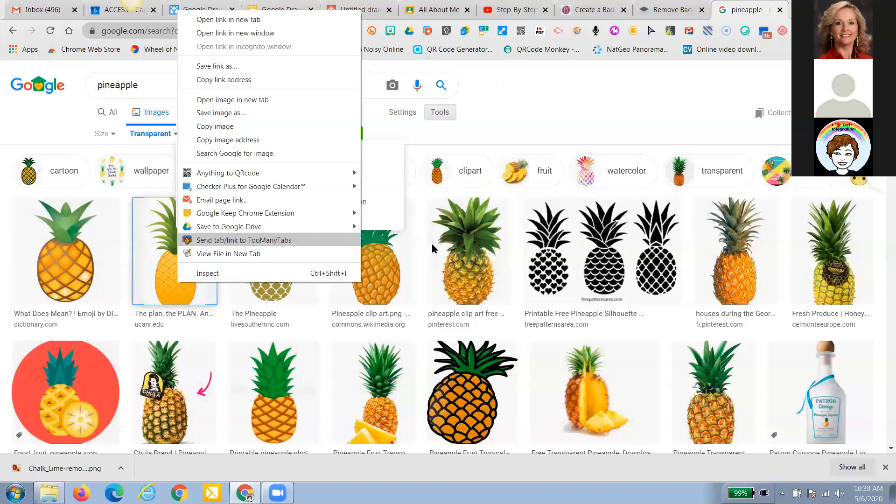
mouse_move(348, 226)
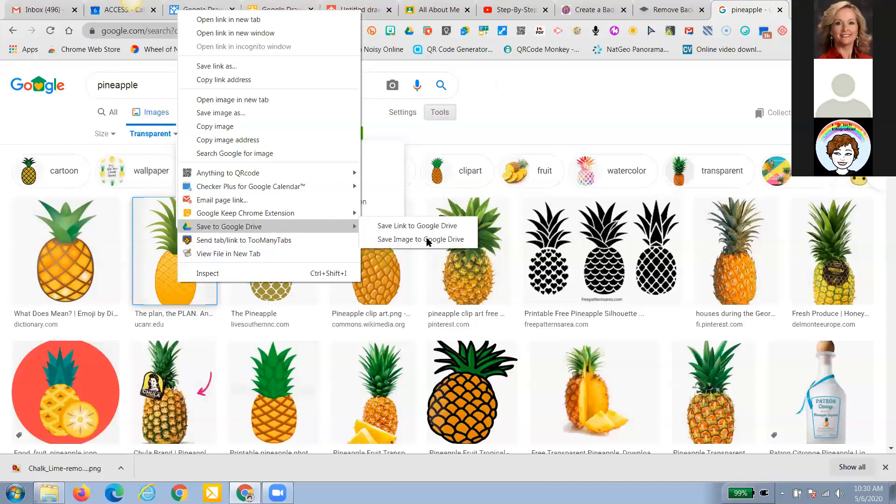
click(427, 239)
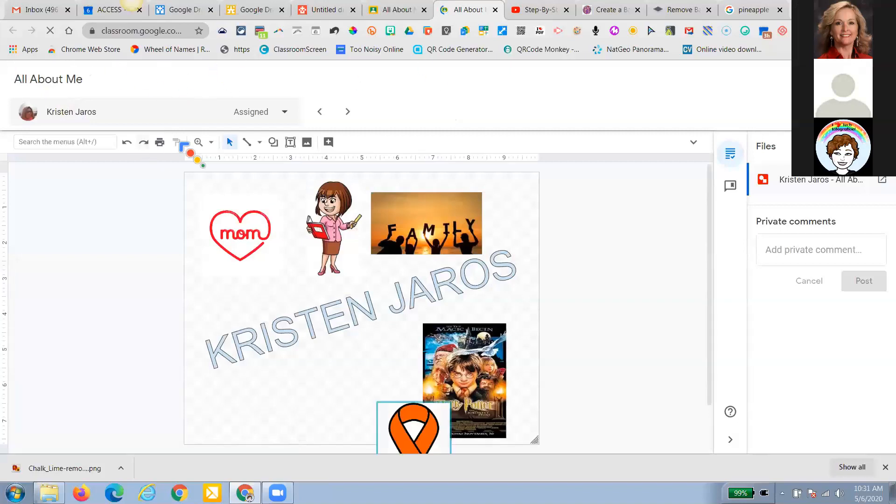
- Review the students' All About Me drawings one by one in Google Classroom, then return to the assignment's student work overview
click(320, 112)
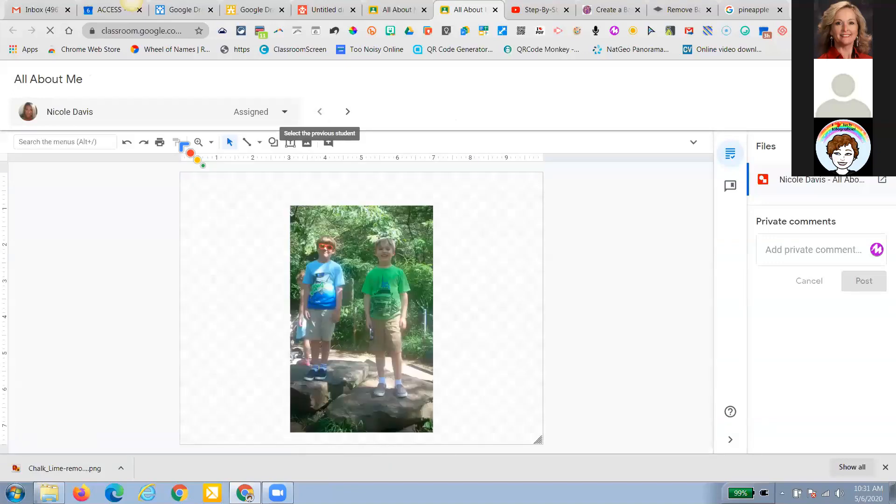
click(348, 111)
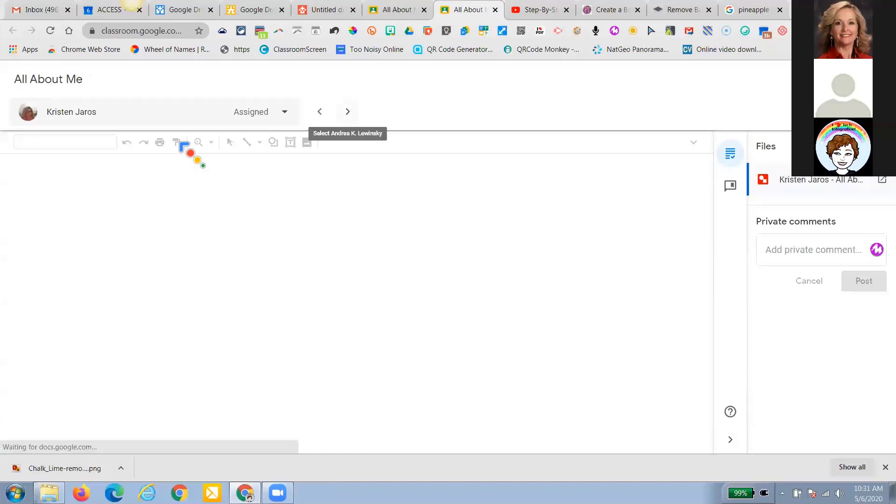
click(348, 112)
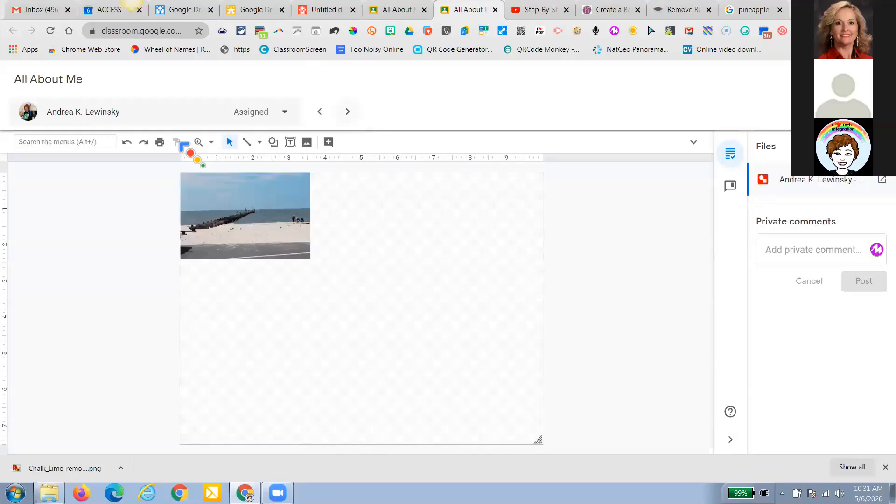
click(347, 111)
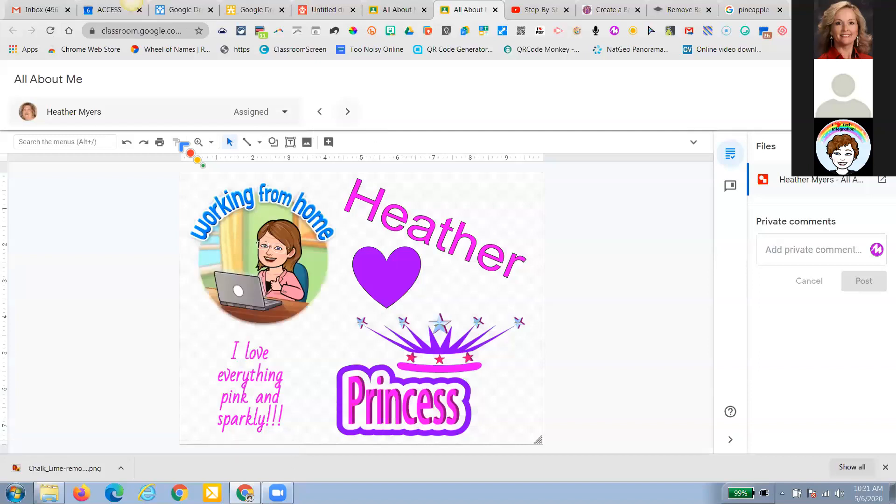
click(347, 112)
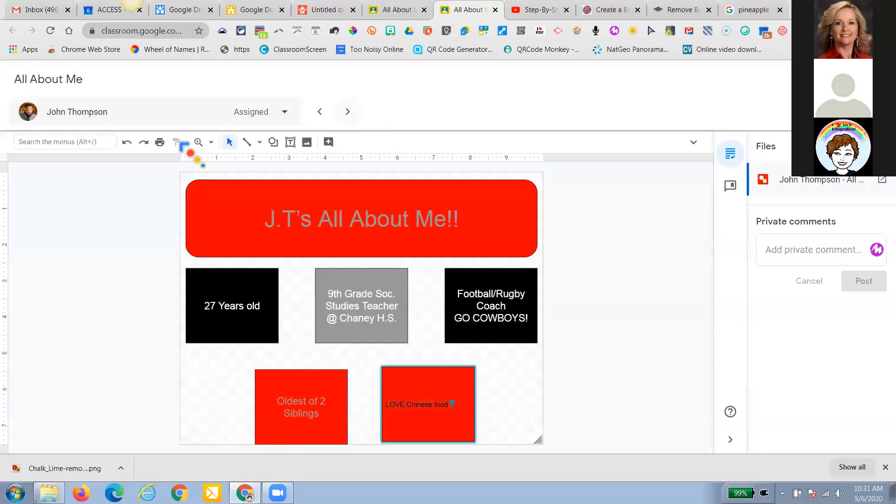
click(347, 111)
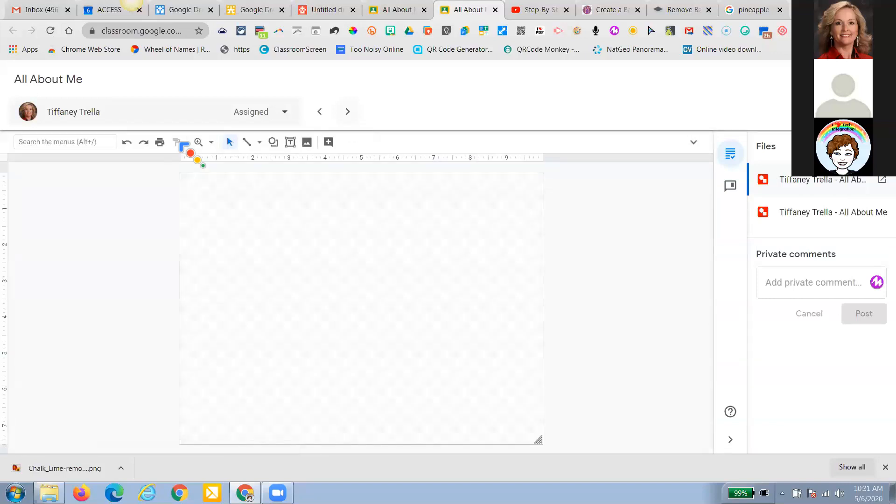
click(348, 111)
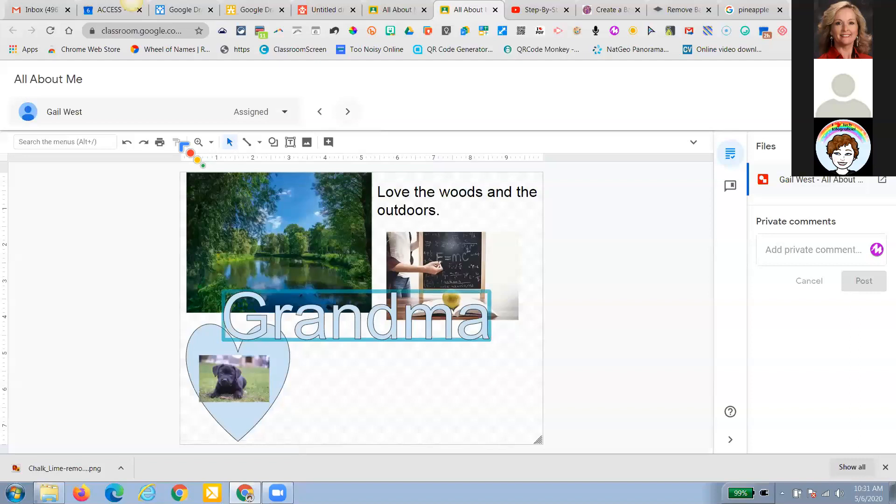
click(347, 111)
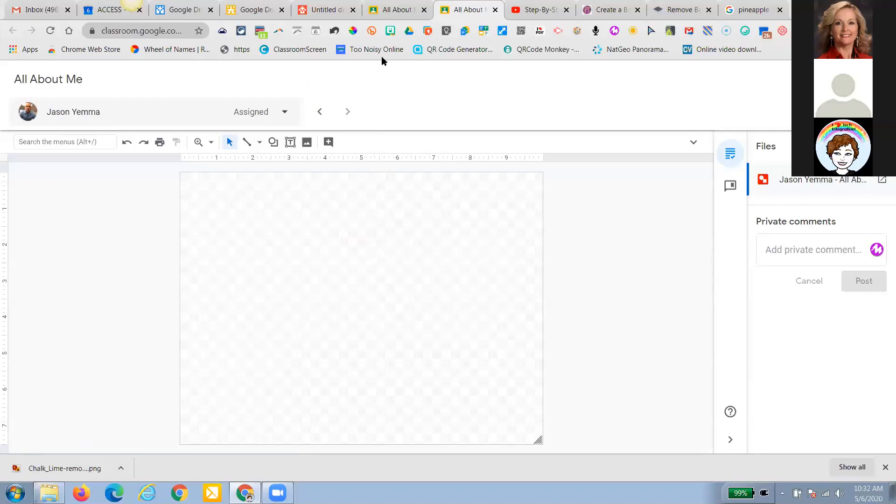
click(495, 9)
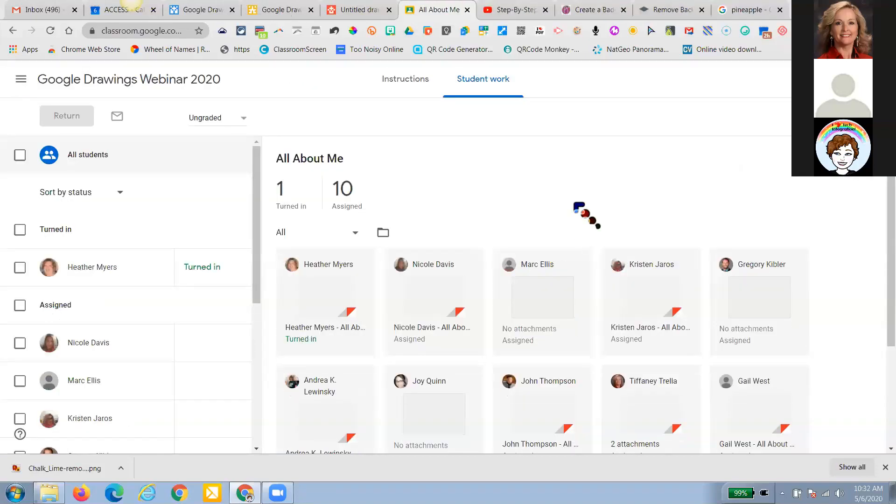
- Leave the assignment overview for the untitled drawing and open Google Drive in a new tab
click(351, 14)
scroll(361, 240, up, 2)
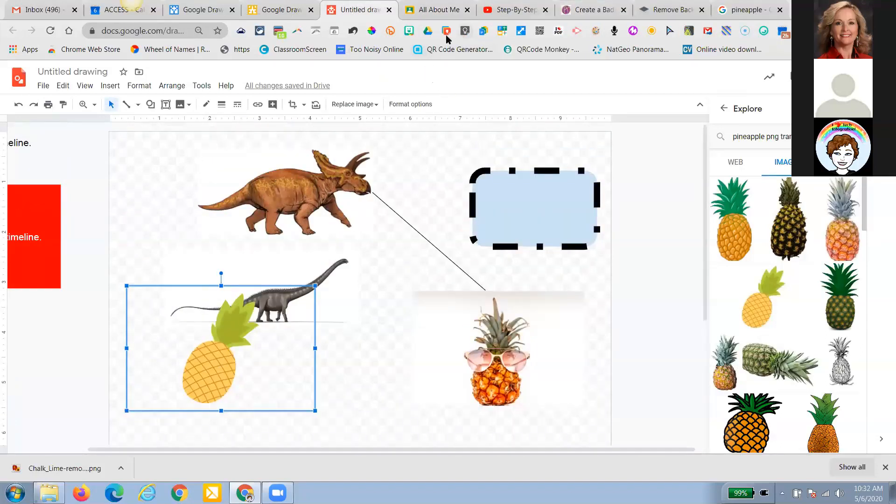
click(502, 31)
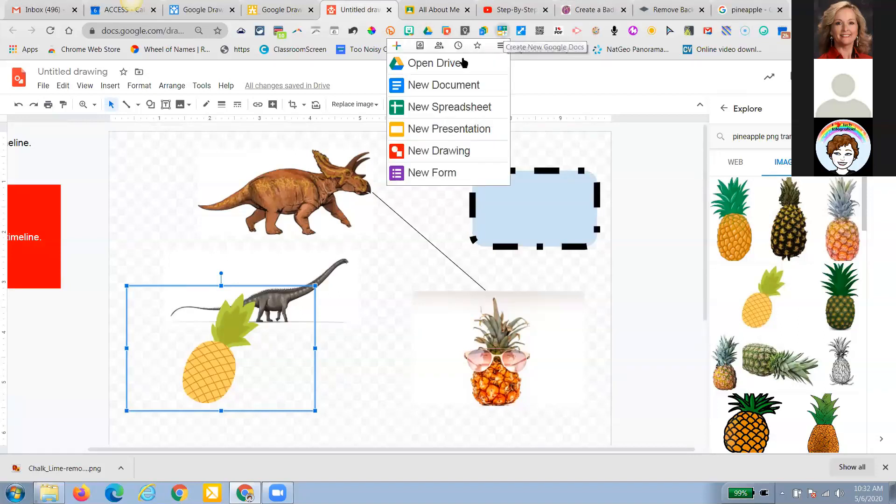
click(469, 85)
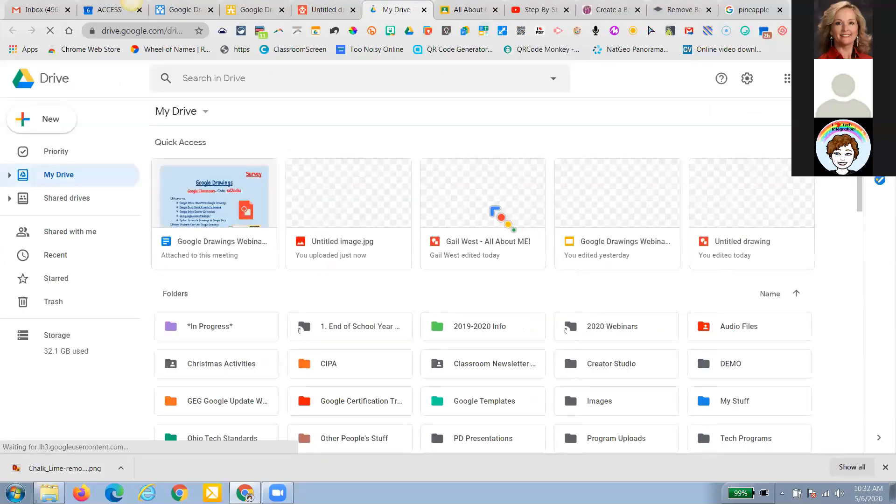
- Open the Drawings Templates folder inside Other People's Stuff > Other People's Templates
scroll(422, 309, down, 4)
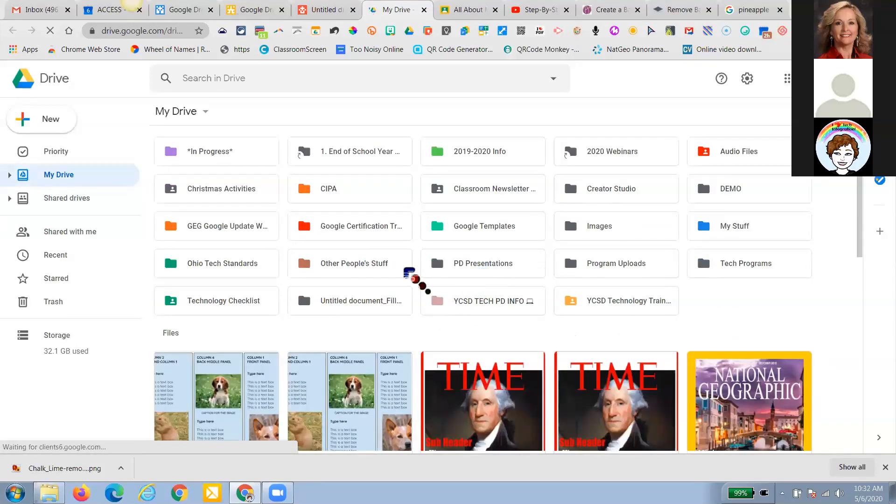
double_click(393, 270)
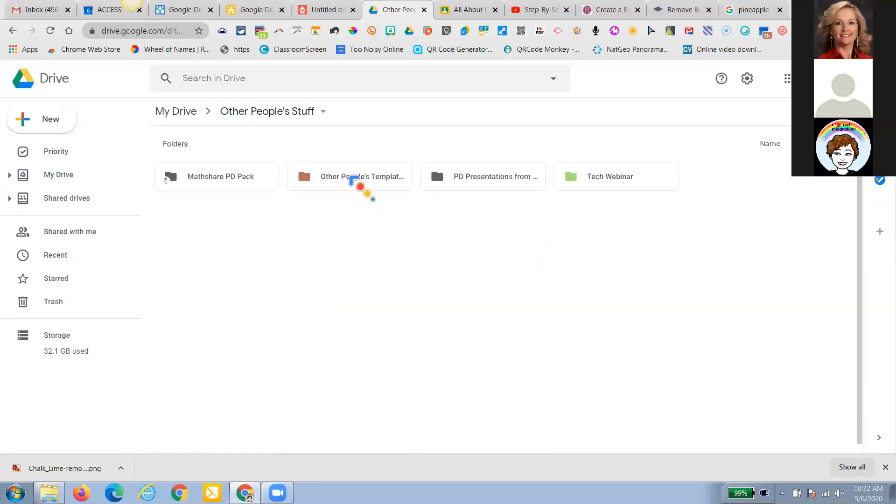
double_click(363, 176)
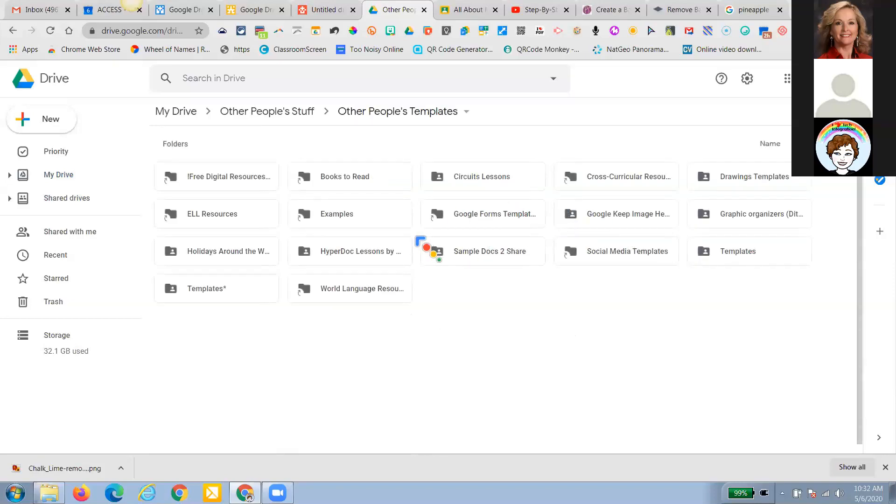
click(739, 183)
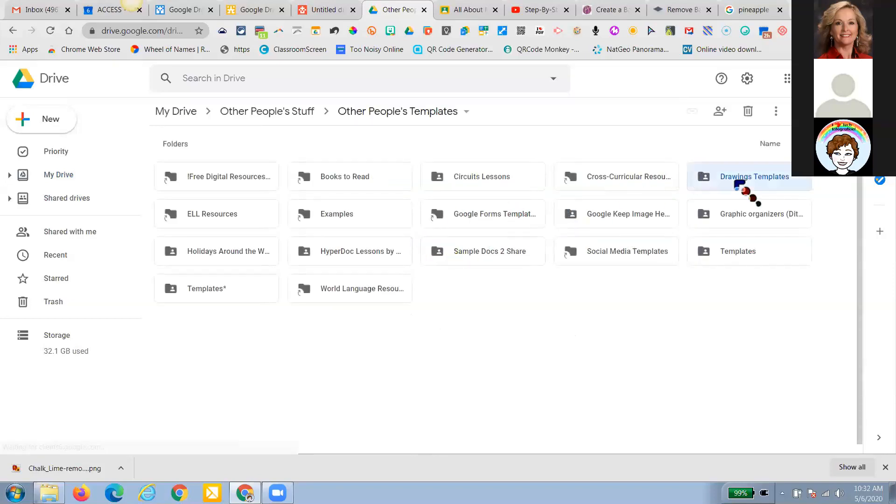
double_click(739, 183)
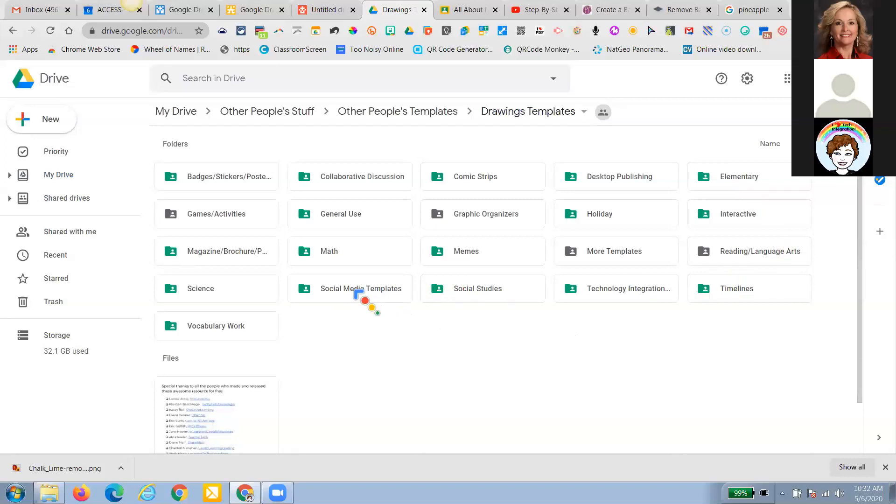
- Open the Social Studies folder and look over its first rows of drawing templates
double_click(470, 290)
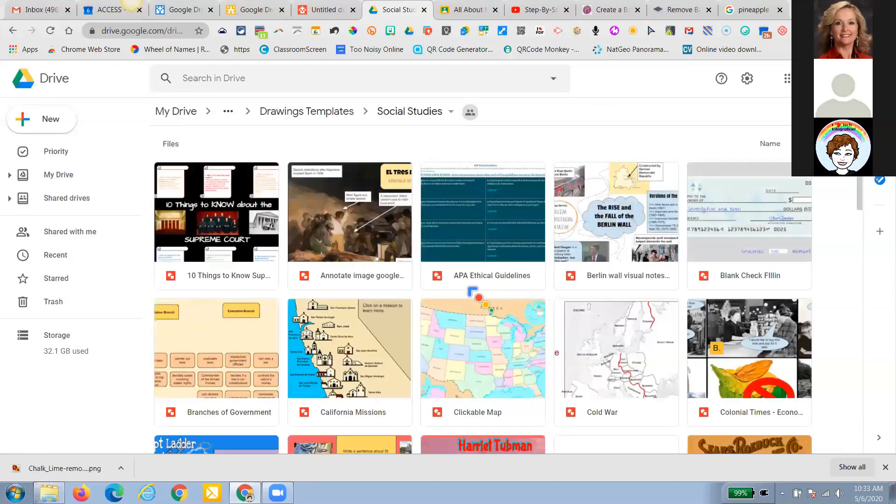
scroll(472, 291, down, 1)
scroll(473, 291, down, 1)
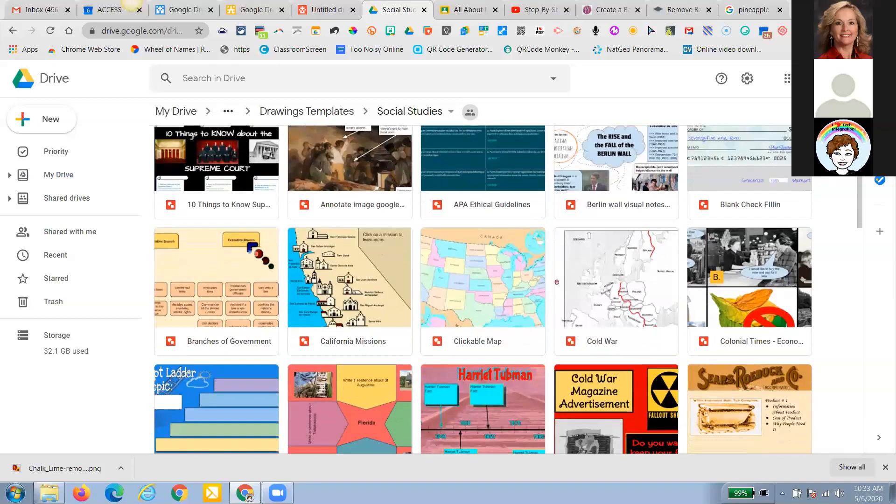
scroll(397, 186, down, 2)
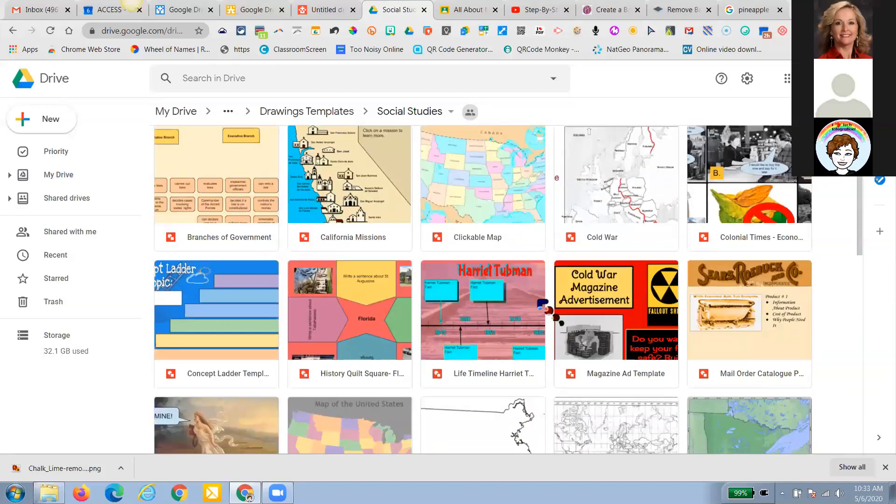
scroll(537, 306, up, 3)
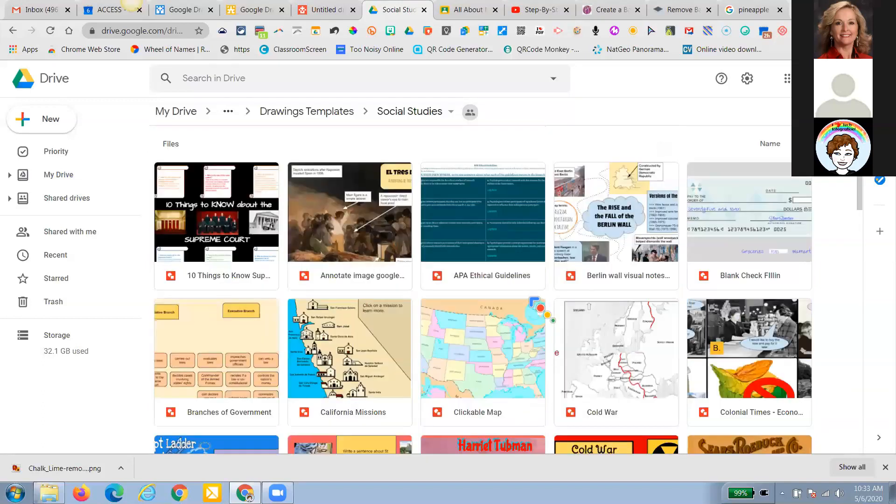
- Open the Life Timeline Harriet Tubman template, view its timeline guidelines, and return to the Social Studies folder
scroll(465, 298, down, 3)
double_click(462, 298)
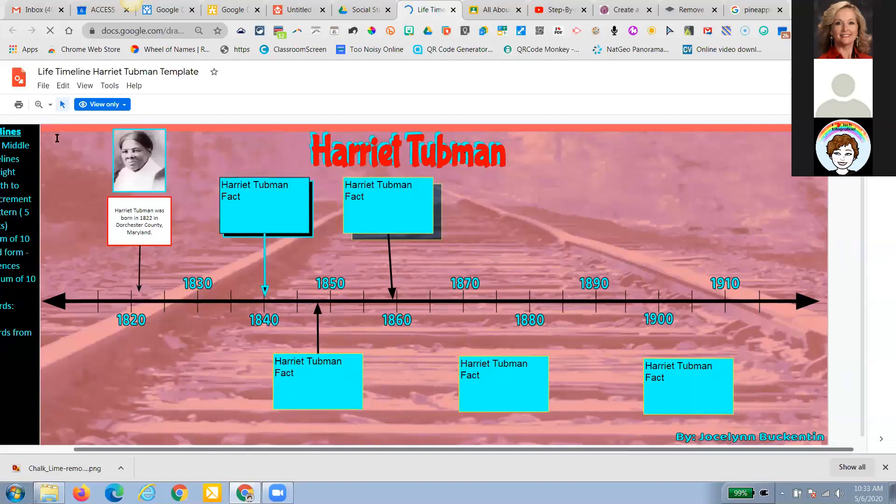
drag(140, 450, 71, 450)
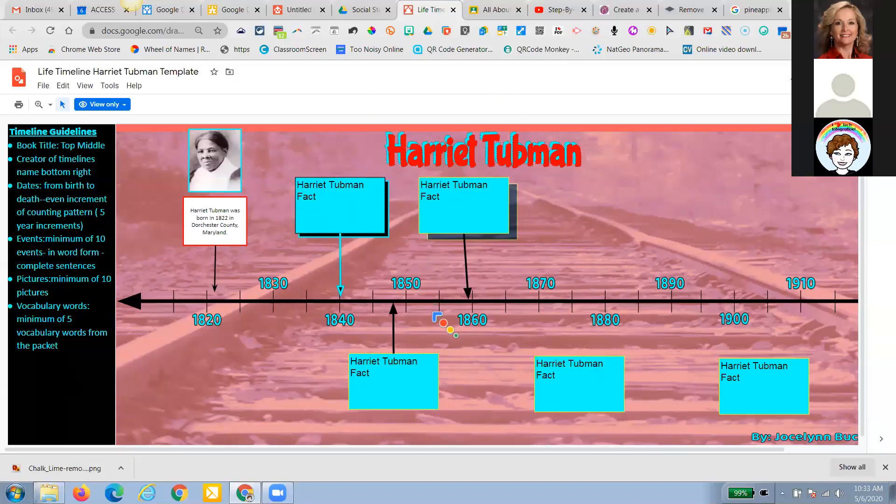
click(365, 10)
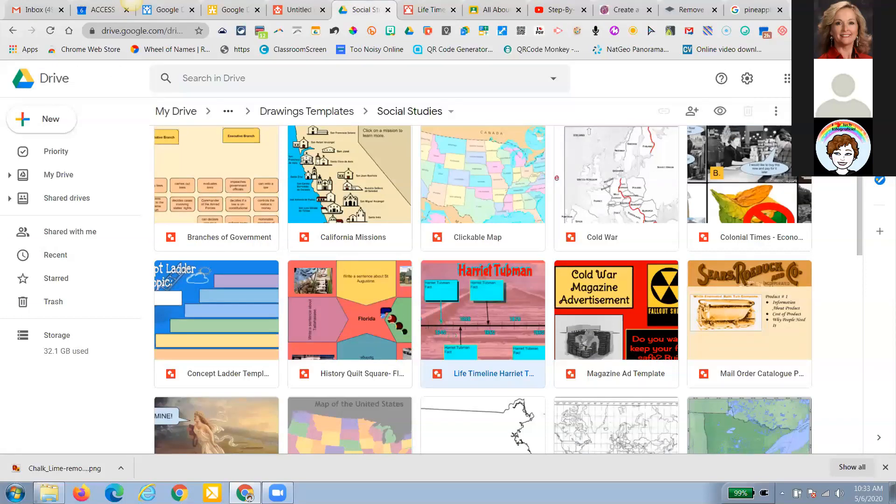
- Browse the remaining Social Studies templates, such as the maps, organizers and research webs, and return to the start of the list
scroll(364, 310, down, 4)
scroll(364, 310, down, 2)
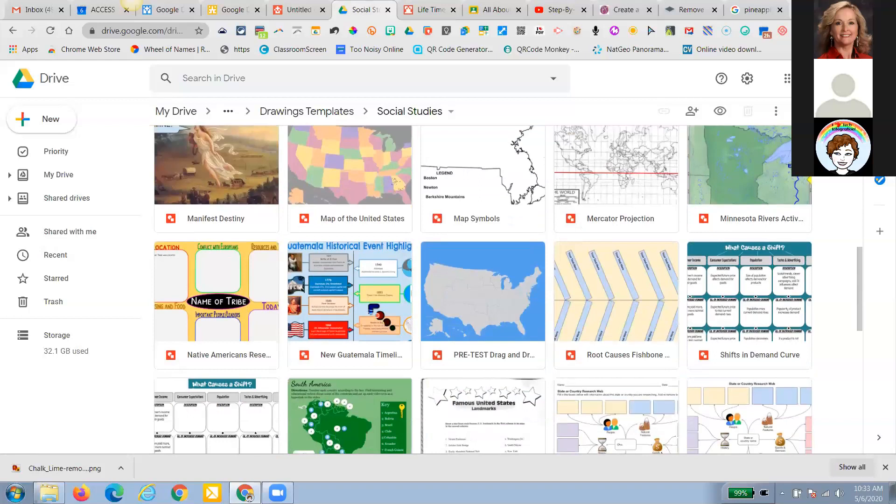
scroll(371, 308, down, 2)
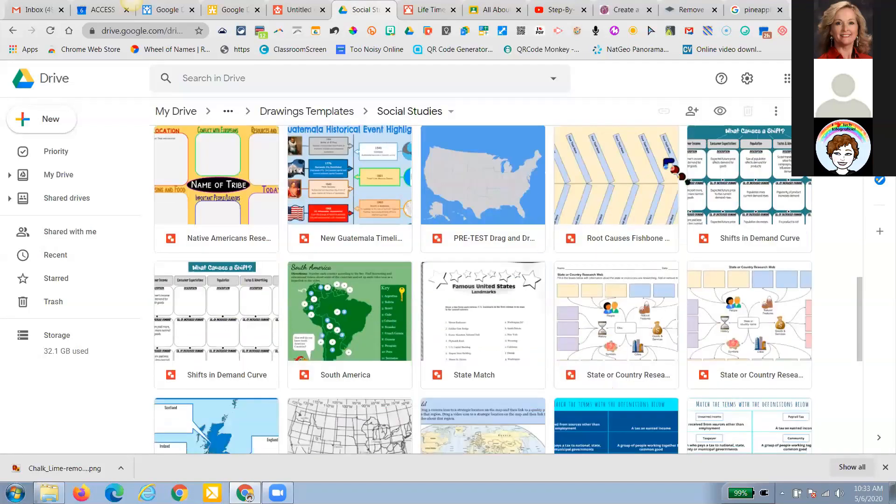
scroll(669, 162, down, 1)
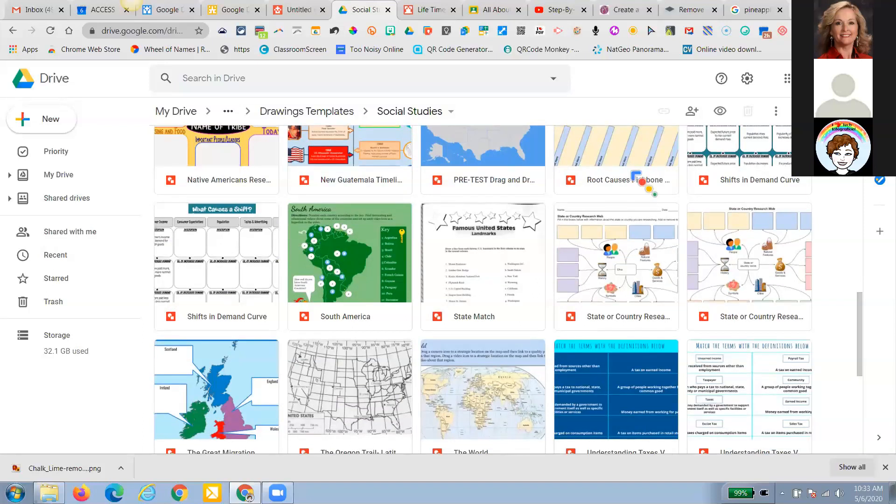
scroll(542, 206, up, 1)
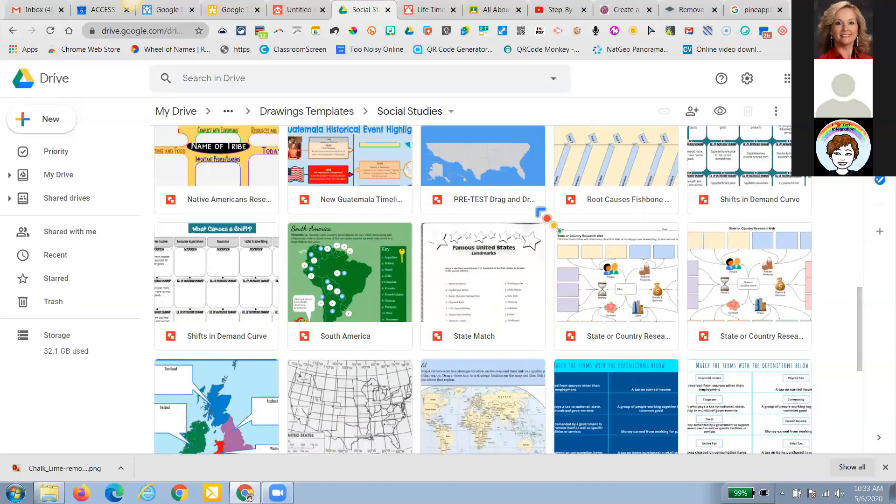
scroll(542, 215, up, 4)
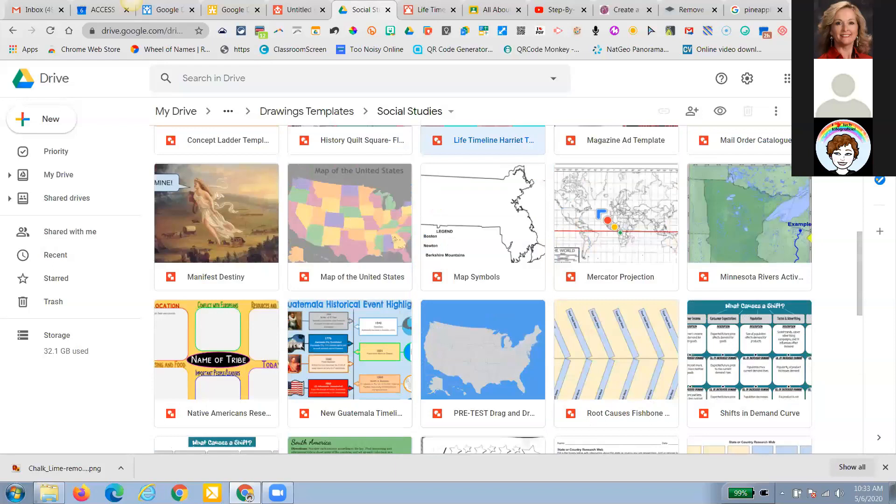
scroll(602, 214, up, 4)
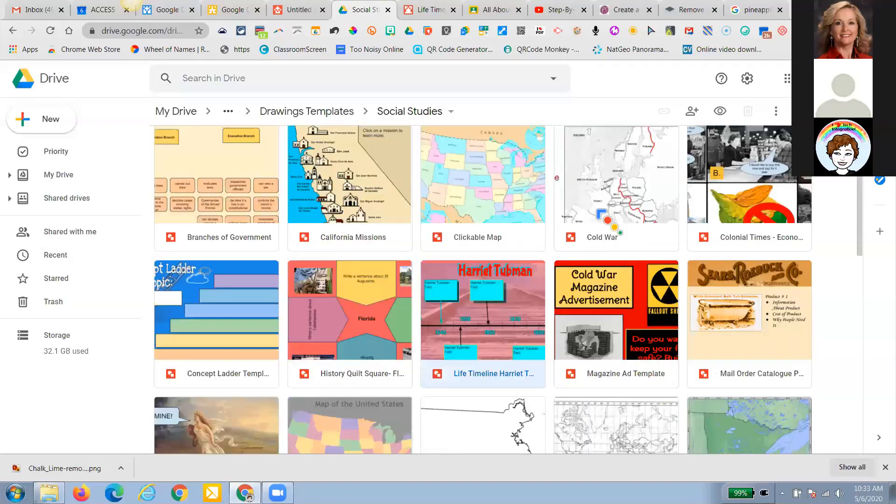
scroll(603, 215, up, 3)
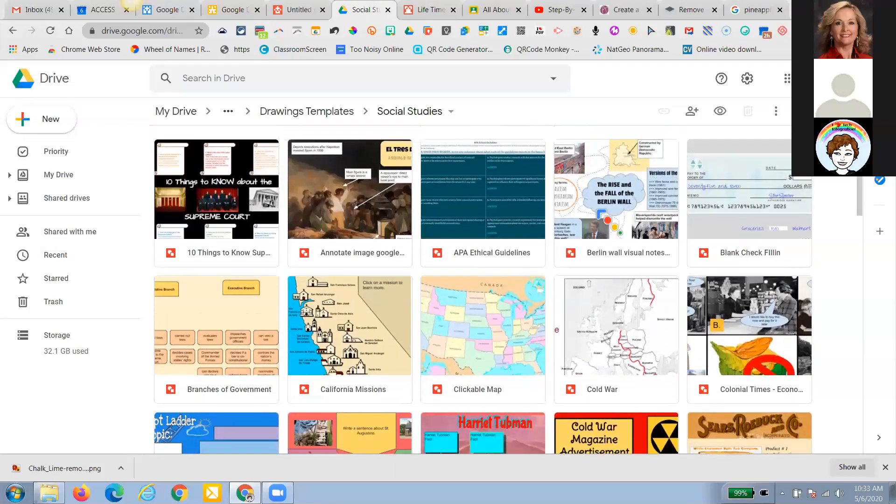
scroll(603, 213, up, 1)
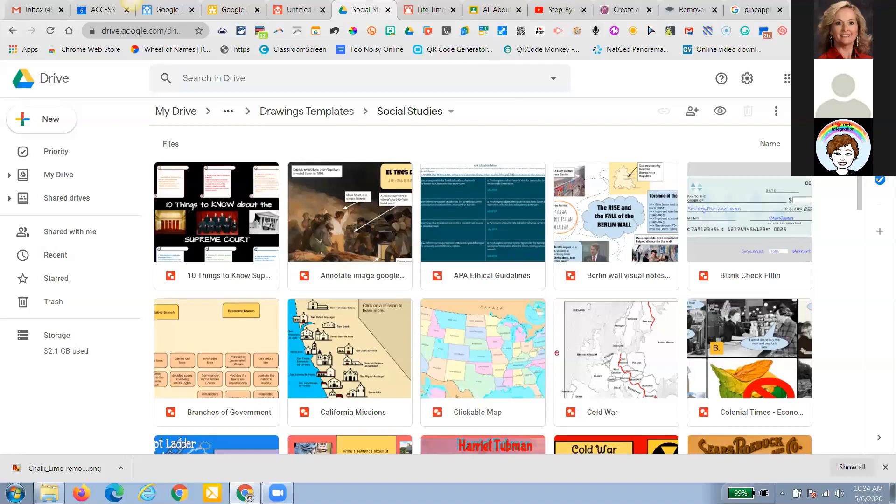
- View the 10 Things to Know Supreme Court template, close it, and go back to the Drawings Templates folder
double_click(257, 218)
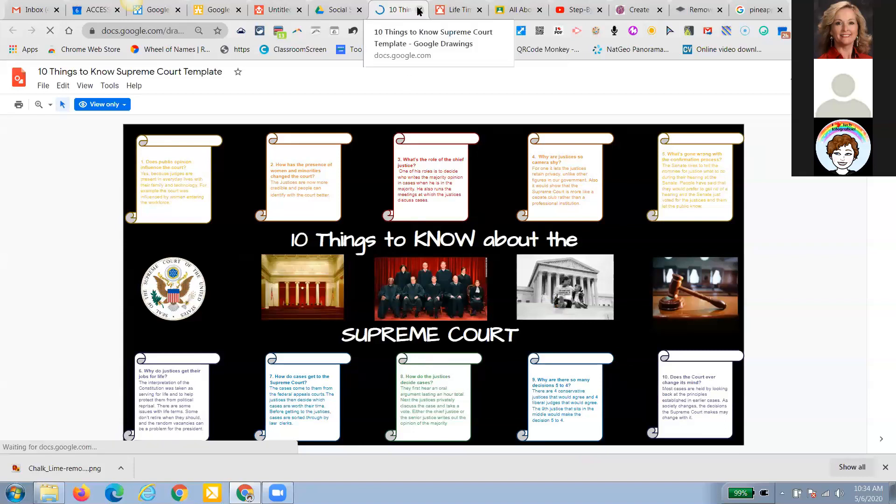
key(ctrl+w)
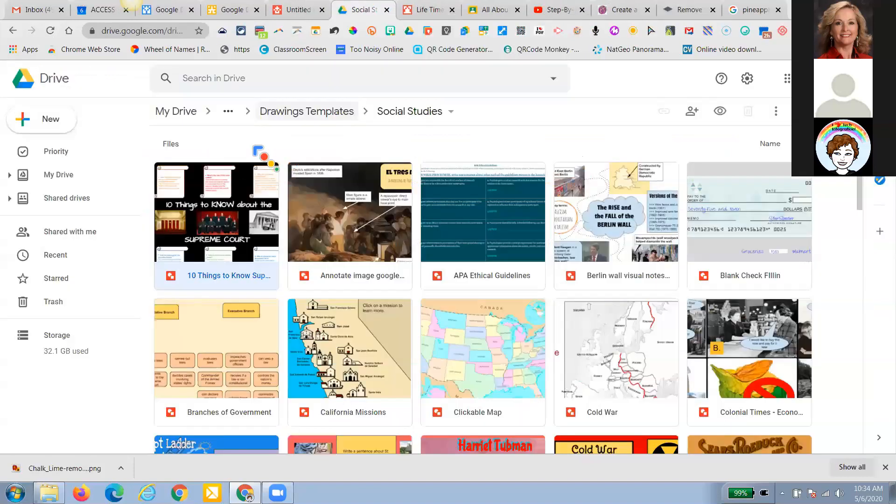
click(307, 111)
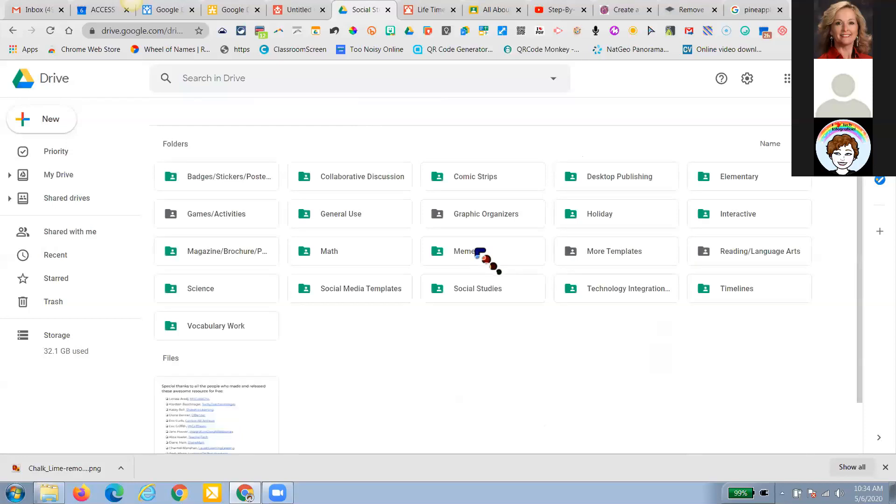
- Open the Science folder and browse its drawing templates through to the end of the list
click(229, 289)
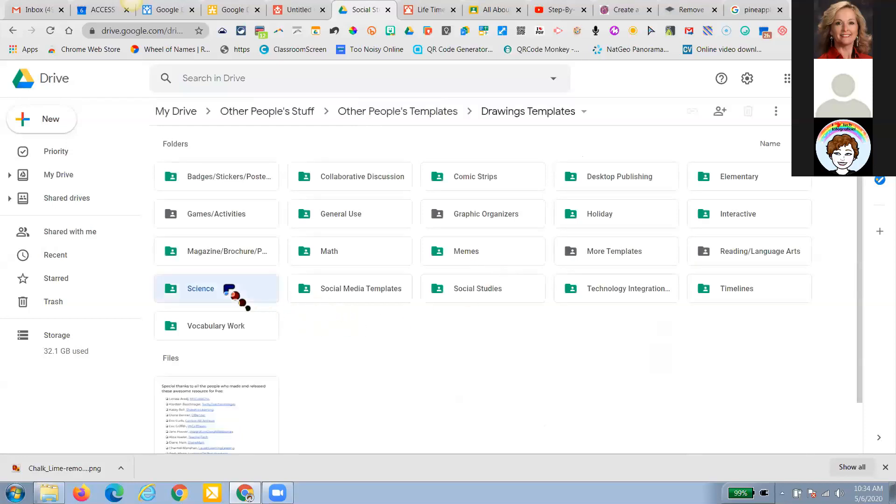
double_click(229, 290)
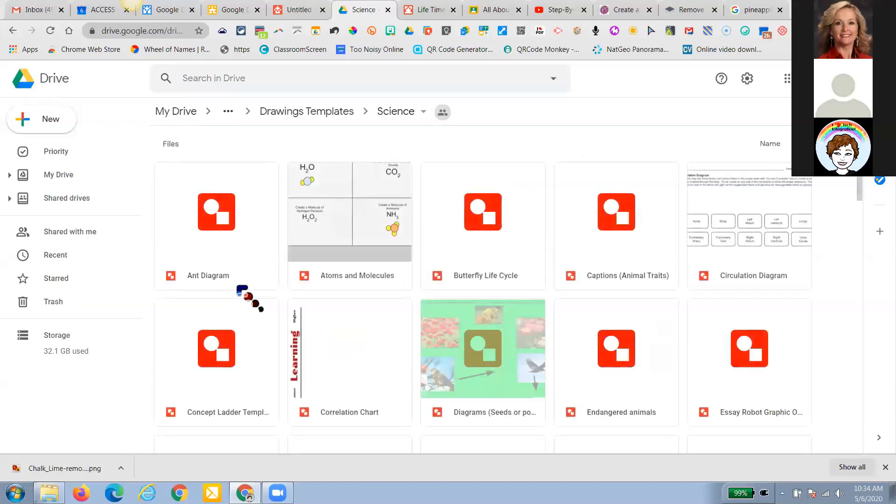
scroll(248, 296, down, 1)
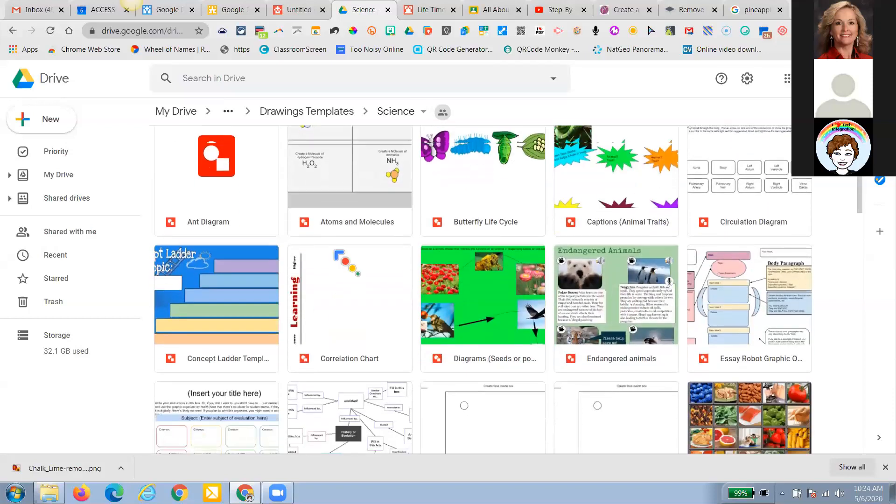
scroll(248, 296, up, 1)
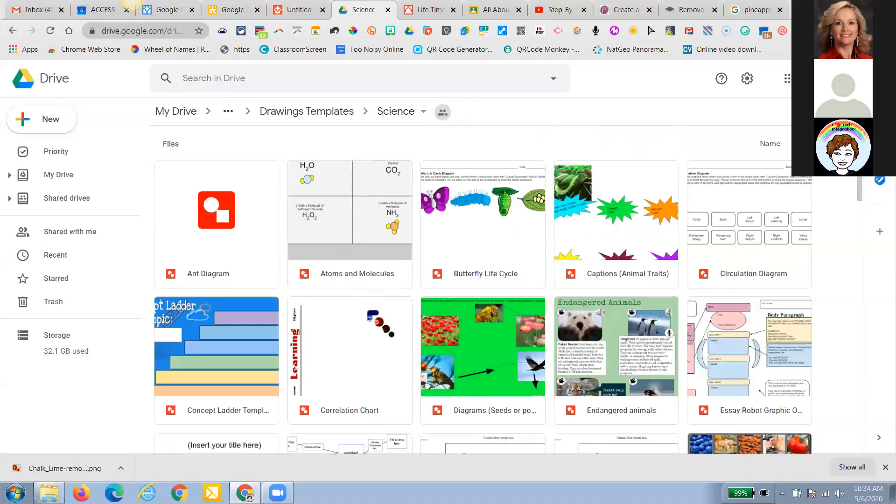
scroll(369, 311, down, 2)
scroll(369, 312, down, 2)
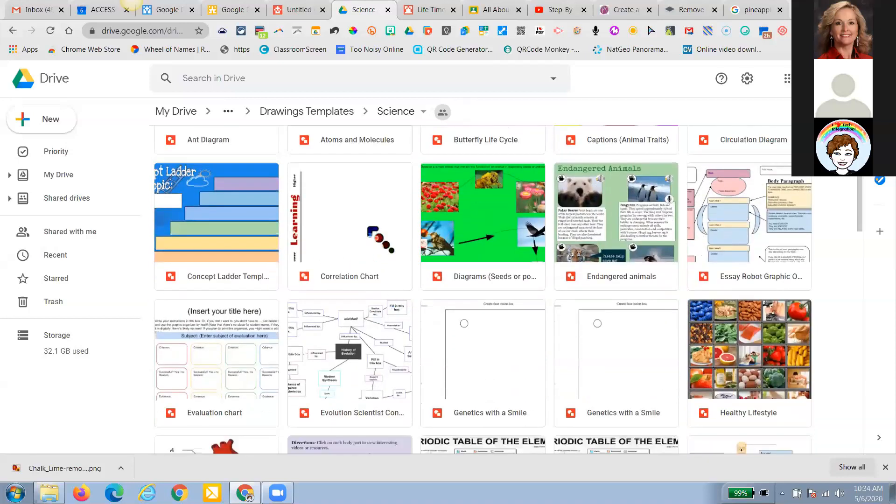
scroll(348, 223, down, 3)
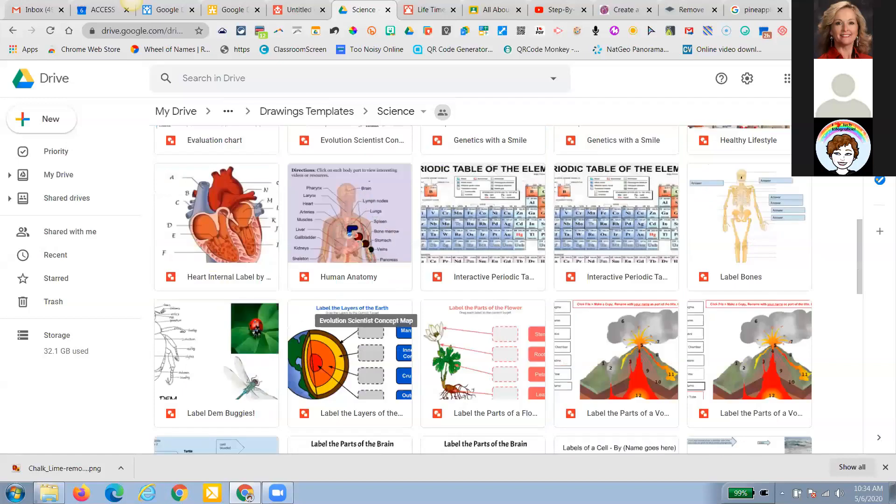
scroll(360, 244, down, 4)
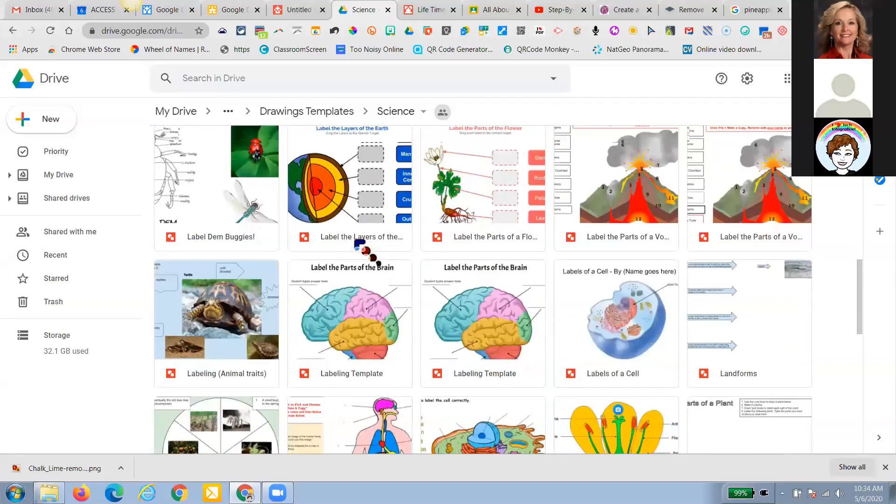
scroll(359, 243, down, 12)
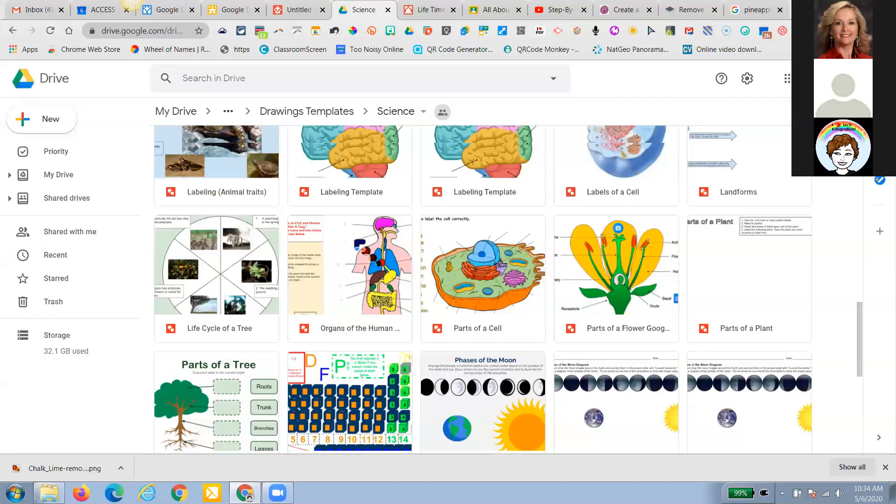
scroll(360, 244, down, 4)
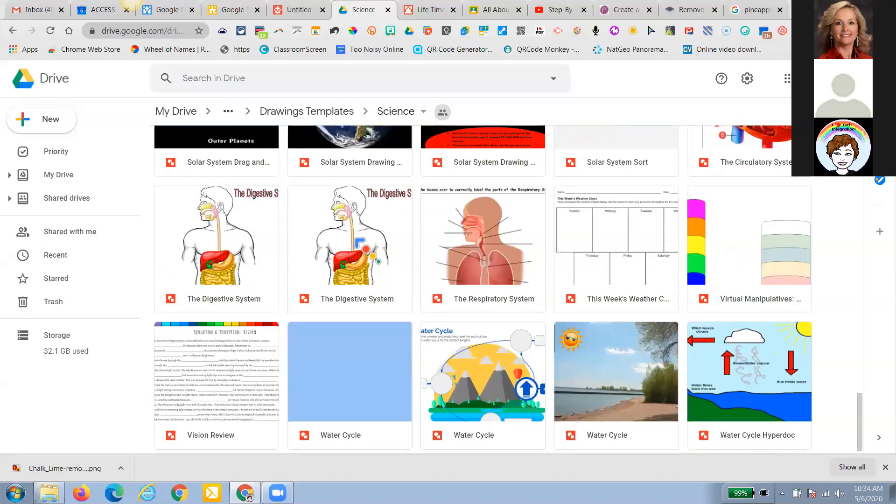
- Return to the Drawings Templates folder and open the Social Media Templates folder to view its drawings
scroll(359, 243, up, 2)
scroll(360, 243, up, 15)
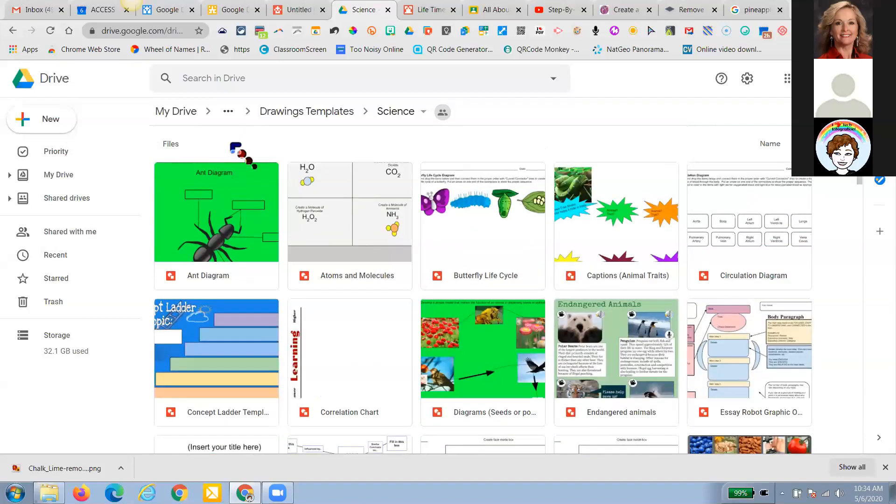
click(307, 111)
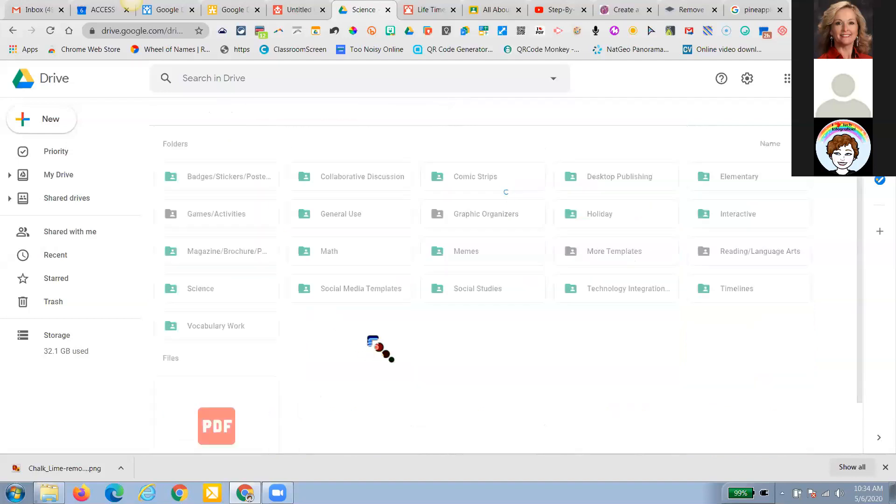
click(333, 291)
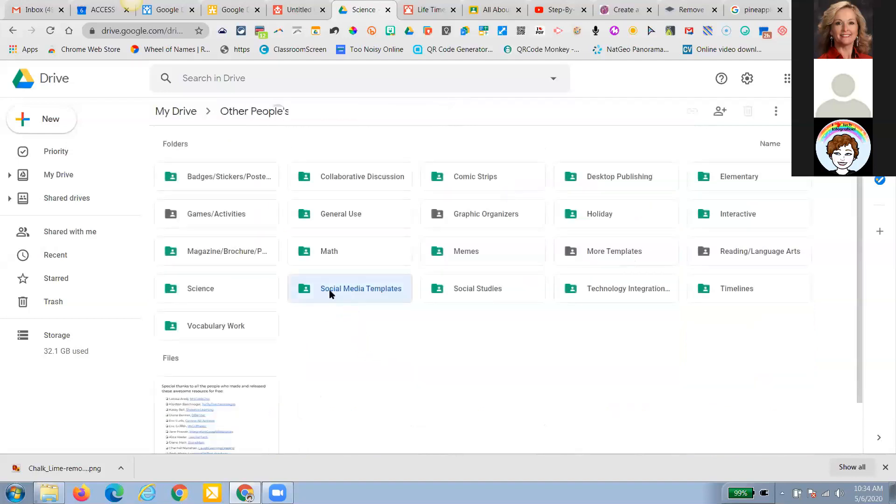
double_click(332, 292)
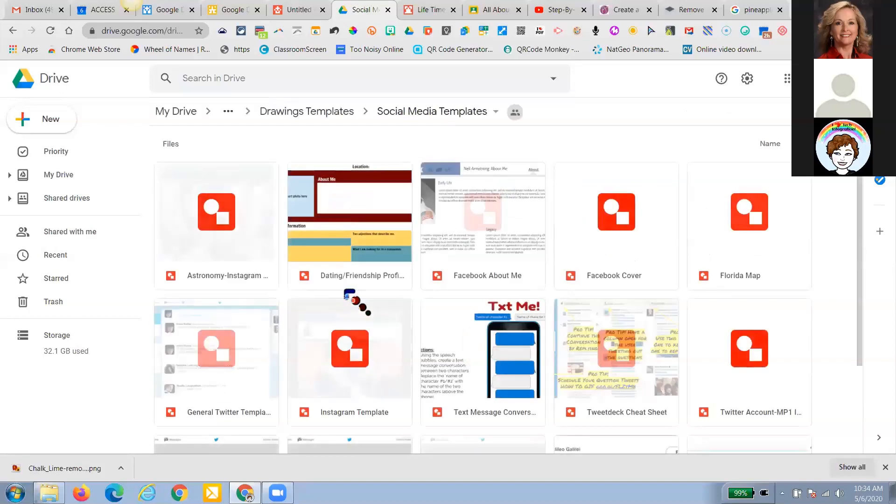
scroll(346, 298, down, 1)
scroll(476, 243, up, 1)
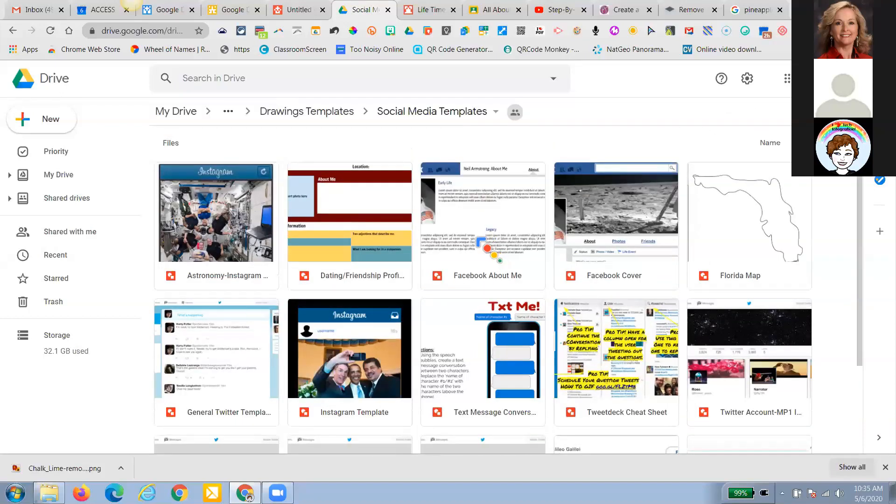
- View the Facebook About Me and Text Message Conversation templates, returning to the Social Media Templates folder after each
double_click(475, 237)
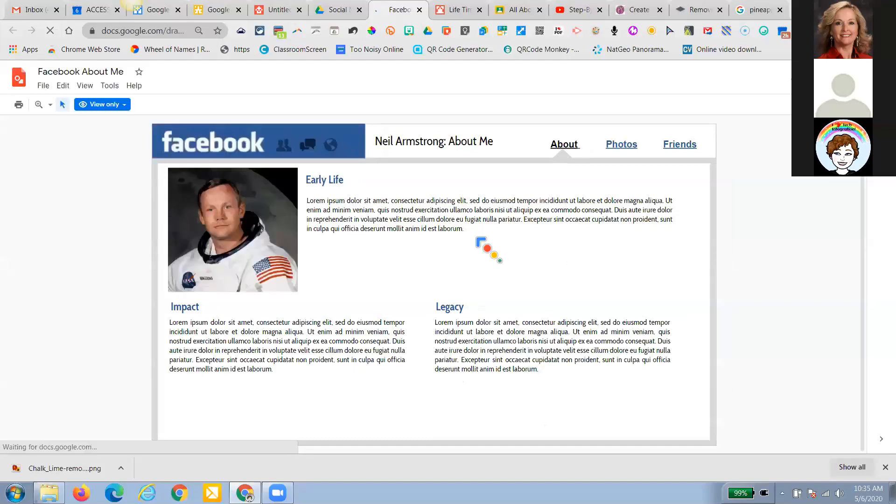
click(332, 10)
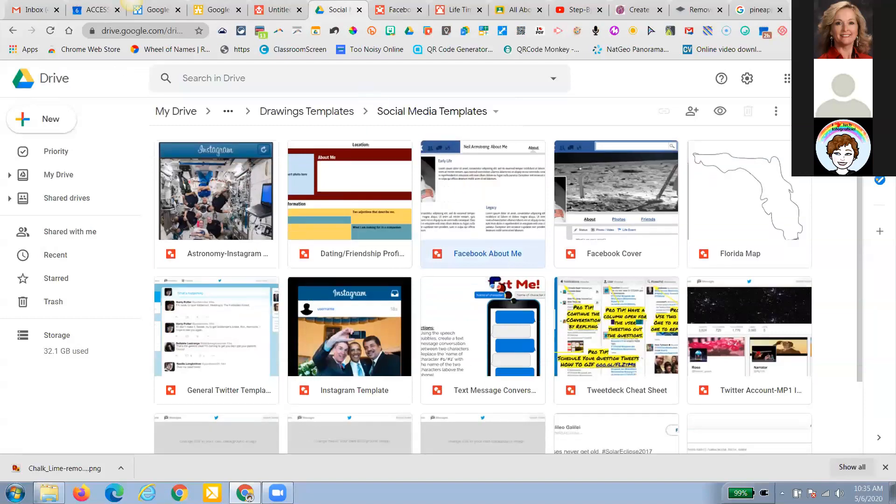
scroll(514, 287, down, 2)
double_click(500, 262)
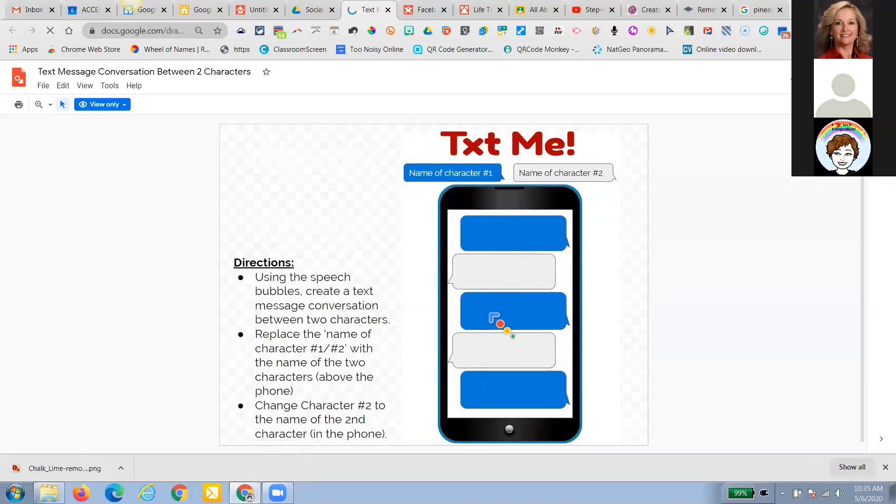
click(302, 7)
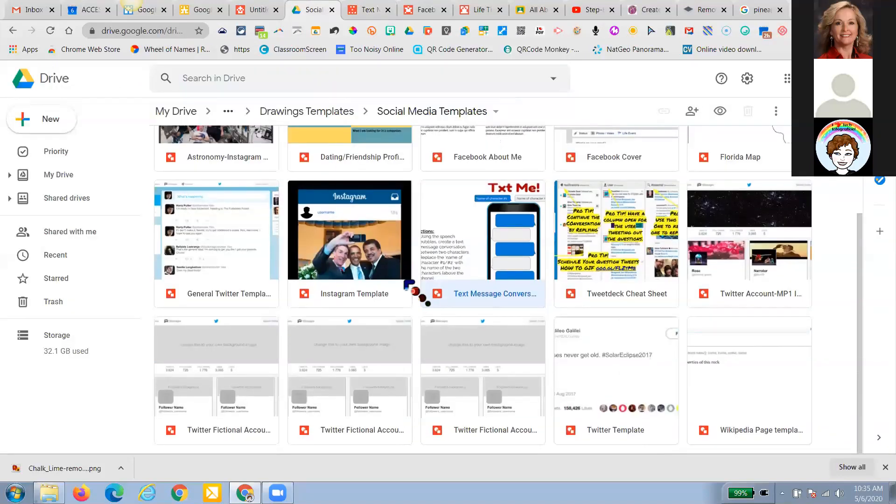
scroll(410, 280, up, 3)
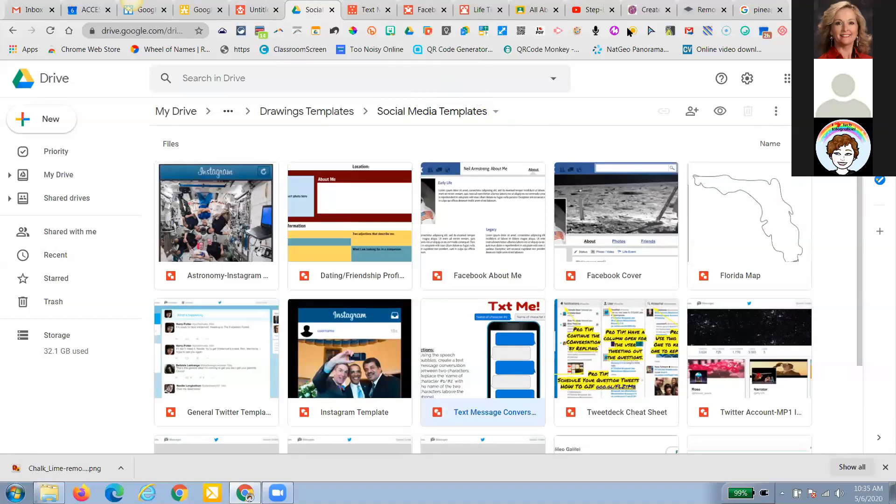
- Switch to the All About Me assignment in Google Classroom and view the options for adding or creating work
click(524, 10)
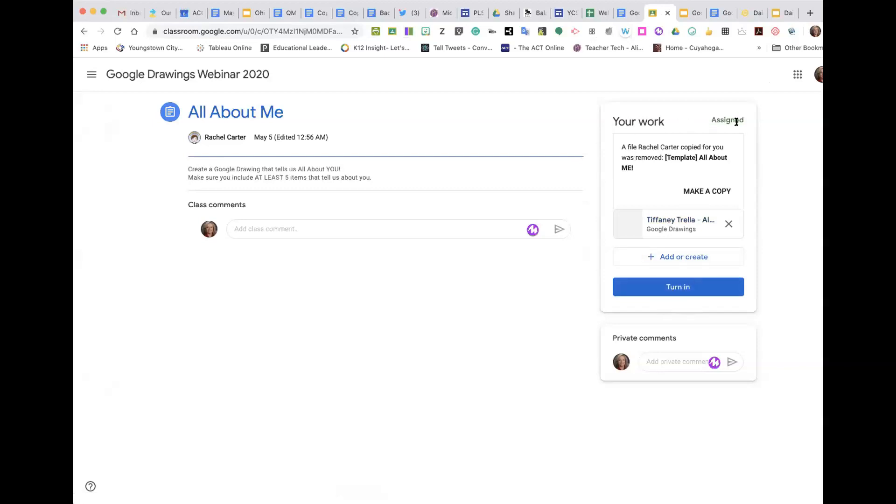
click(694, 262)
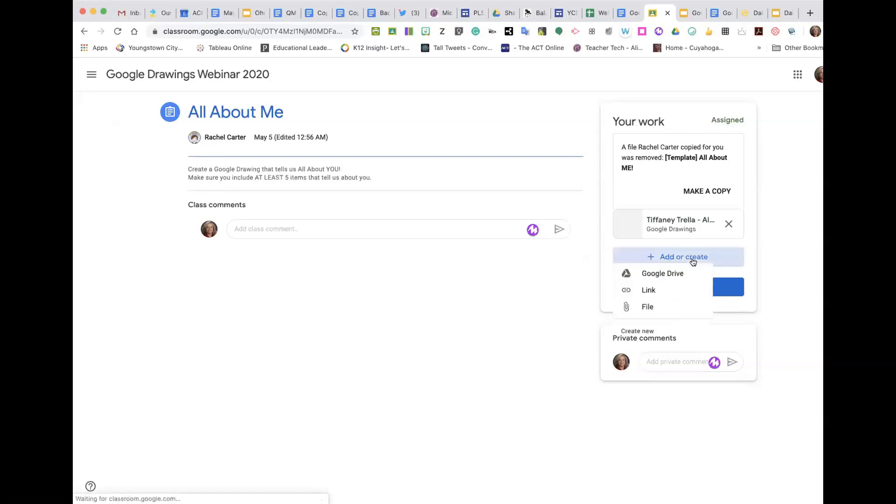
click(492, 397)
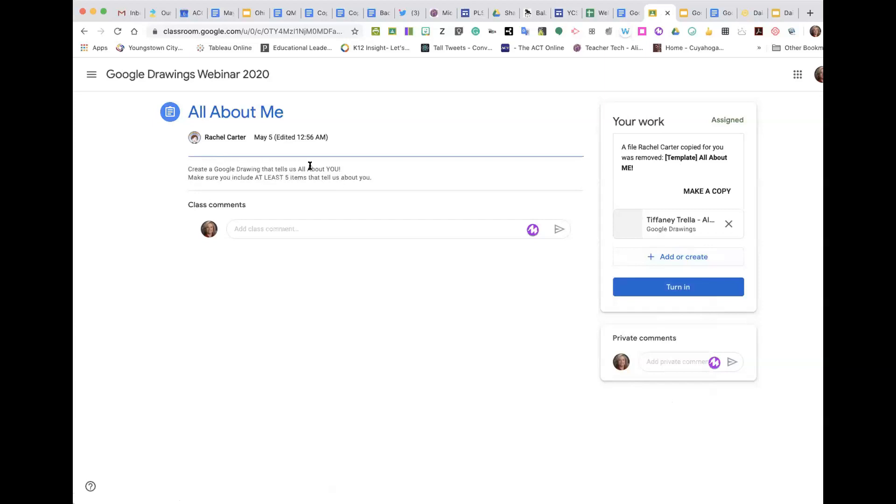
click(665, 257)
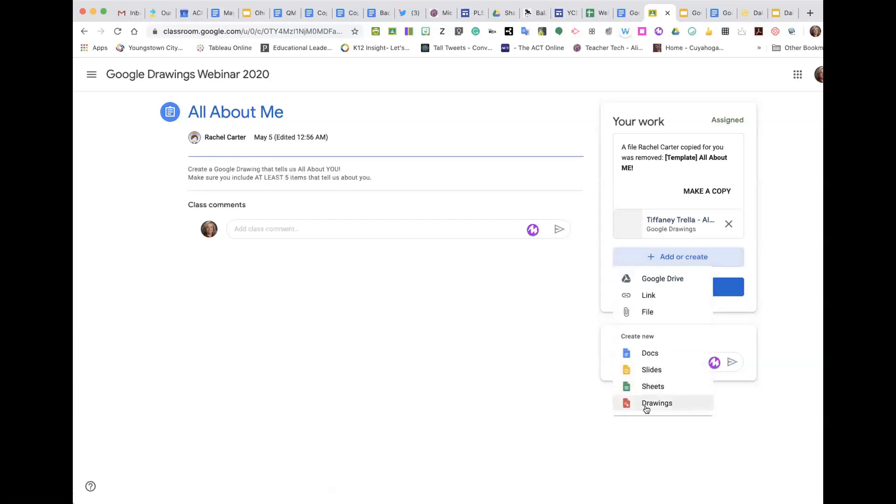
click(450, 381)
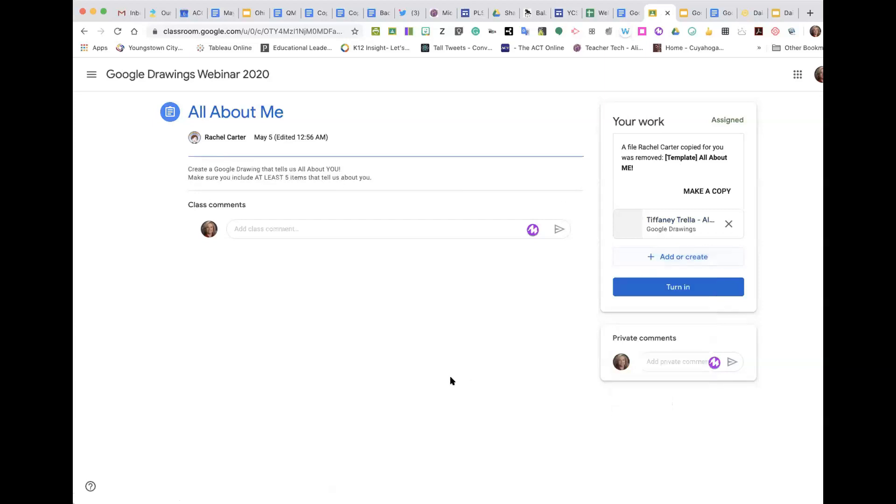
- Turn in the attached drawing for the All About Me assignment and dismiss the new transcription languages notice
click(696, 288)
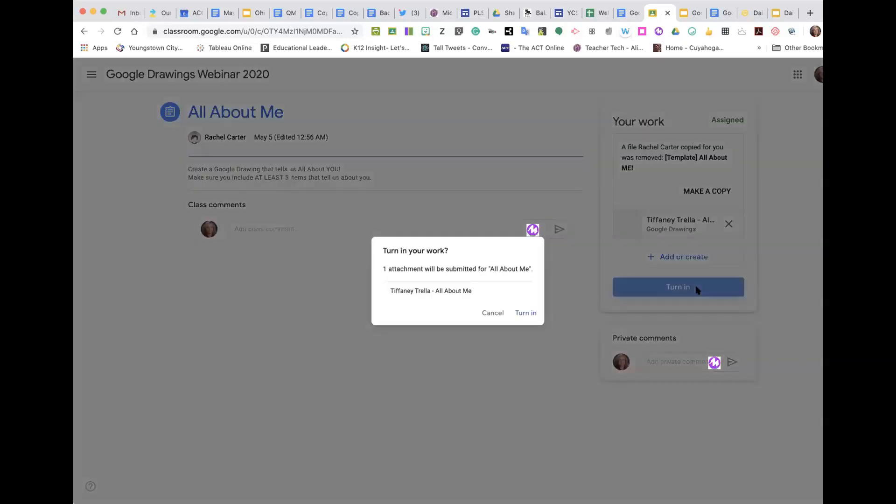
click(531, 331)
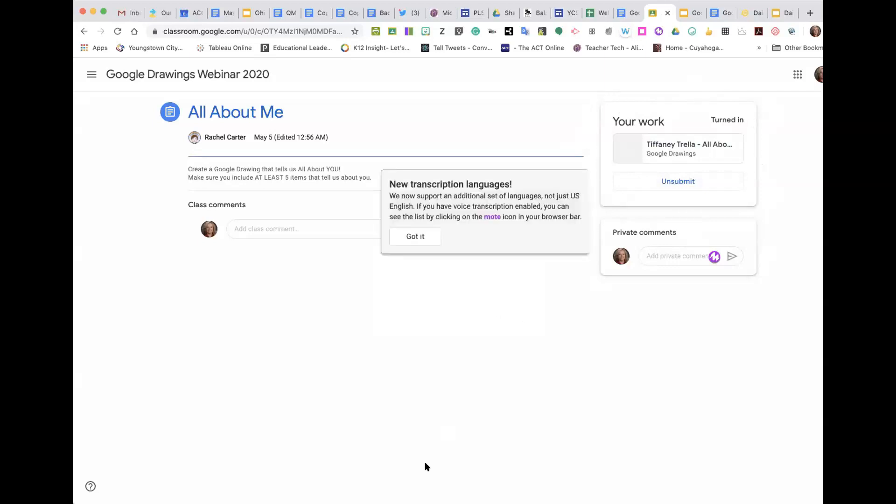
click(414, 237)
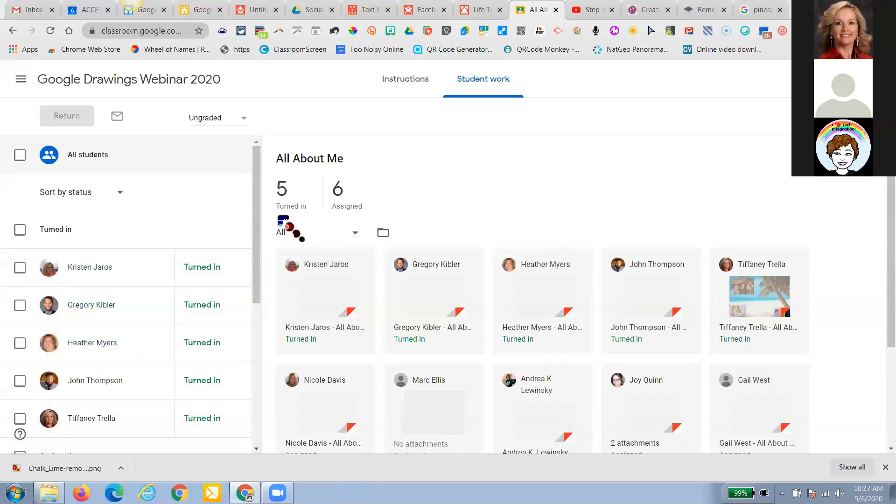
- Switch back to Google Drive and browse the recent files down to the comic strip templates
mouse_move(255, 233)
mouse_down()
mouse_move(256, 295)
mouse_move(225, 389)
mouse_move(249, 278)
mouse_move(249, 222)
mouse_up()
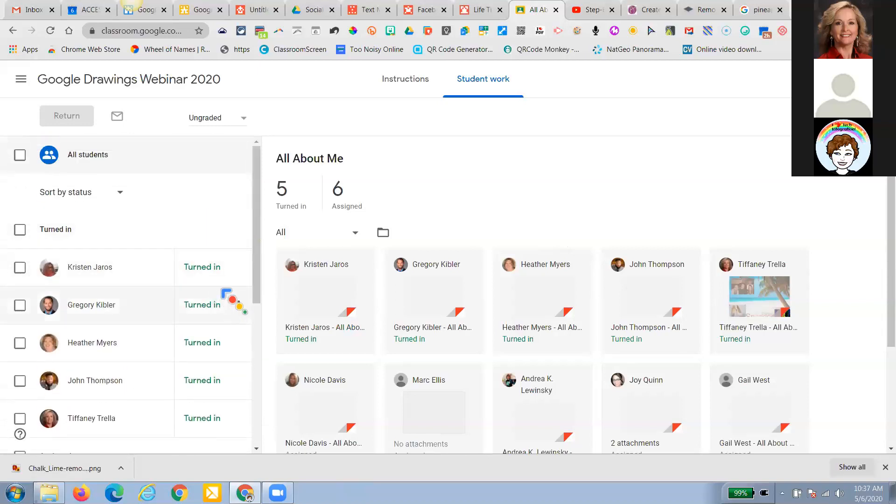
click(312, 9)
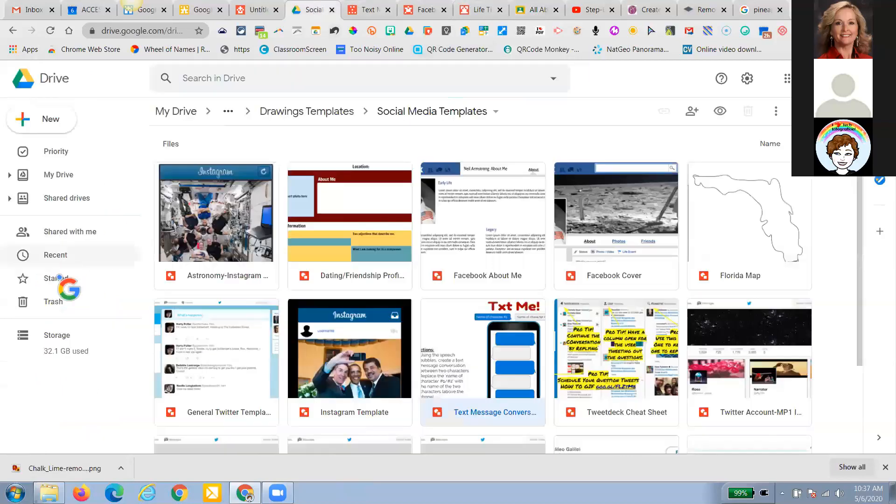
click(69, 261)
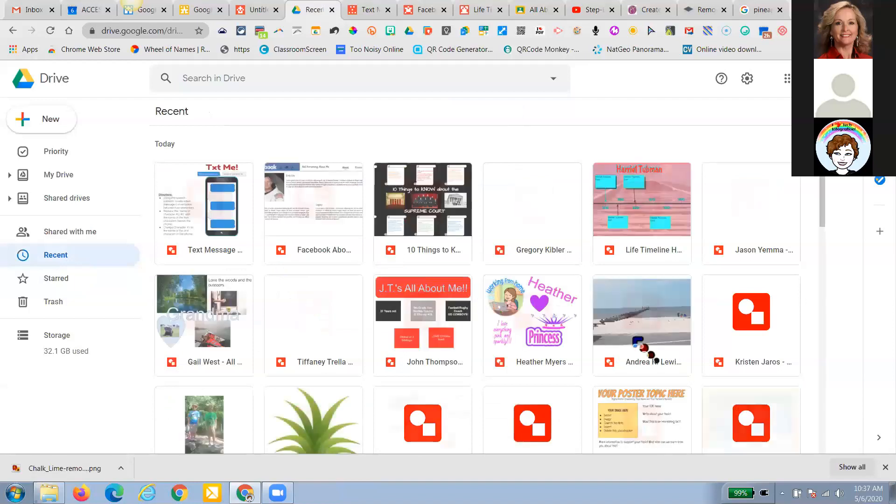
scroll(745, 368, down, 3)
scroll(477, 290, down, 1)
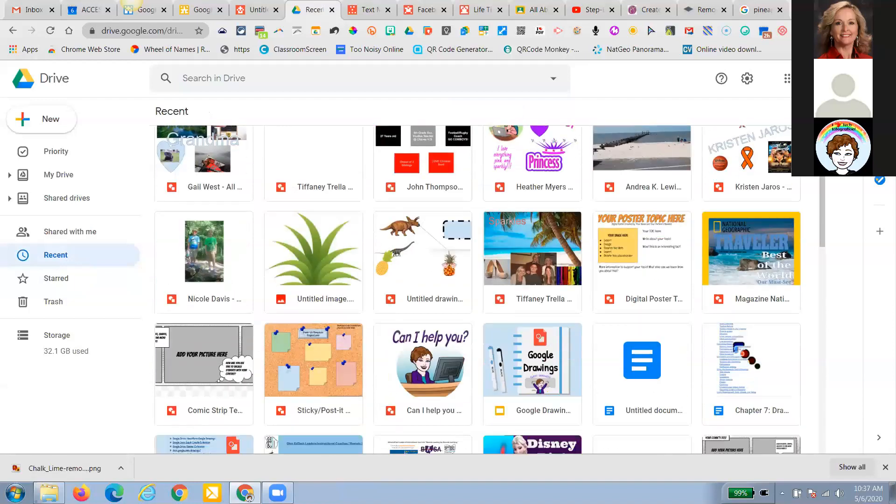
scroll(327, 233, down, 10)
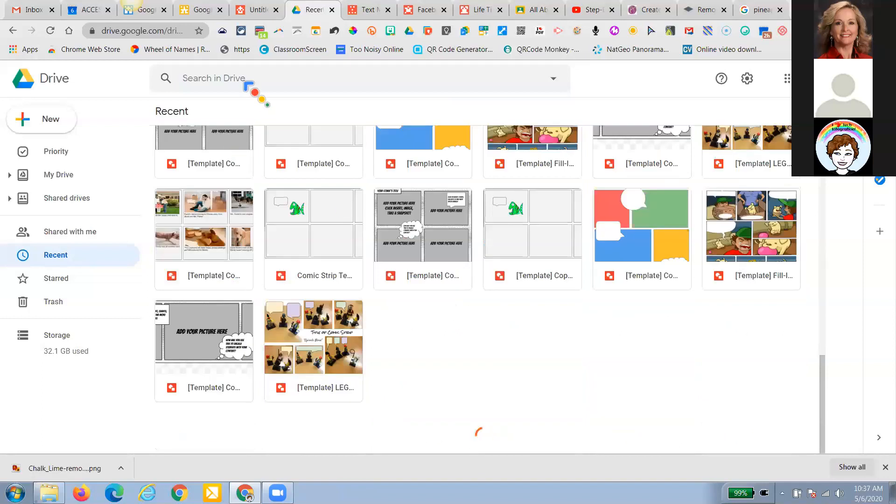
- Look up "elearning" in the Drive search and open the advanced search options
click(248, 83)
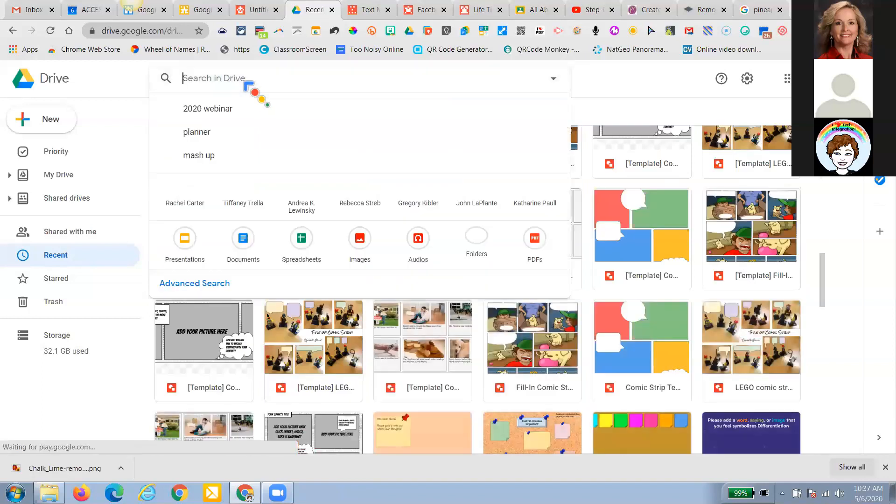
text(elearning)
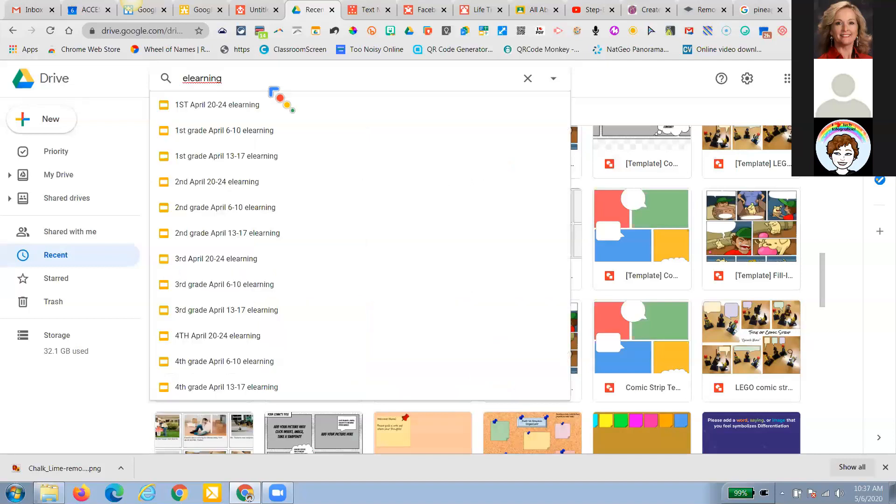
click(555, 80)
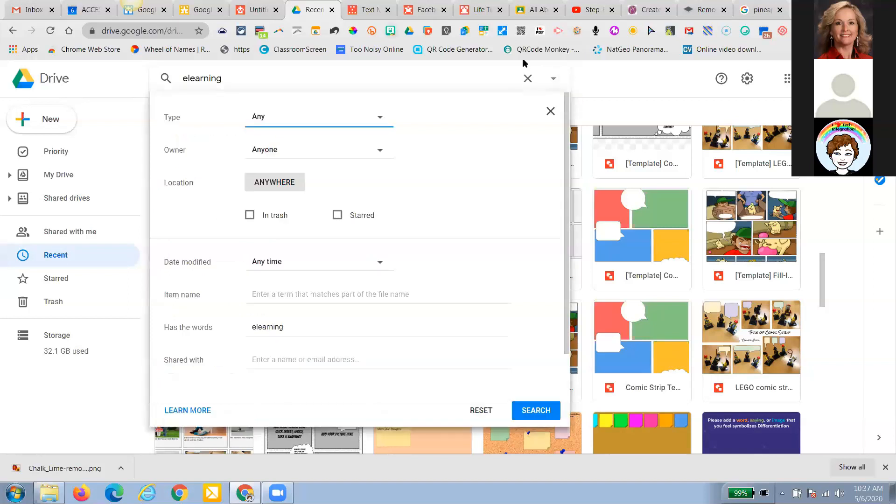
- Switch to the untitled drawing with the dinosaurs and pineapples and close Explore
click(361, 12)
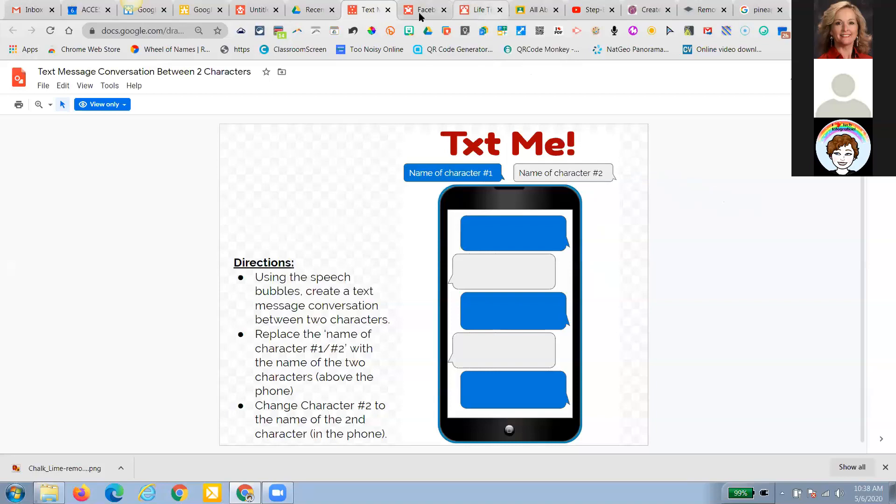
click(256, 13)
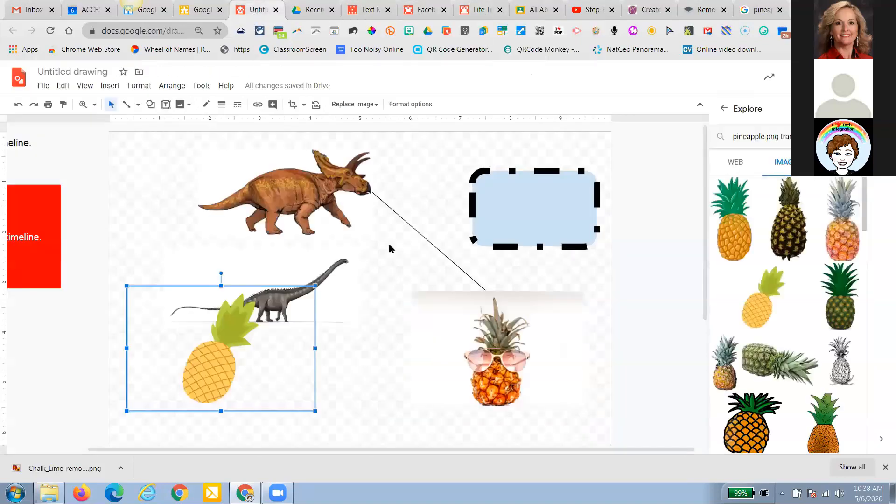
mouse_move(731, 220)
click(854, 108)
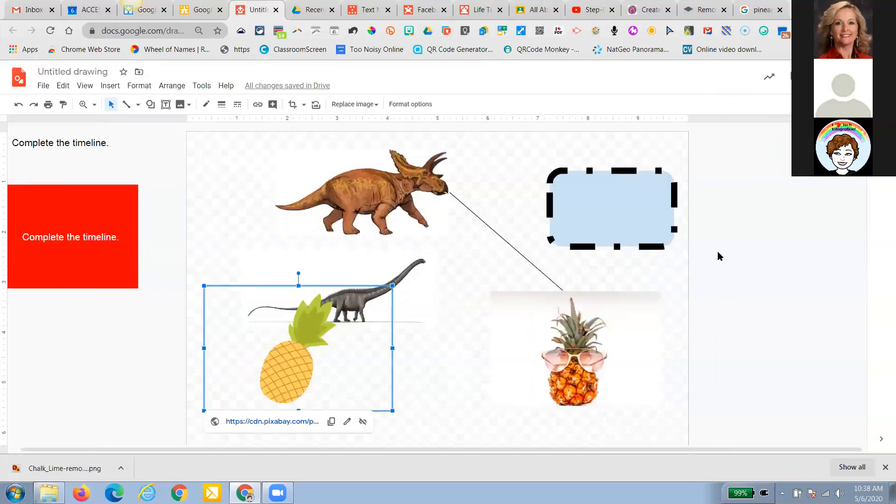
- Duplicate the red "Complete the timeline." box and place the copy outside the canvas on the side opposite the original
click(54, 216)
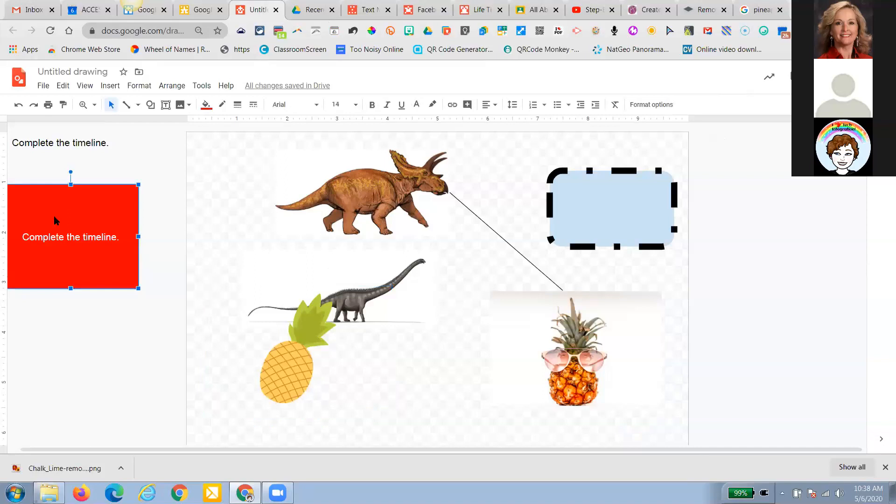
key(ctrl+d)
mouse_move(54, 216)
mouse_down()
mouse_move(439, 239)
mouse_move(762, 169)
mouse_up()
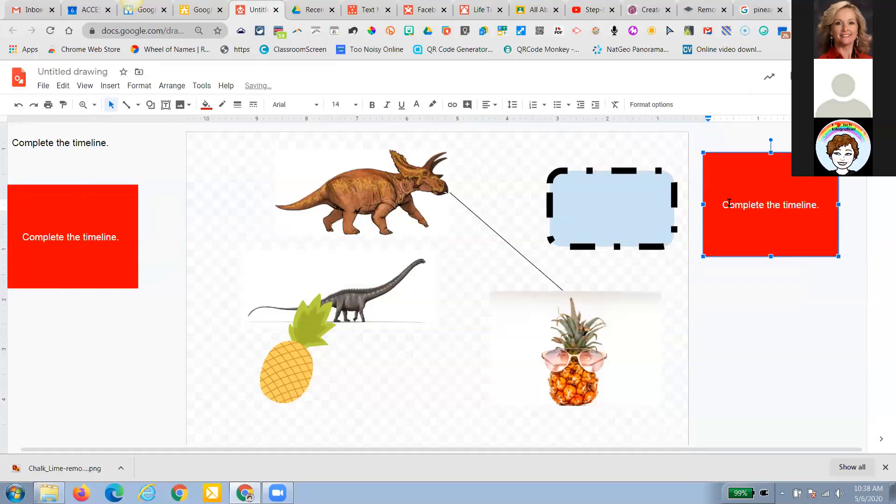
- Replace the text in the copied red box with "Make sure to SUBMIT in Google Classroom."
drag(755, 203, 821, 207)
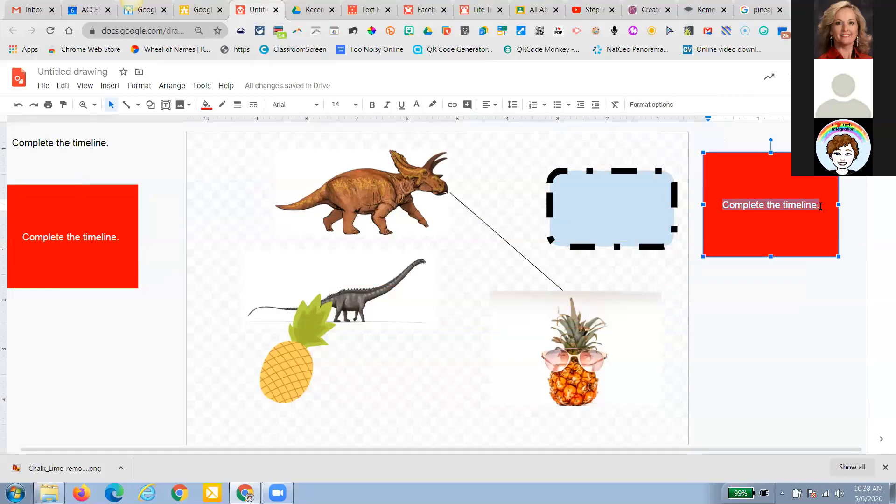
text(Make sure to S)
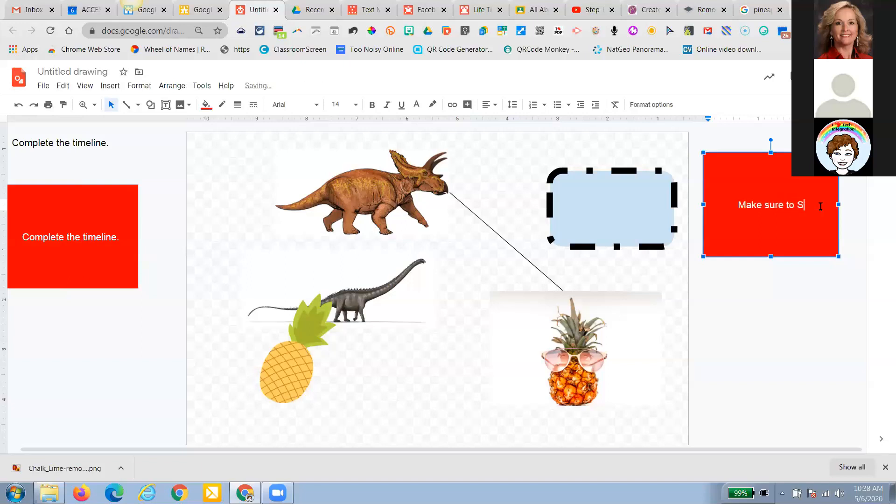
text(UBMIT in)
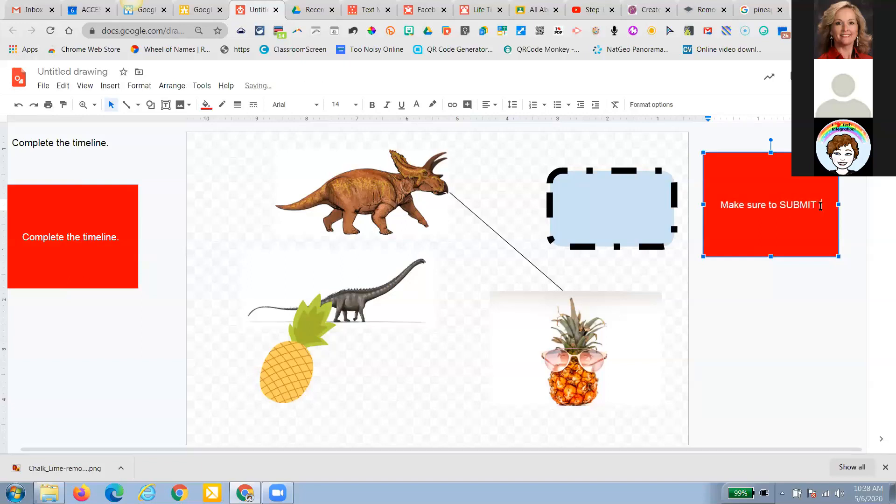
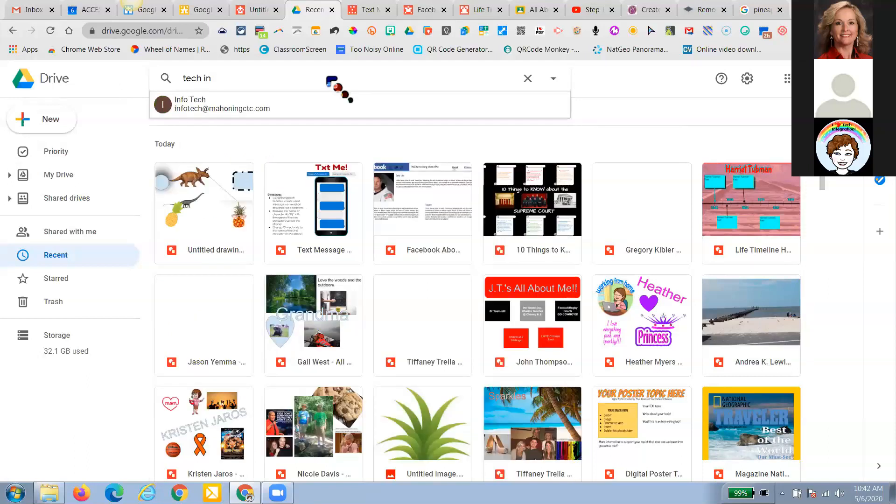
- Set up an advanced Drive search for "tech in the yo" with the owner limited to a specific person, entering the colleague's name
text(the yo)
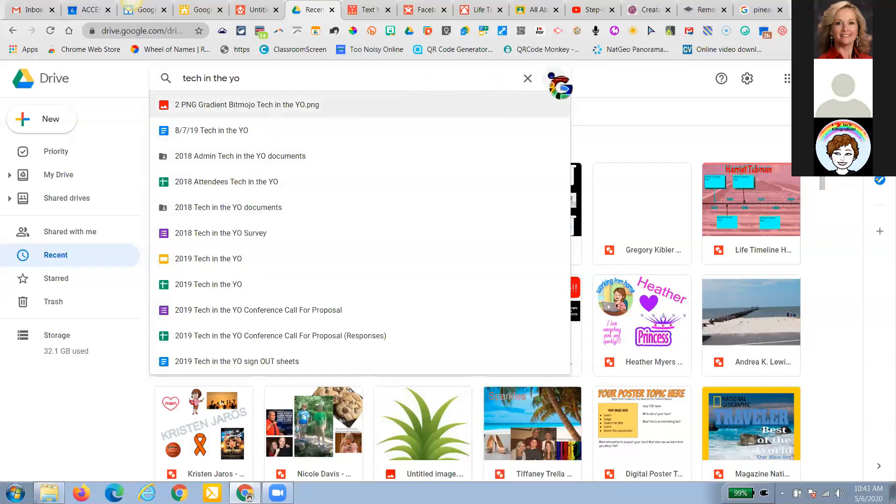
click(553, 78)
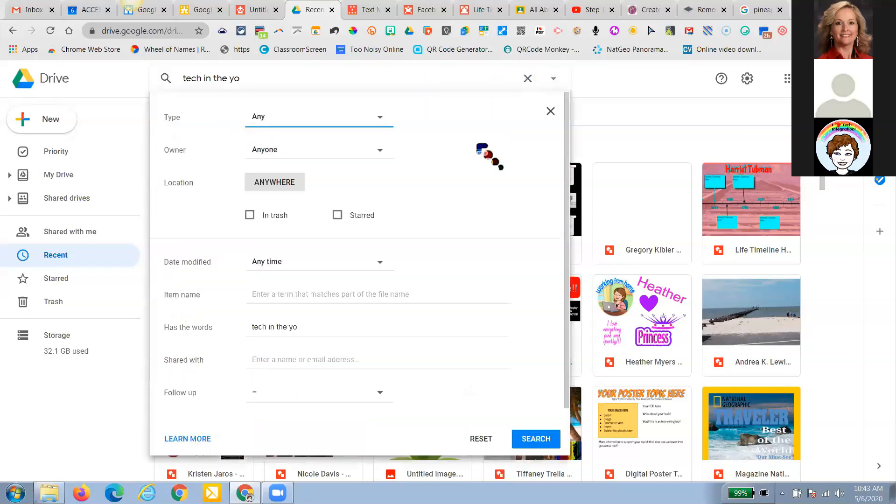
click(379, 152)
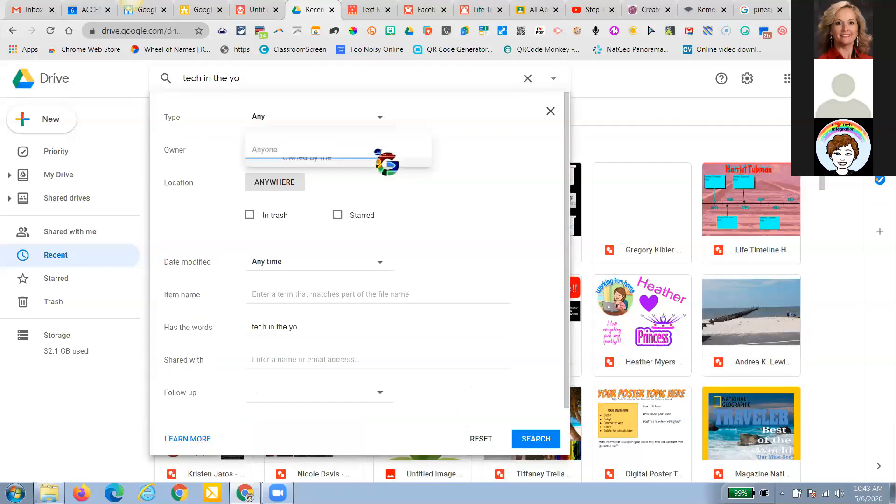
key(Down)
key(Down)
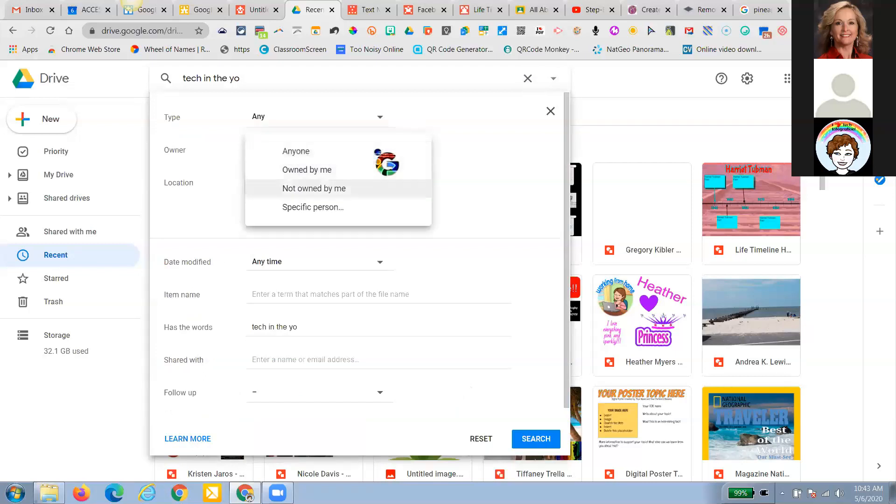
key(Return)
click(379, 152)
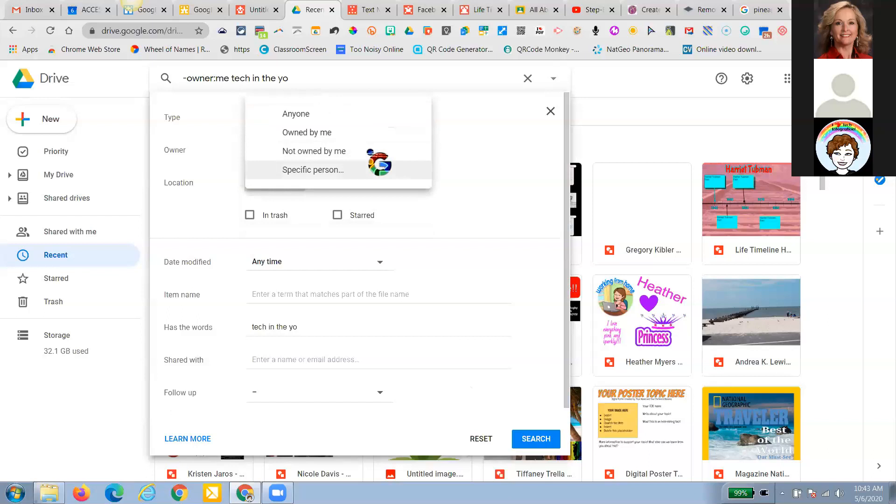
key(Return)
key(Tab)
text(tiff)
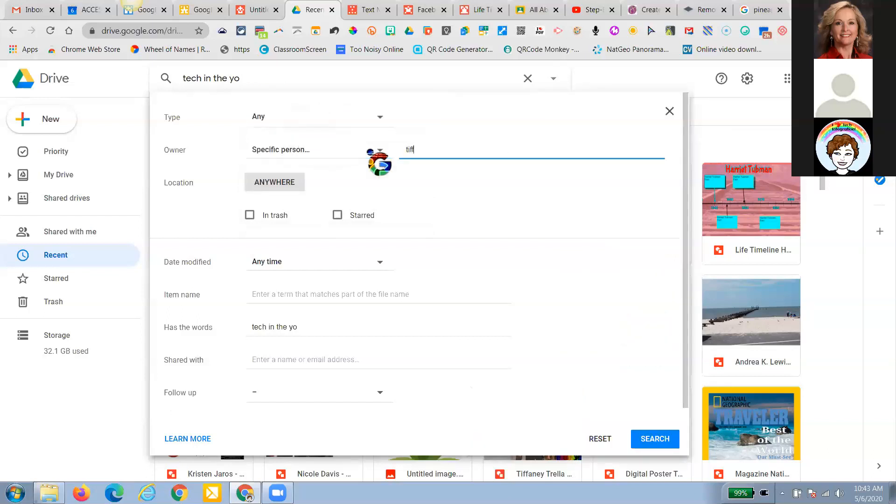
text(aney)
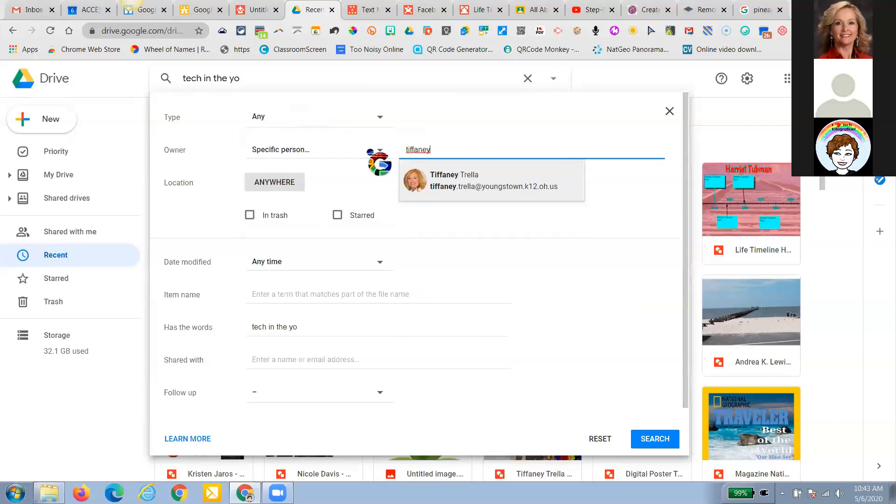
key(Return)
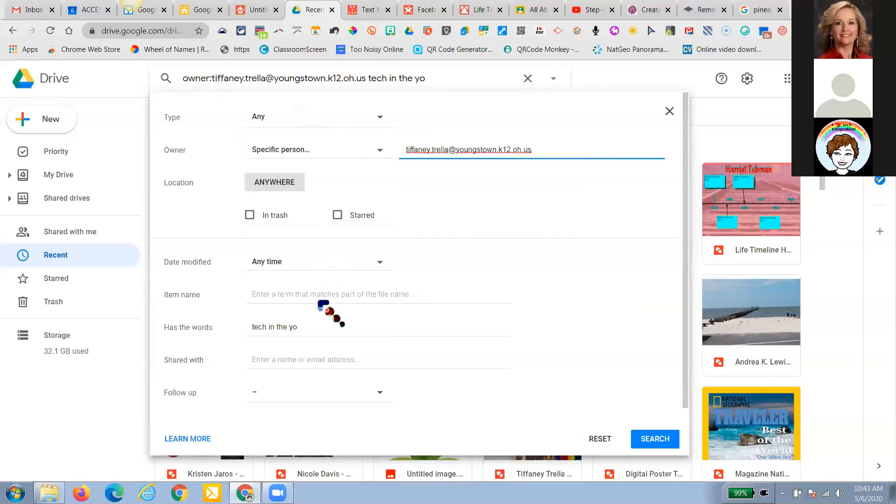
- Limit the search to the Drawings file type and open the Bitmojo Tech in the YO drawing from the results
click(374, 116)
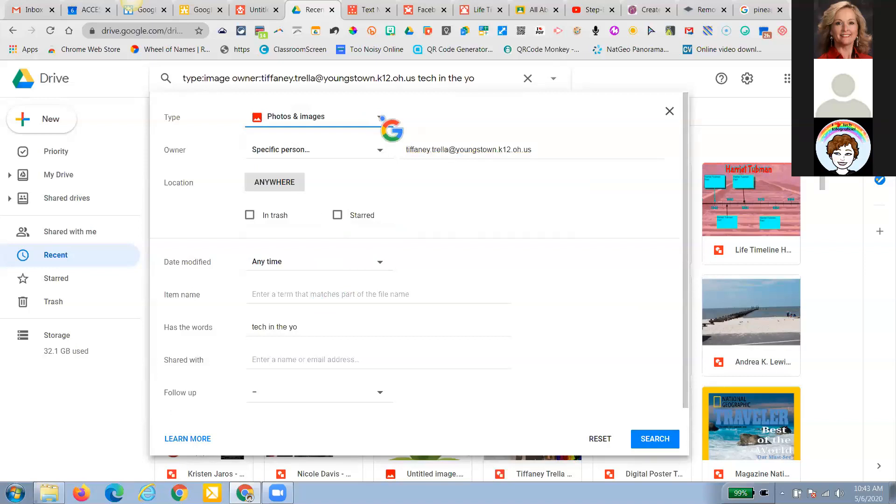
click(381, 118)
click(325, 289)
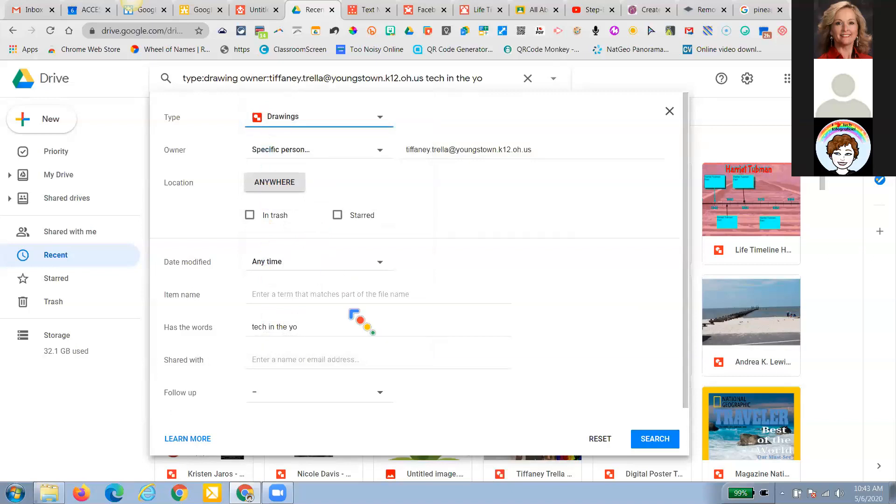
click(656, 439)
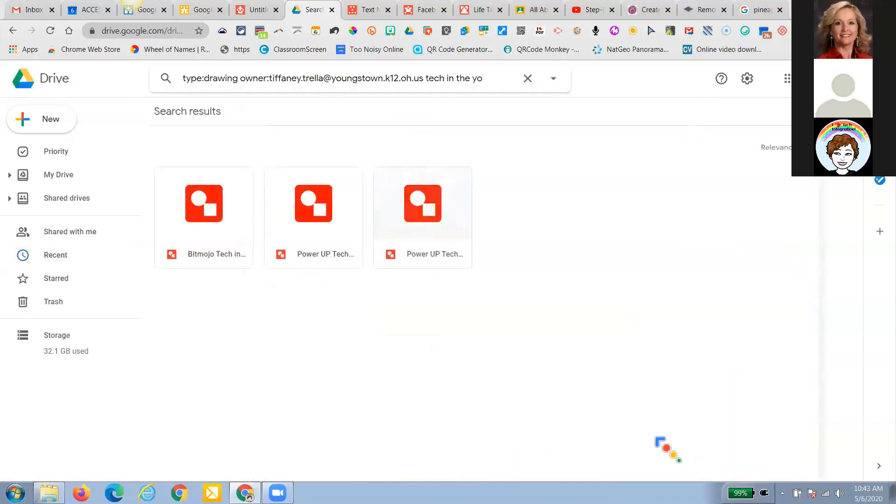
double_click(212, 205)
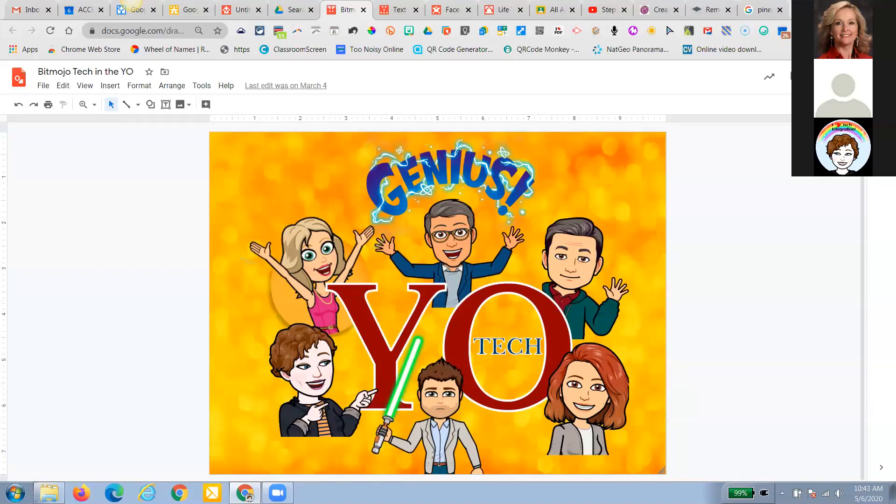
- Try moving the curly-haired avatar off the Y and the small red patch off the O, undoing each move
drag(306, 396, 261, 407)
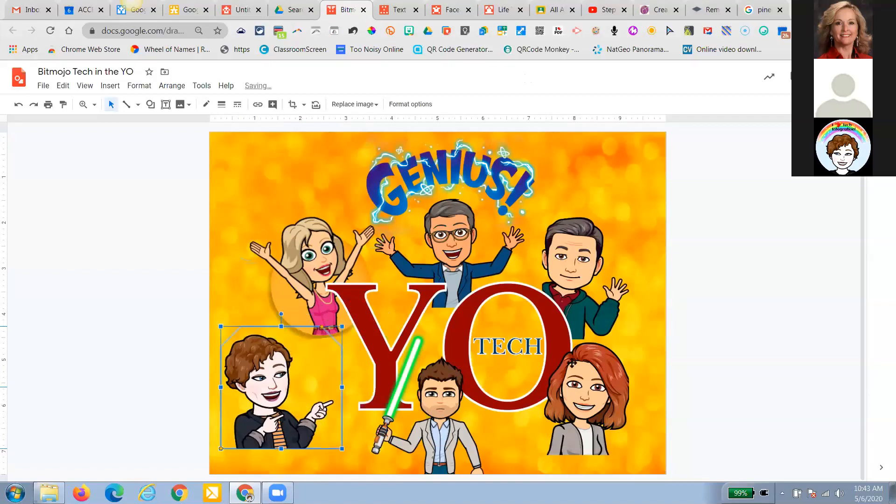
click(19, 104)
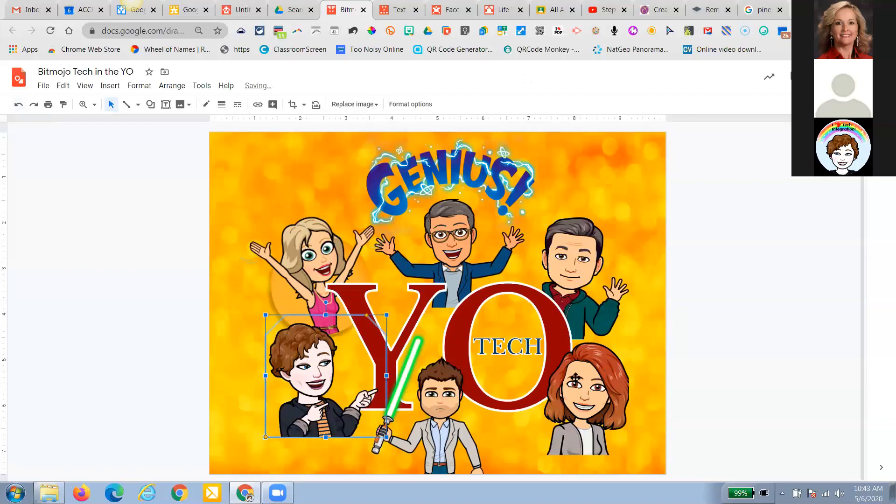
click(558, 357)
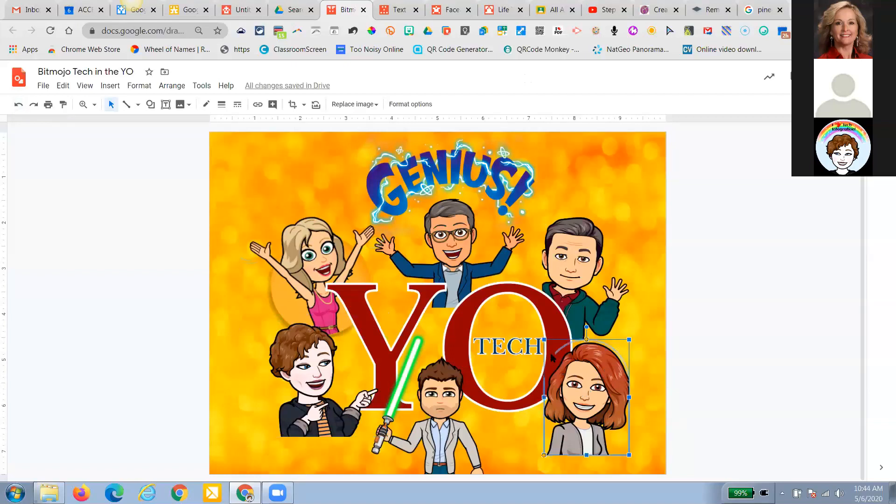
drag(552, 356, 512, 359)
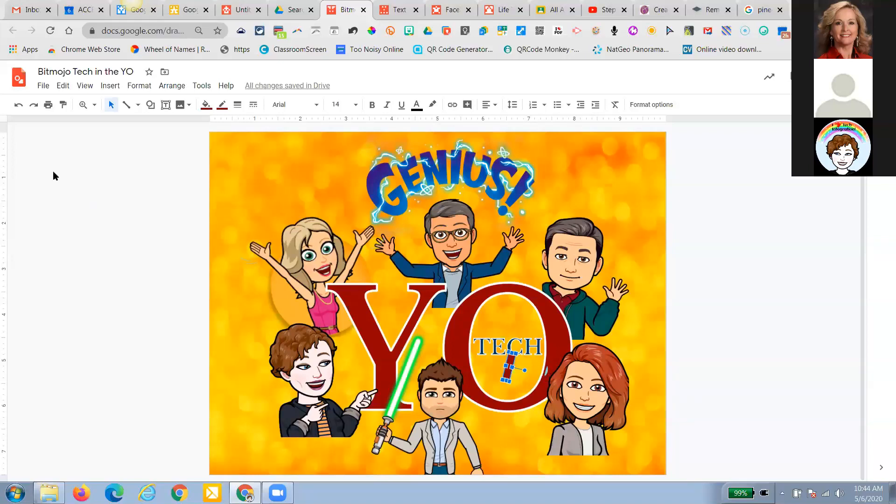
click(19, 105)
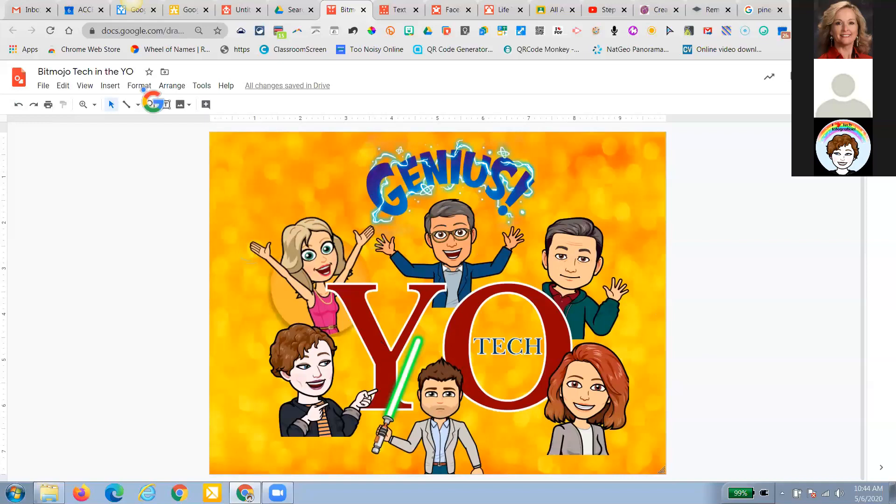
- Switch back to the untitled dinosaur drawing and create a new blank drawing from there
click(230, 10)
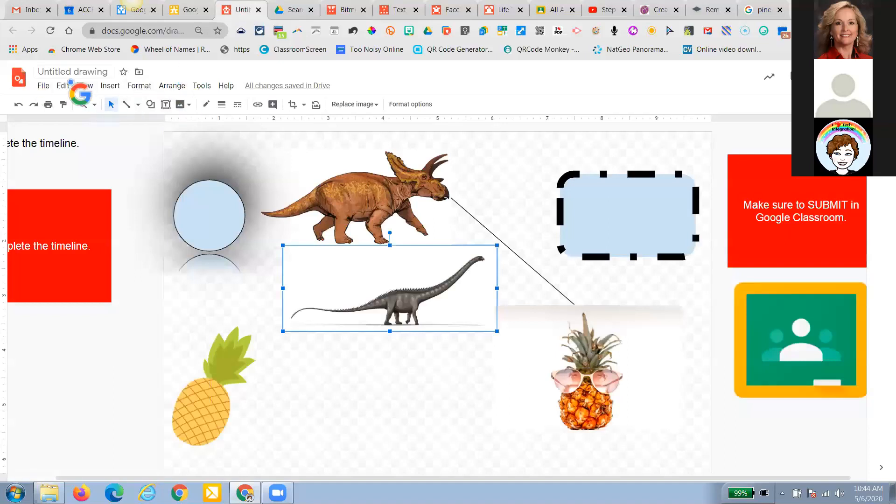
click(487, 35)
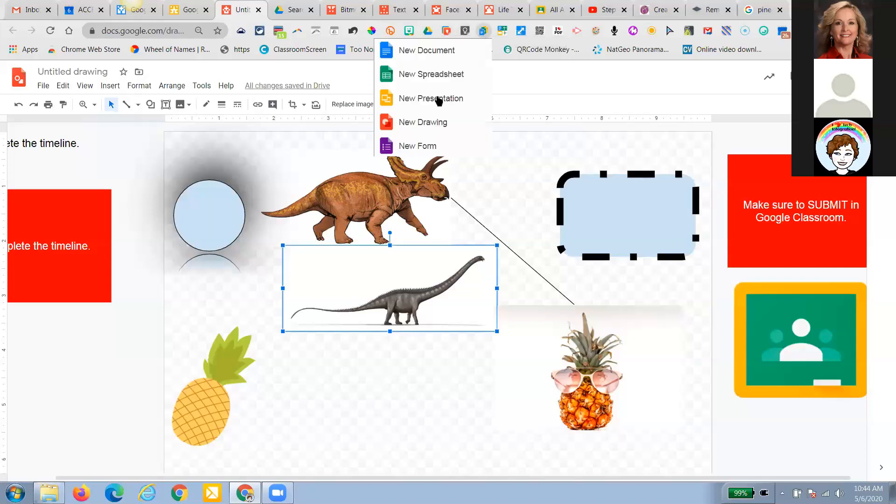
click(432, 122)
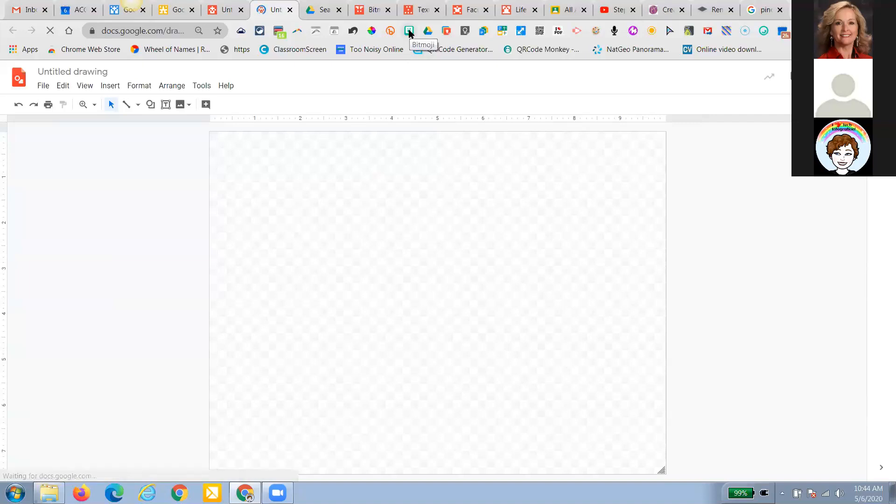
- Open the Bitmoji extension, search it for "water" and "water box", and clear the search
click(409, 32)
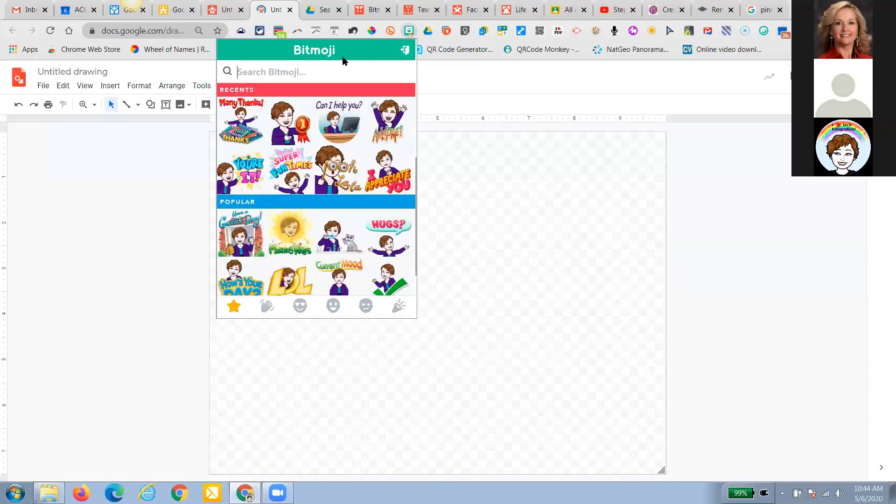
text(water)
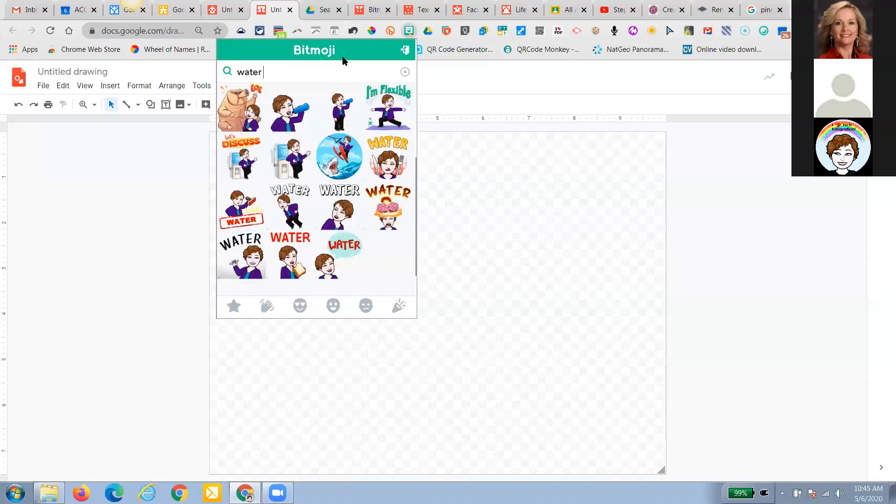
text( box)
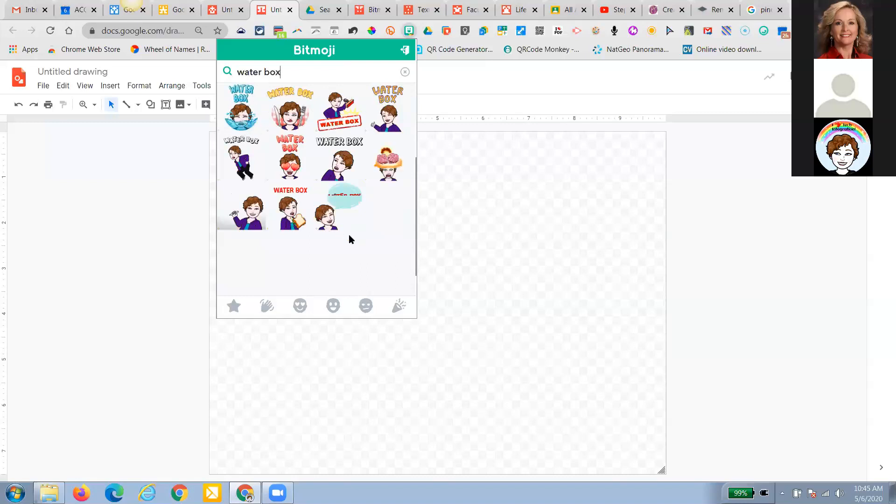
drag(282, 73, 238, 73)
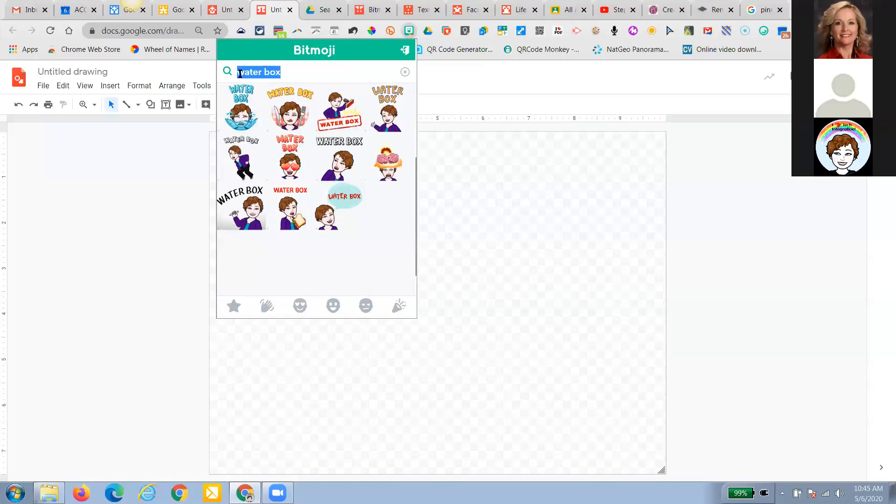
key(BackSpace)
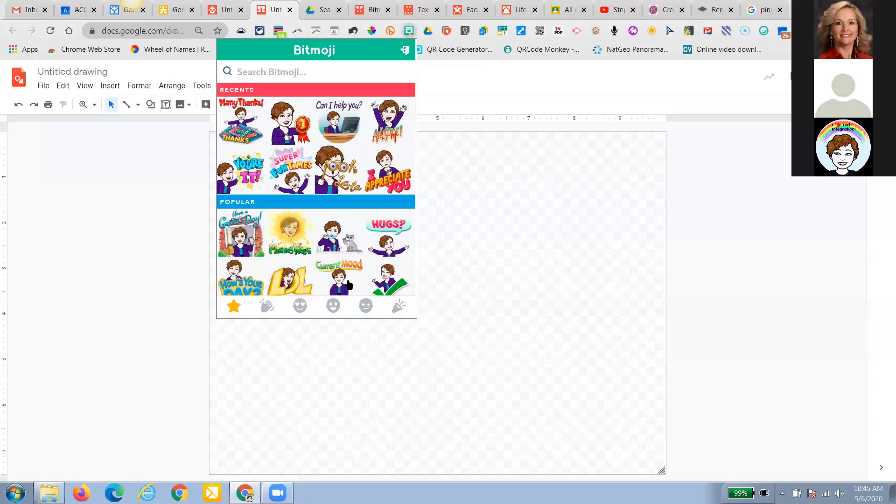
- Insert the popular Bitmoji with the green check mark into the blank drawing and enlarge it near the canvas centre
scroll(352, 294, down, 1)
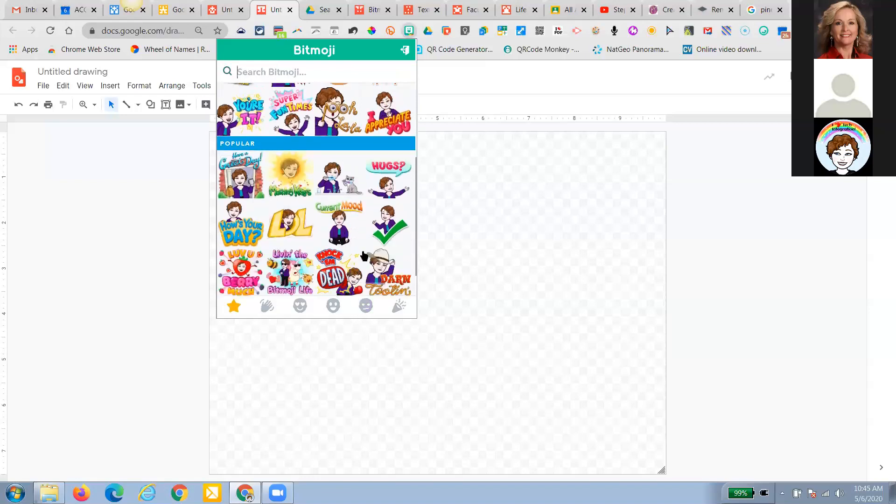
scroll(364, 255, down, 1)
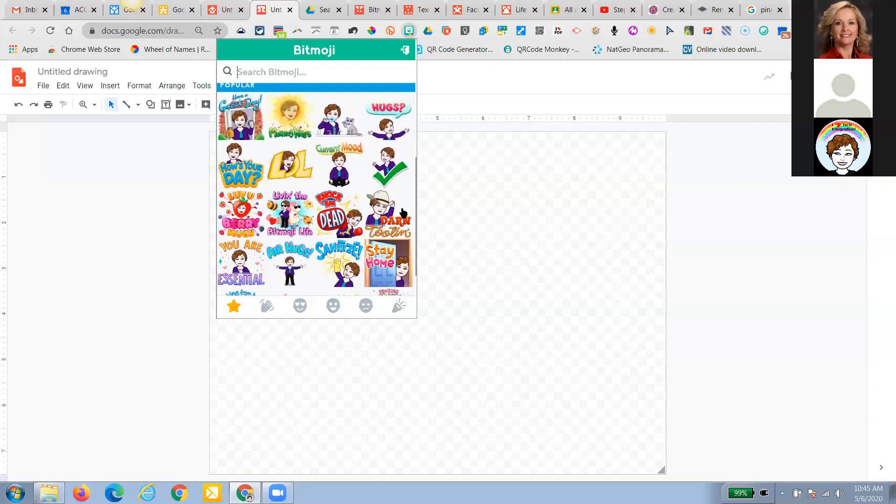
drag(403, 213, 537, 270)
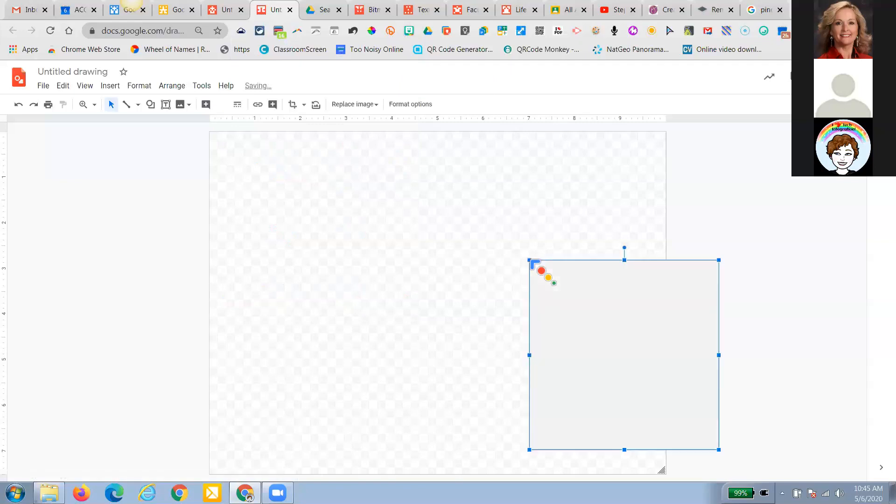
mouse_move(601, 317)
mouse_down()
mouse_move(432, 292)
mouse_move(420, 276)
mouse_move(430, 271)
mouse_up()
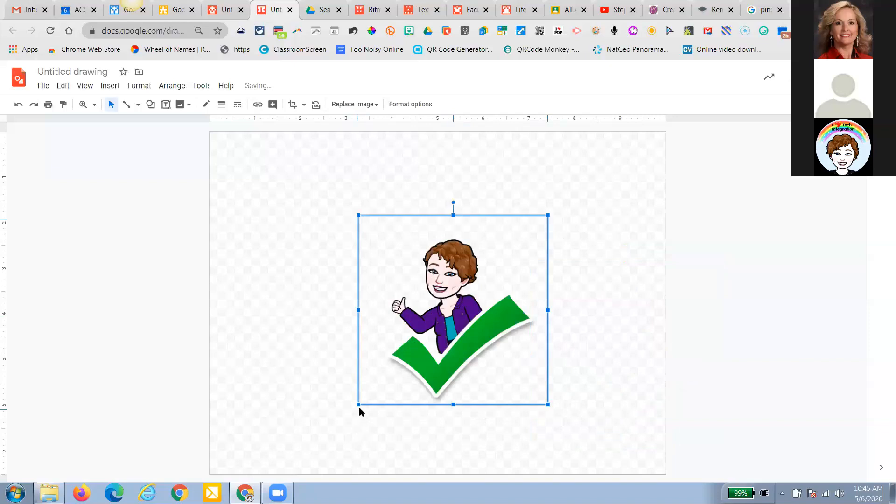
drag(359, 403, 254, 422)
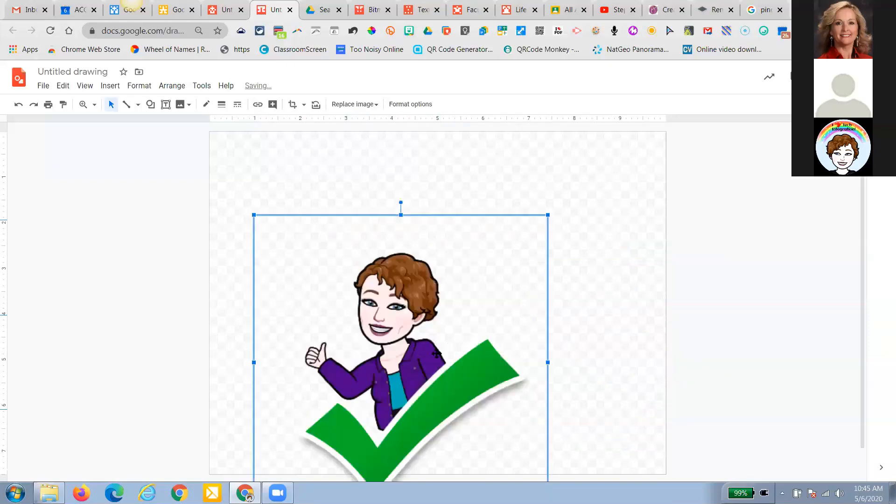
drag(430, 395, 489, 301)
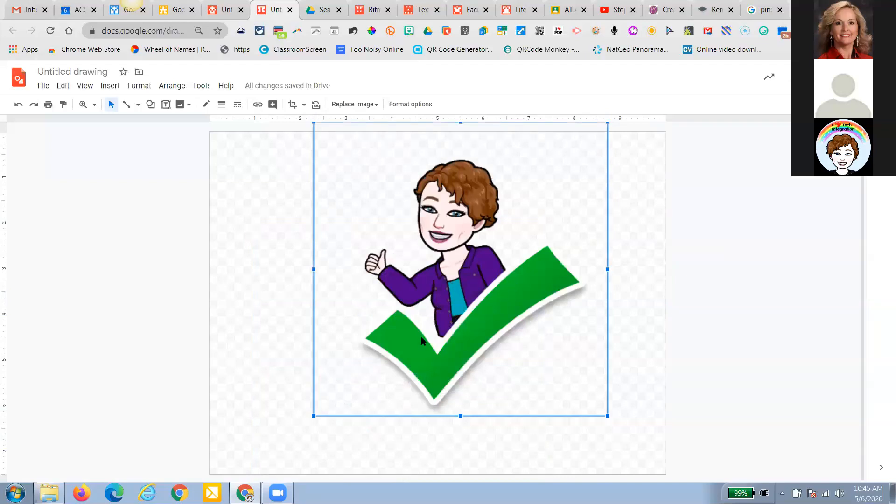
- Crop the check-mark Bitmoji down to the avatar's upper body and move it to the right edge of the canvas
double_click(457, 271)
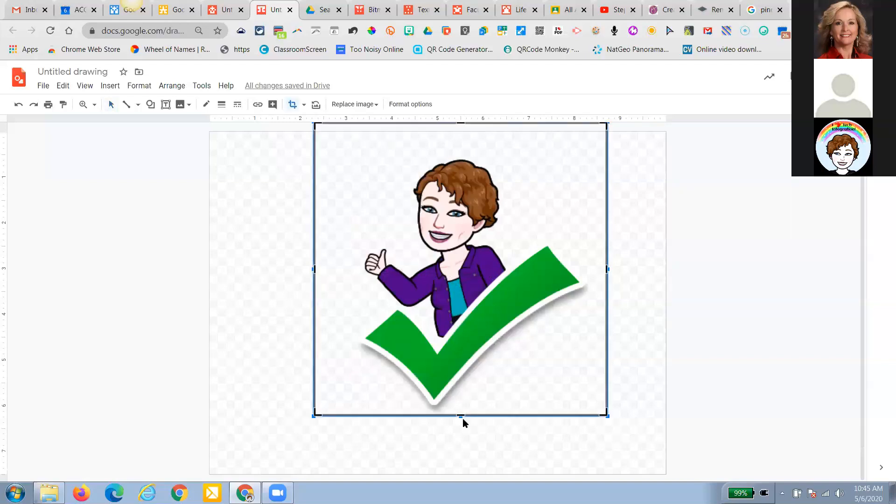
drag(460, 417, 462, 310)
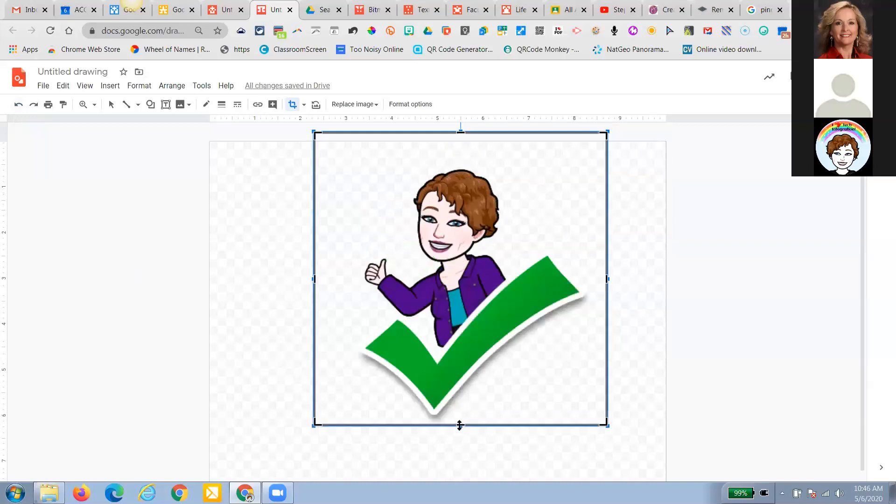
drag(460, 425, 454, 318)
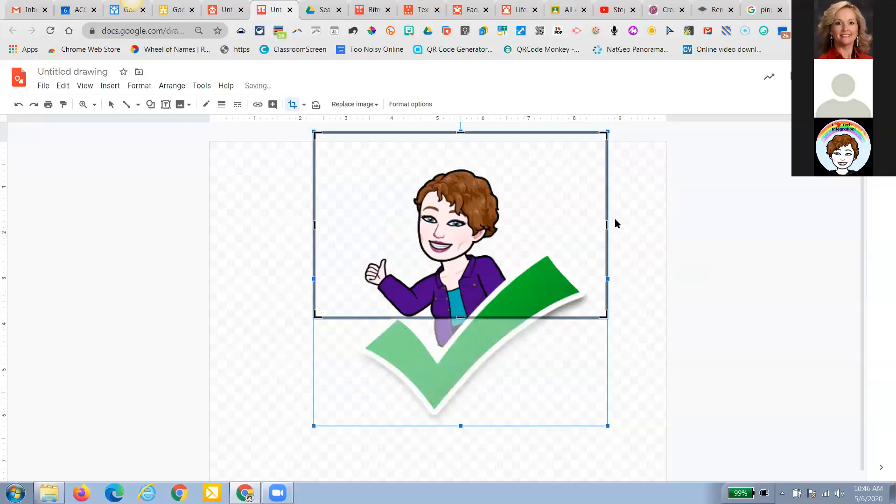
drag(550, 226, 503, 232)
key(Return)
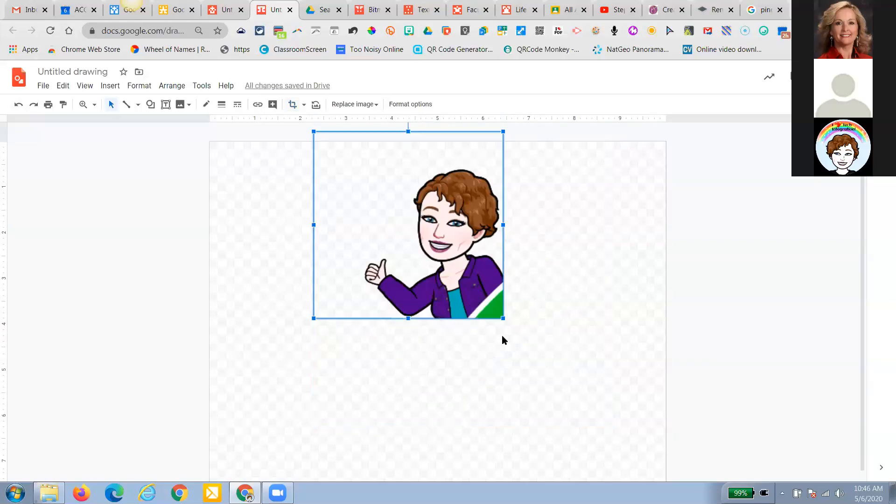
drag(448, 270, 601, 283)
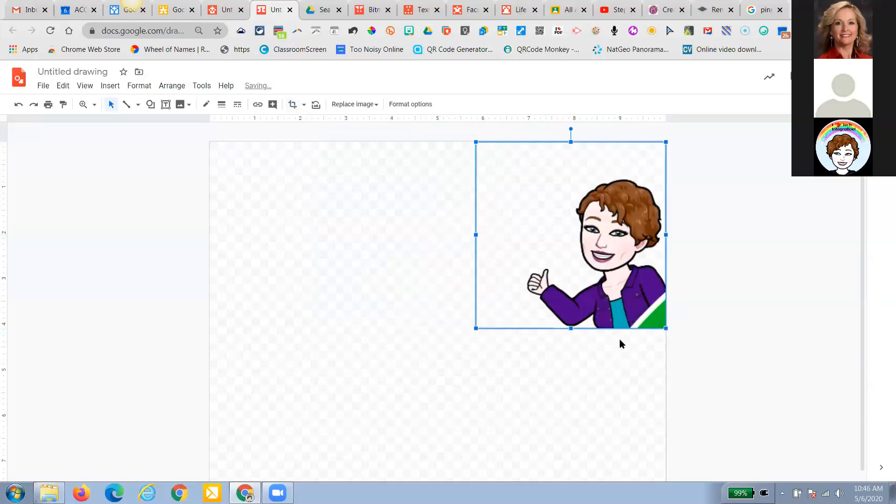
- Sample the purple of the avatar's jacket with the ColorPick Eyedropper to get hex 480B8C
click(374, 32)
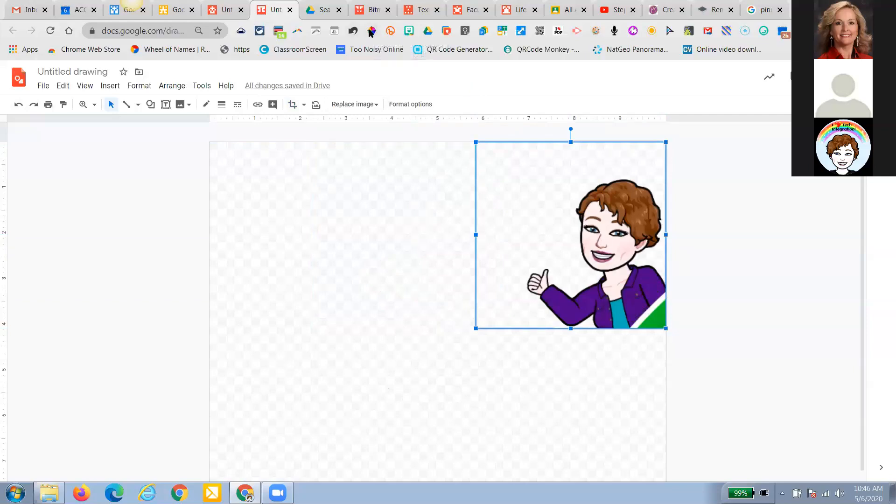
click(650, 283)
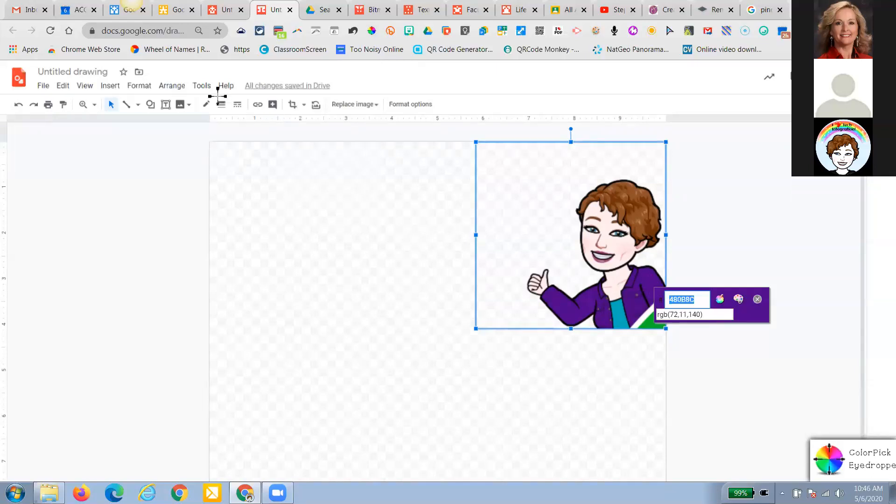
key(Escape)
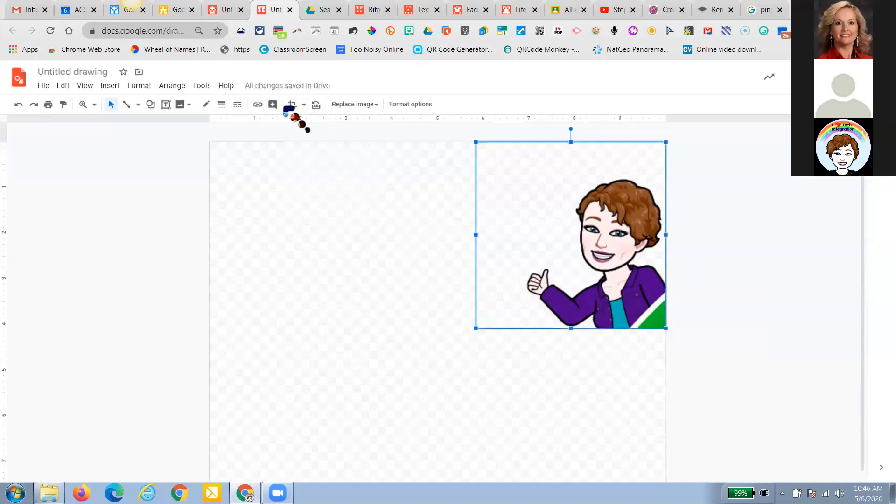
click(150, 104)
mouse_move(200, 123)
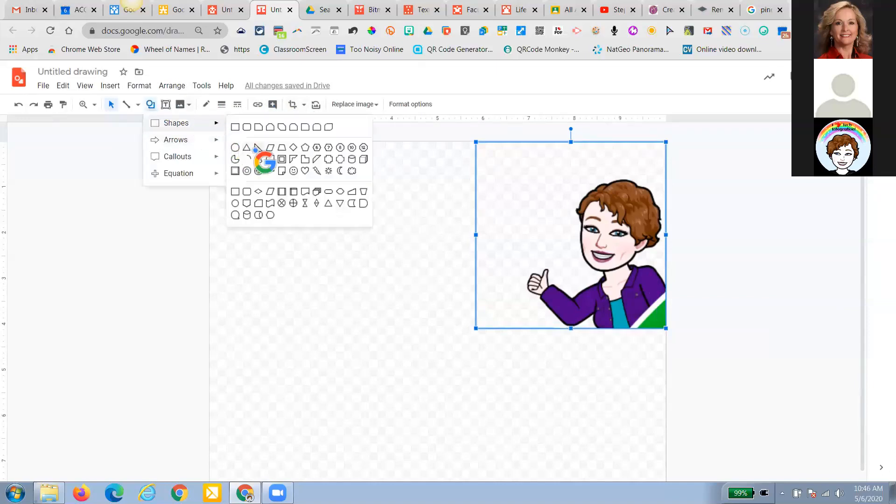
click(253, 149)
drag(663, 287, 681, 338)
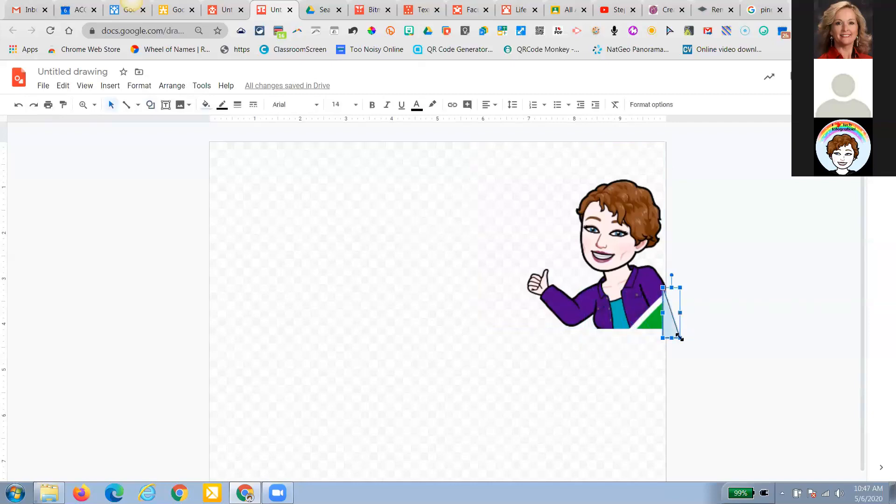
key(Delete)
- Draw a wide rectangle below the avatar and rotate it diagonally so it covers the leftover green piece of the check mark
click(151, 106)
mouse_move(173, 124)
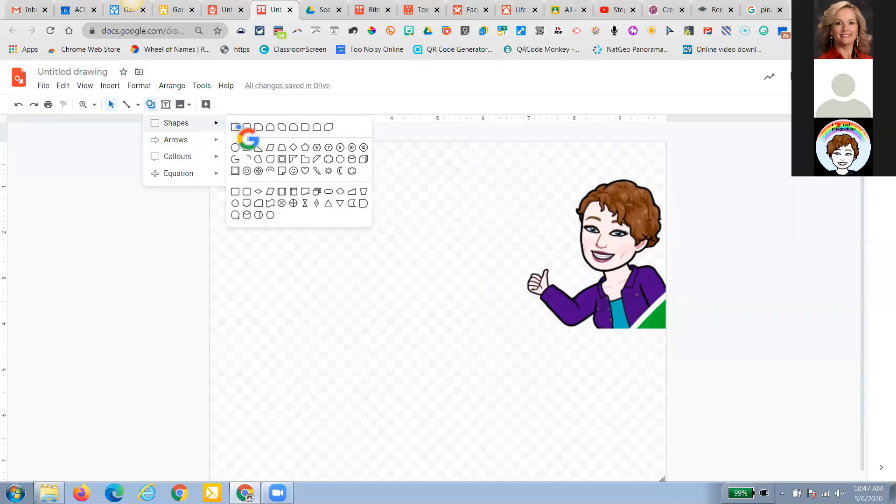
click(244, 140)
drag(507, 328, 680, 387)
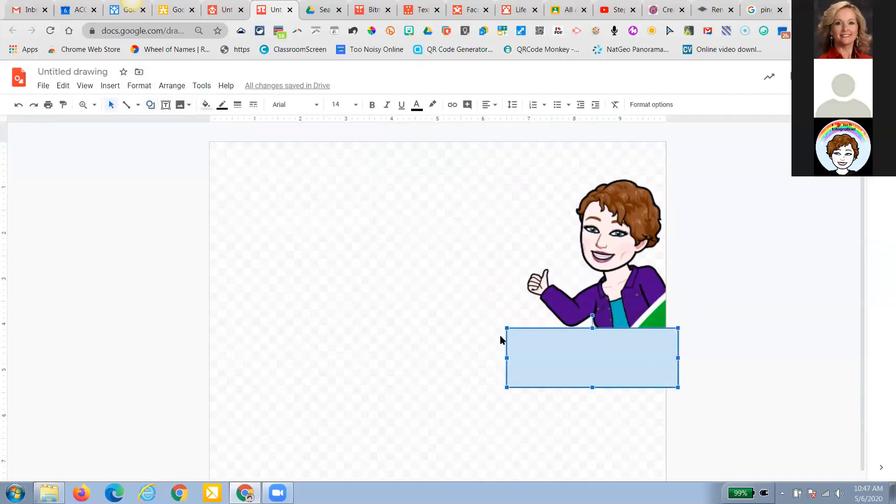
drag(593, 316, 621, 347)
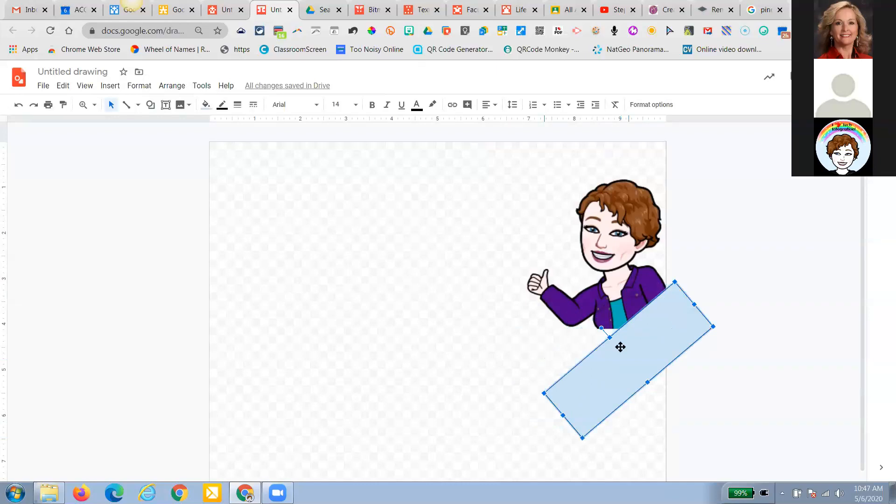
- Fill the rotated rectangle with the custom colour #480B8C and deselect it
click(206, 105)
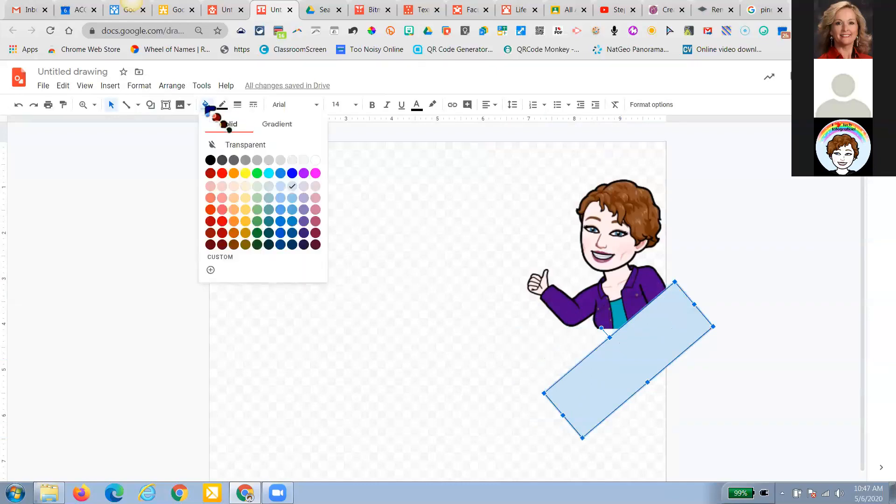
click(210, 269)
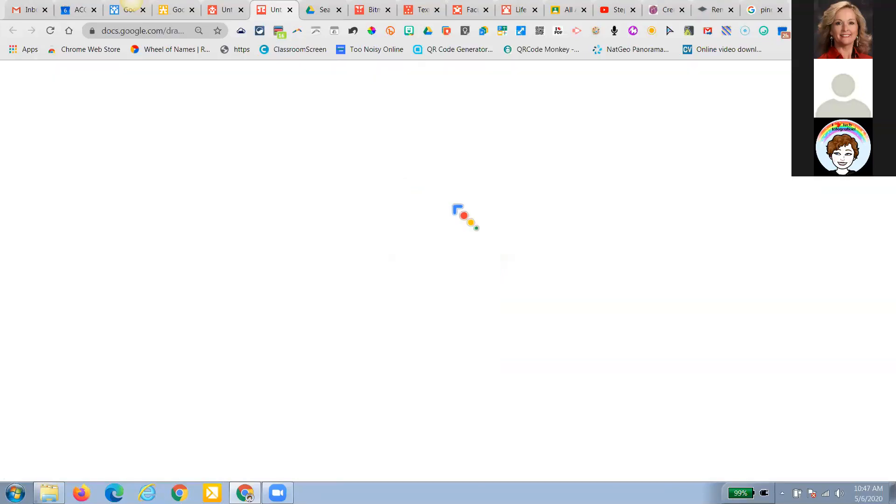
click(130, 9)
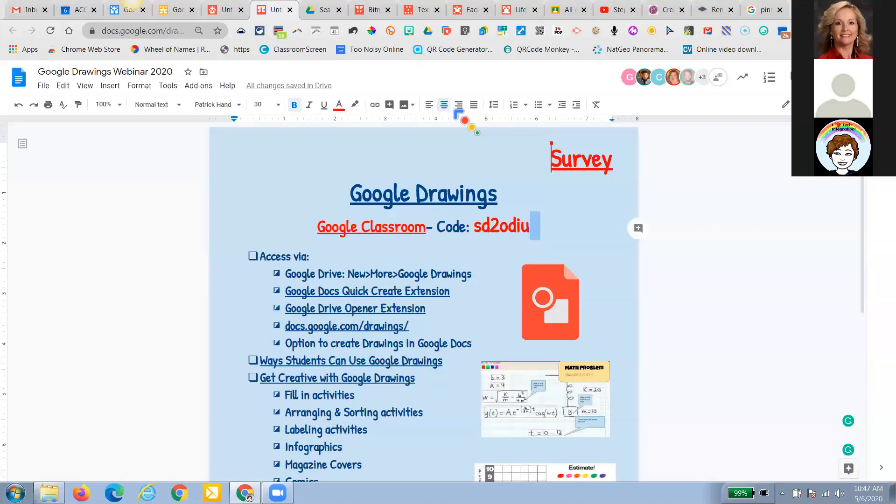
click(222, 17)
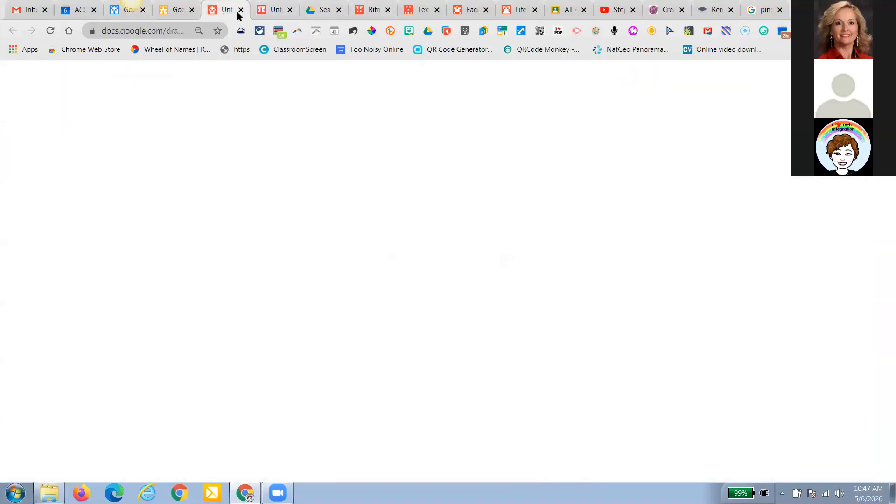
click(262, 14)
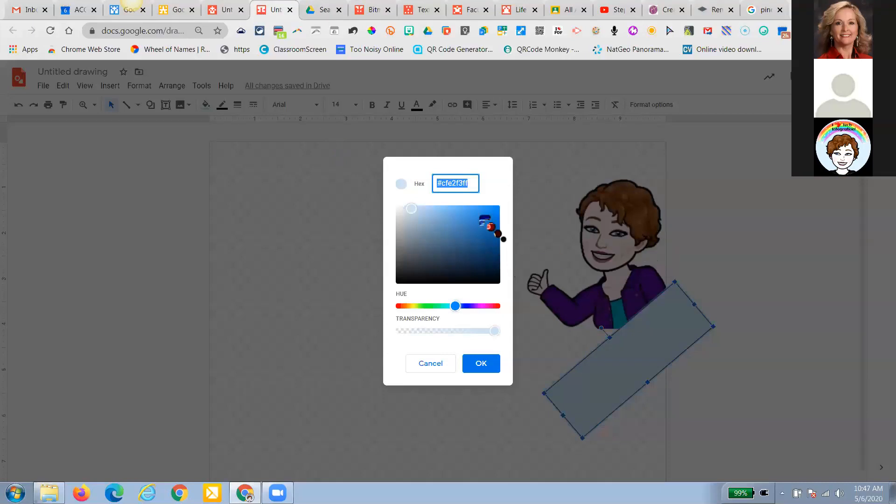
text(#480B8C)
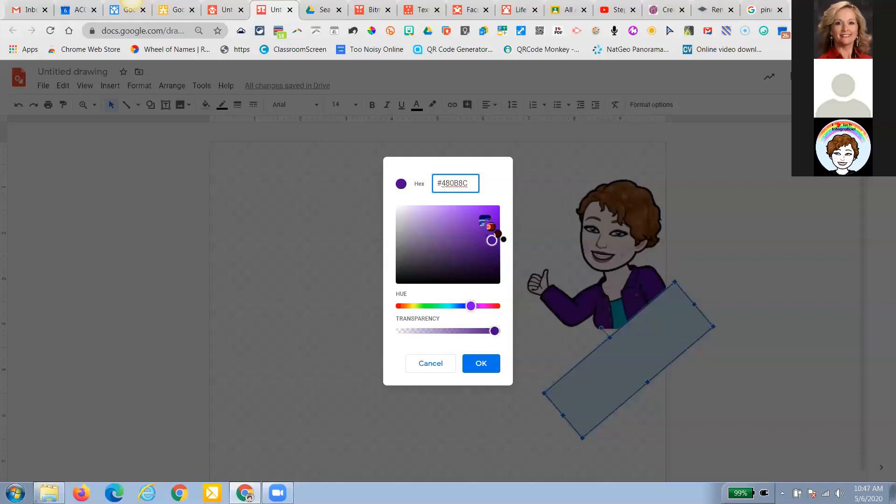
click(474, 363)
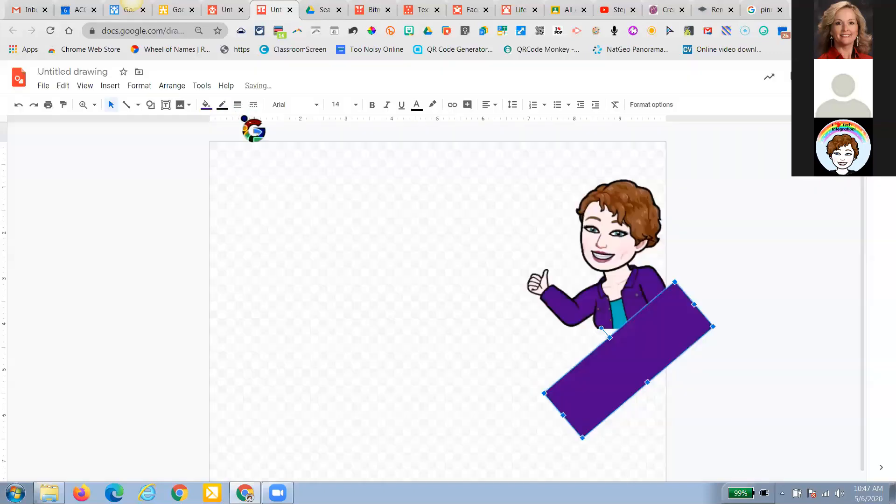
click(803, 255)
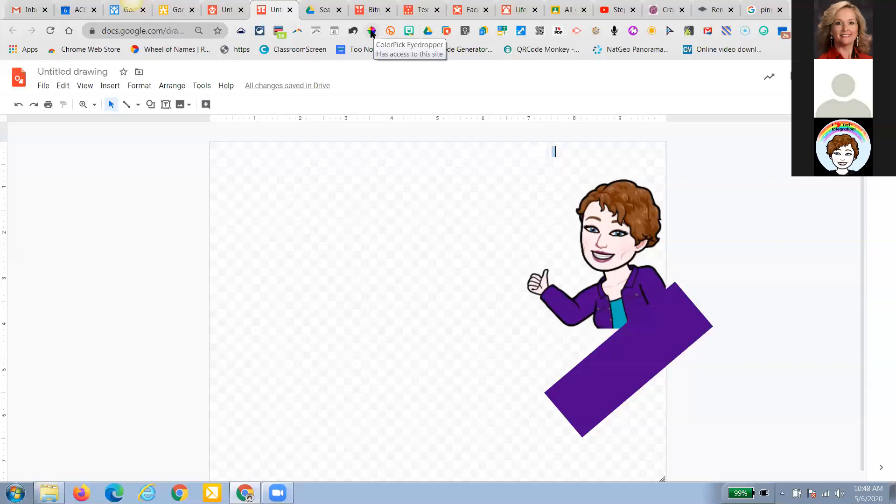
click(371, 31)
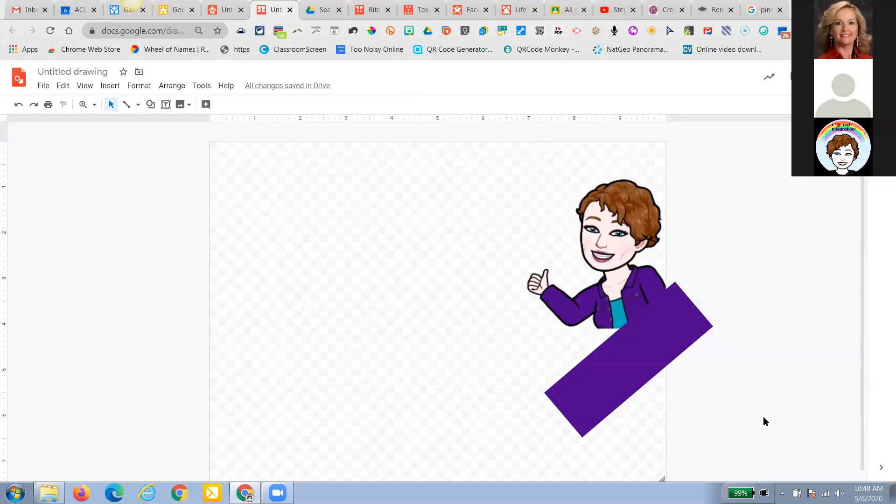
- Insert the popular "Air Hugs!" Bitmoji into the empty left half of the drawing
click(408, 31)
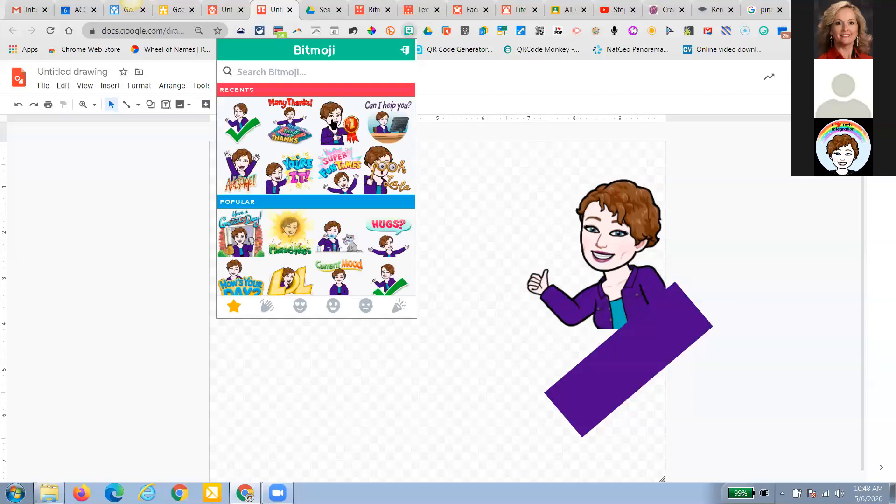
scroll(303, 230, down, 4)
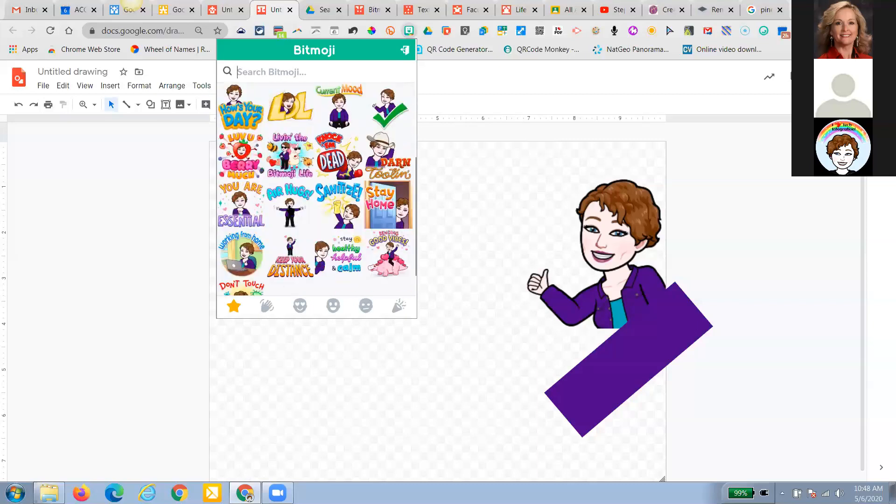
drag(289, 205, 292, 224)
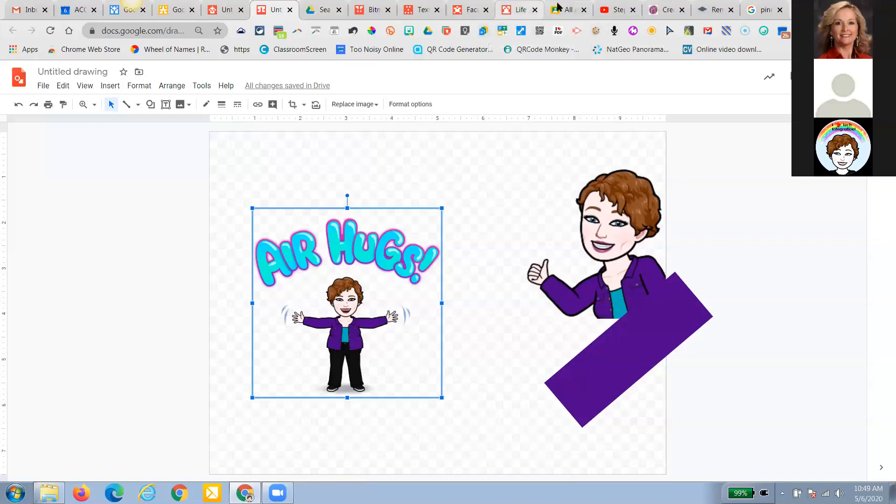
- Switch to Google Drive and replace the existing search with "google classroom header"
click(314, 6)
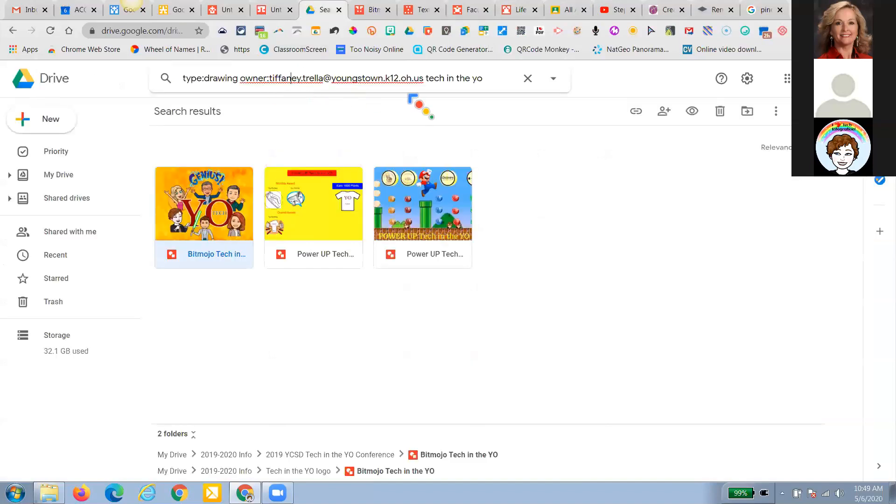
click(527, 79)
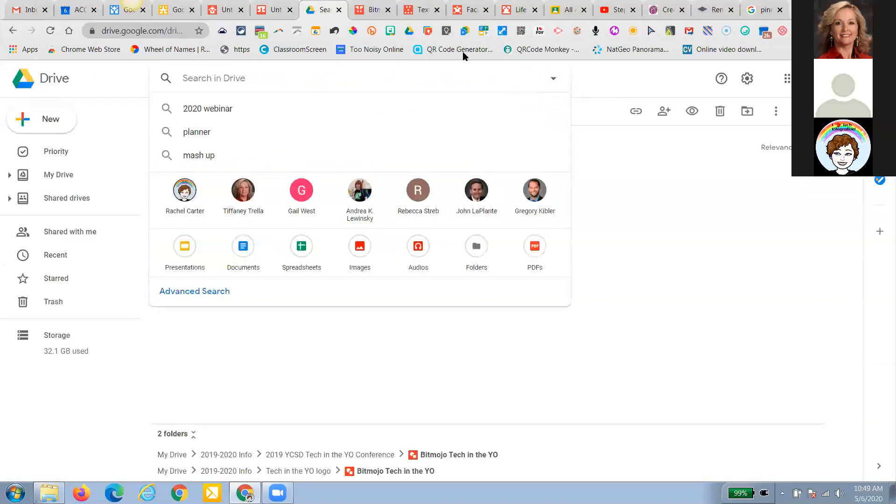
text(google cla)
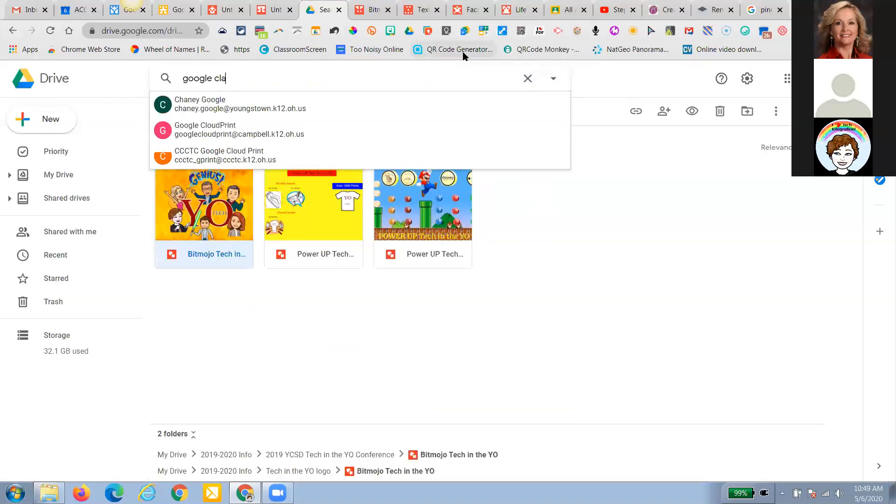
text(ssroom header)
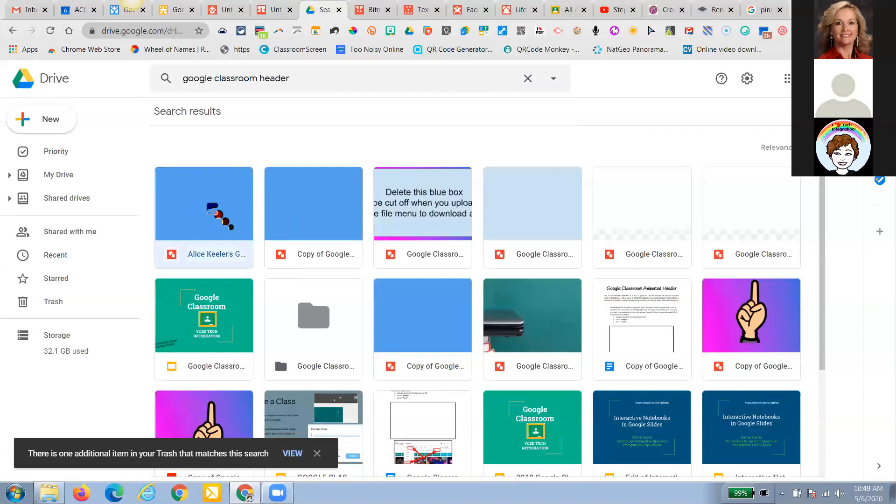
- Open the first Google Classroom Header Template drawing and display its page setup in pixels
double_click(209, 206)
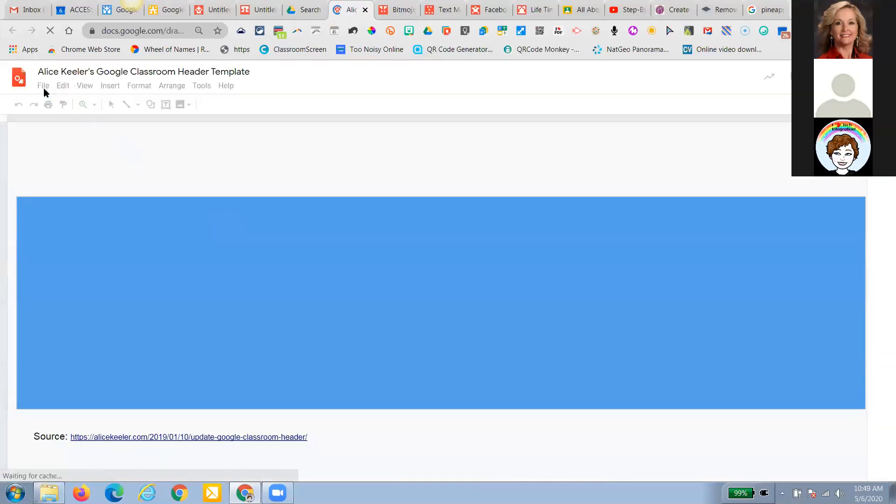
click(44, 87)
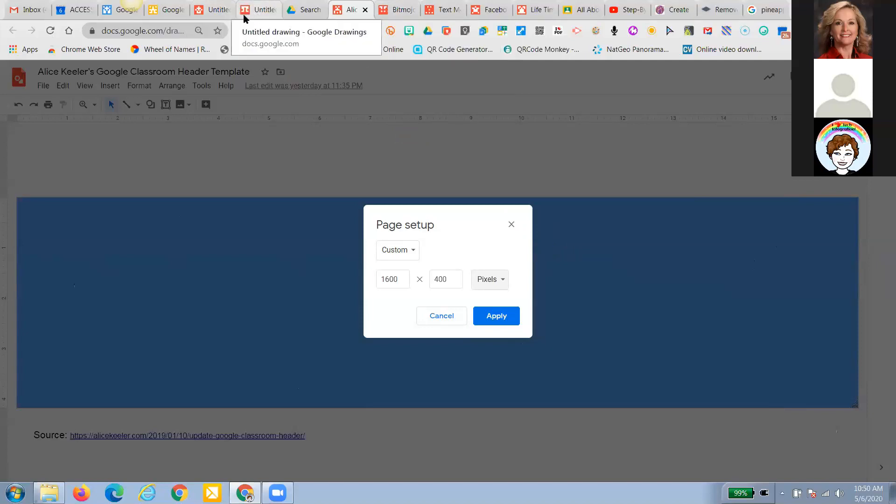
- Switch through the untitled drawings to the Google Drawings Webinar 2020 class in Classroom and open the photo upload for its header
click(220, 12)
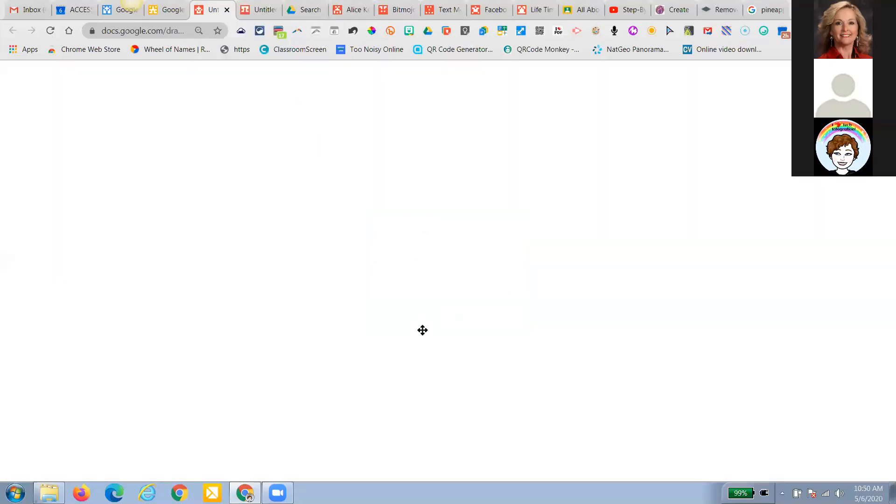
key(ctrl+Tab)
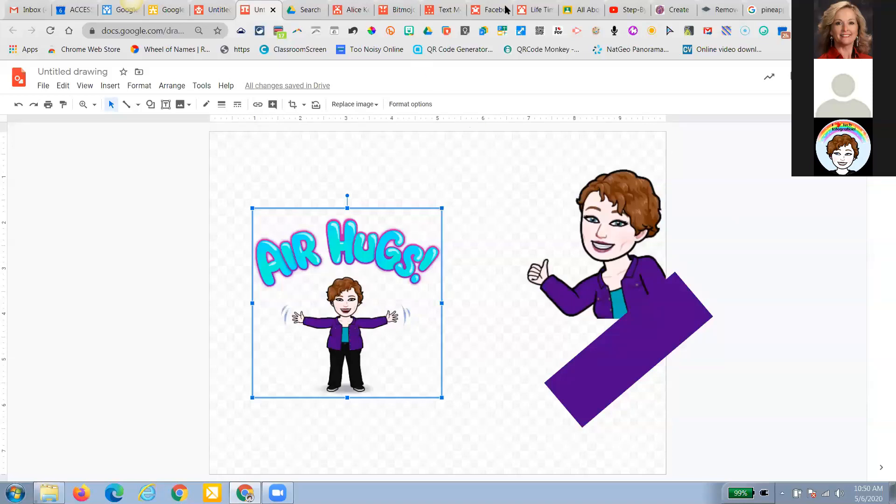
click(573, 11)
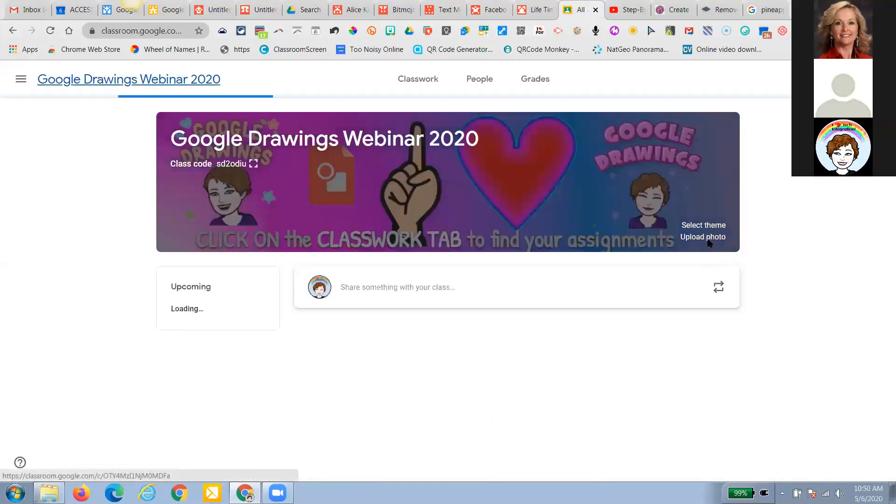
click(707, 239)
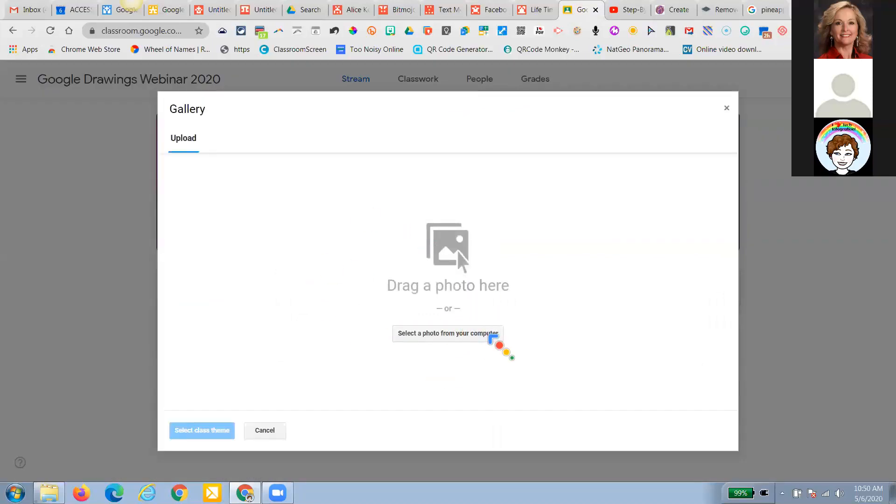
- Switch to the Google Classroom Header Template drawing and draw a large heart shape left of centre on its blue canvas
click(448, 337)
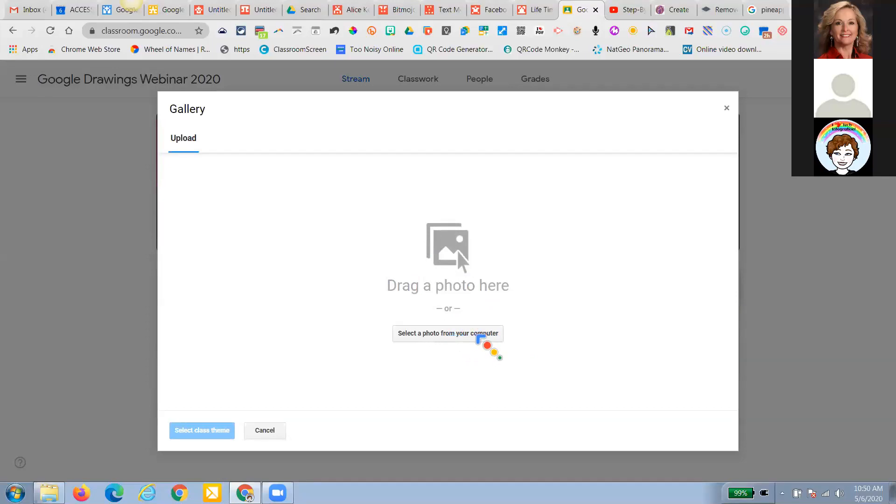
click(445, 10)
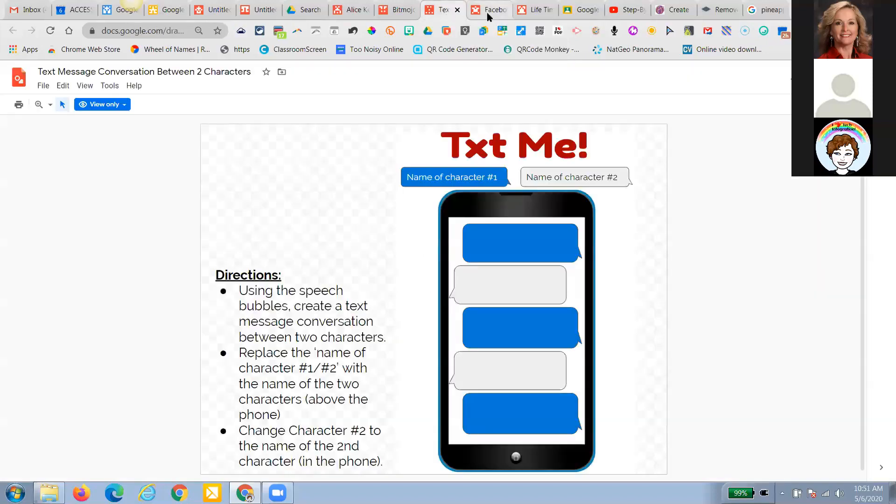
click(327, 10)
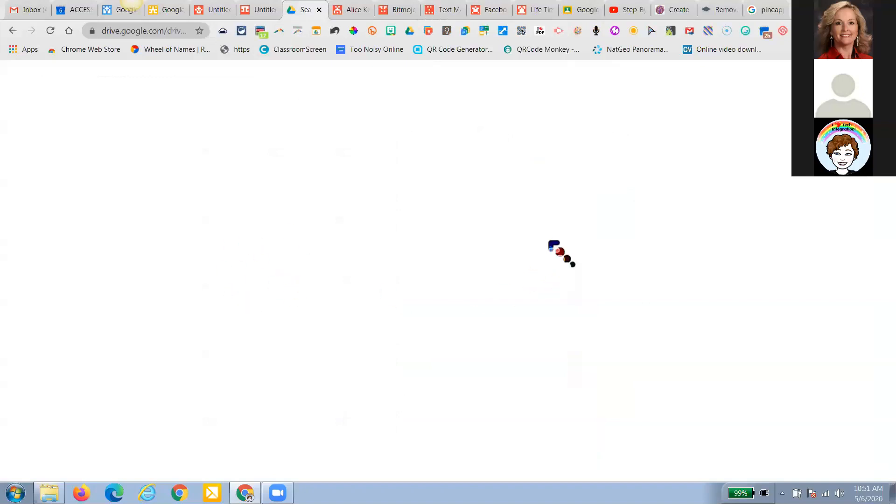
key(ctrl+Tab)
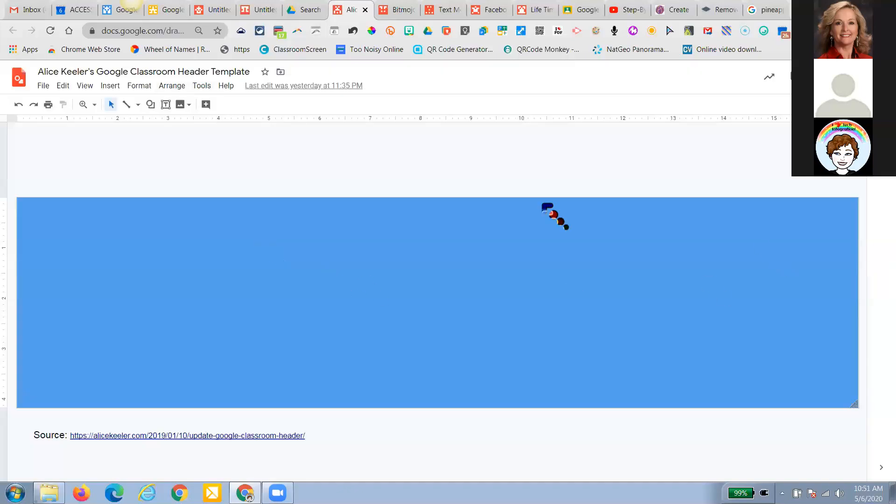
click(150, 105)
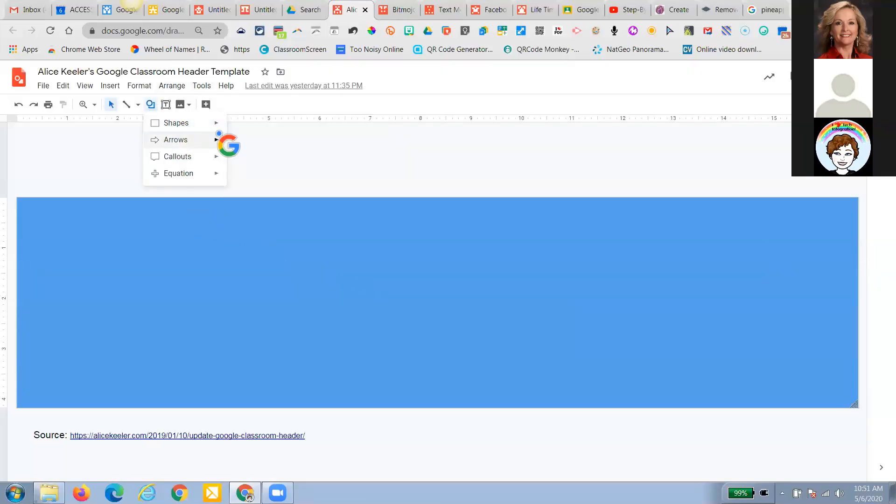
mouse_move(206, 122)
click(270, 159)
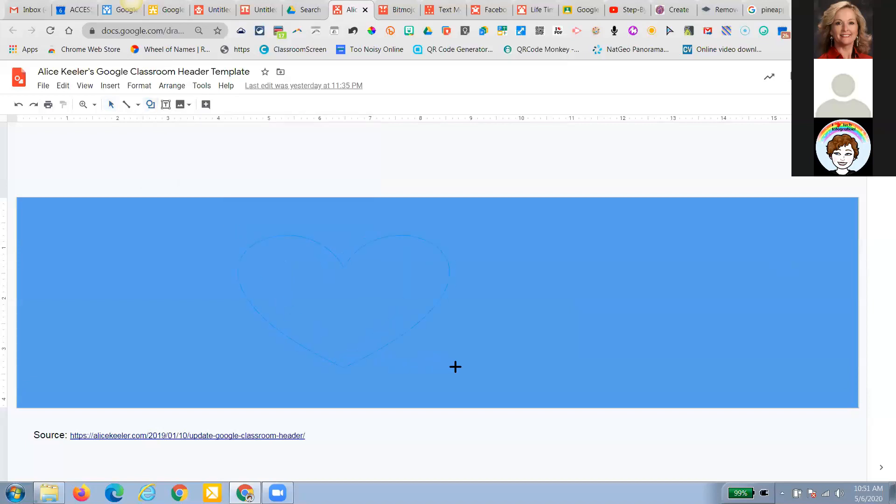
drag(455, 367, 457, 368)
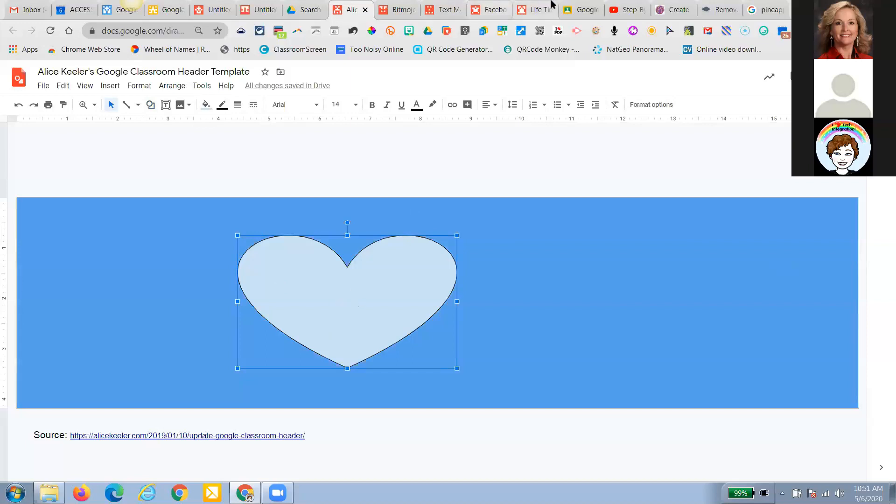
- Download the header template drawing with the heart as a PNG image
click(43, 86)
mouse_move(94, 190)
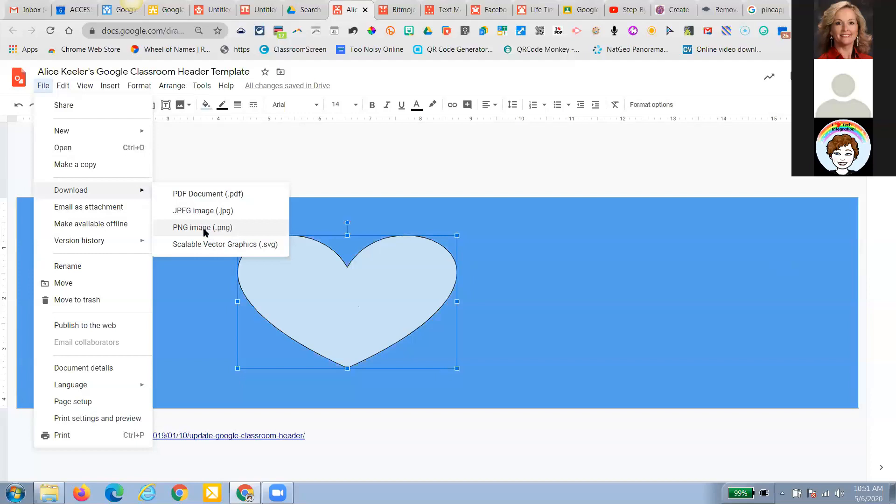
click(204, 228)
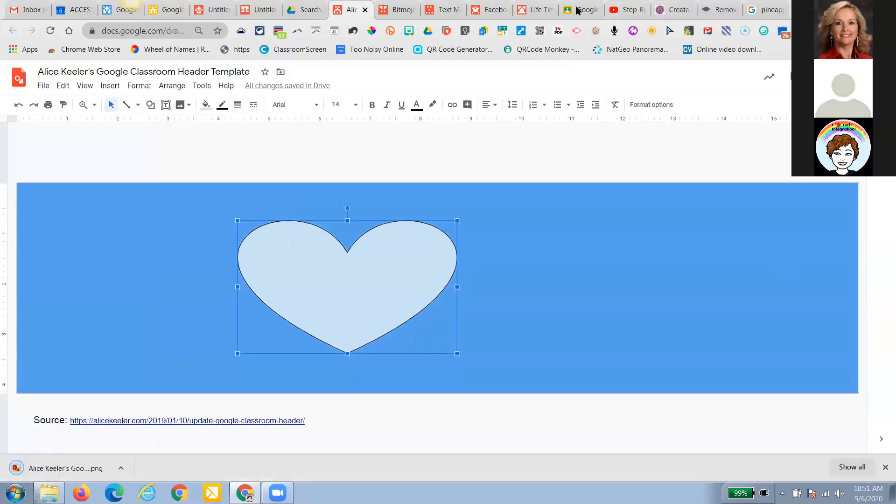
- Return to the Google Drawings Webinar 2020 class and upload the header template PNG from Downloads as its header photo
click(578, 10)
click(450, 314)
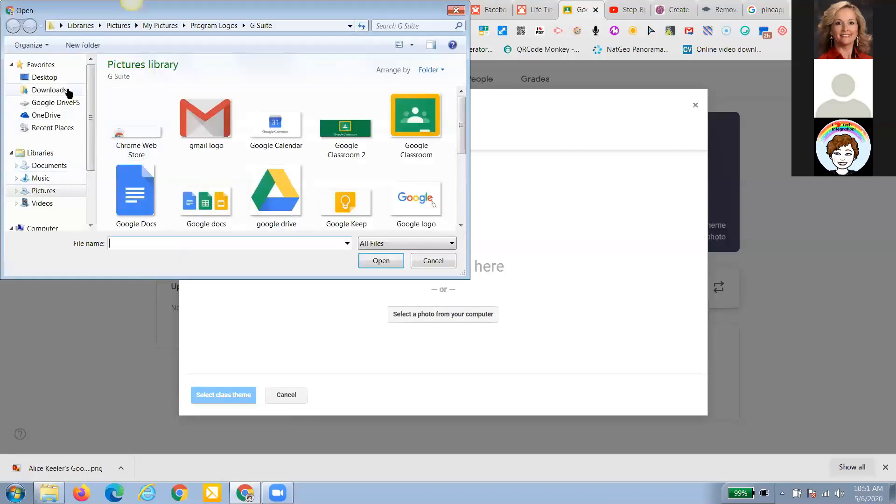
click(49, 90)
click(273, 112)
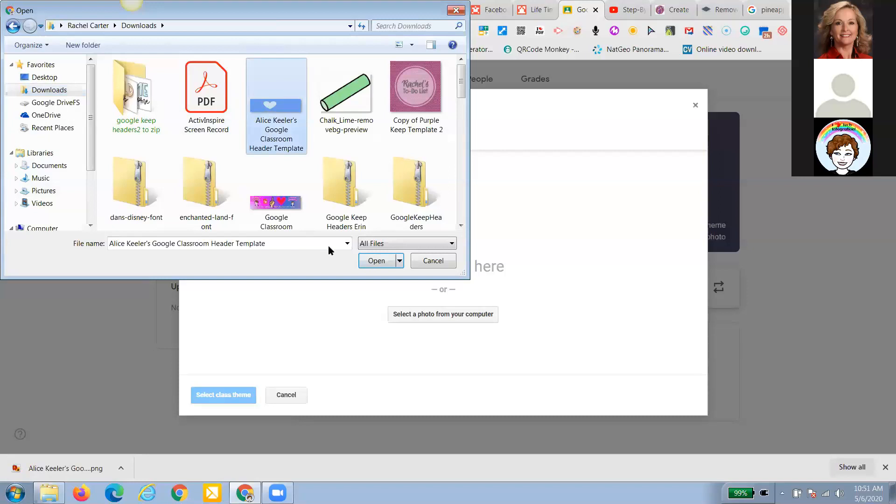
click(377, 262)
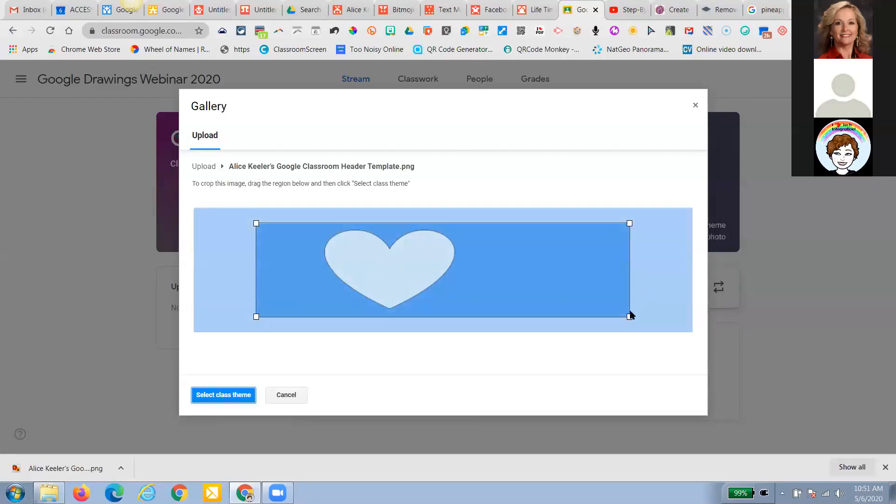
- Expand the crop region to cover the whole heart image and apply it as the class theme
mouse_move(658, 330)
mouse_down()
mouse_move(692, 336)
mouse_move(674, 334)
mouse_up()
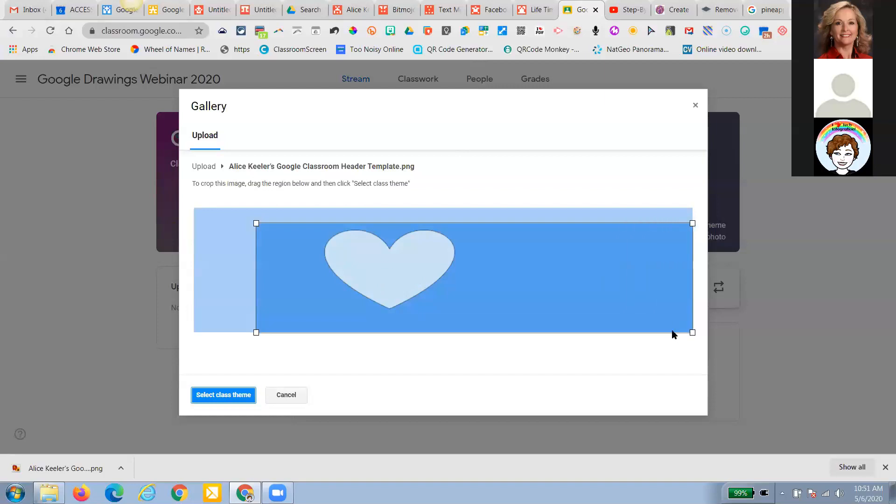
drag(258, 226, 183, 213)
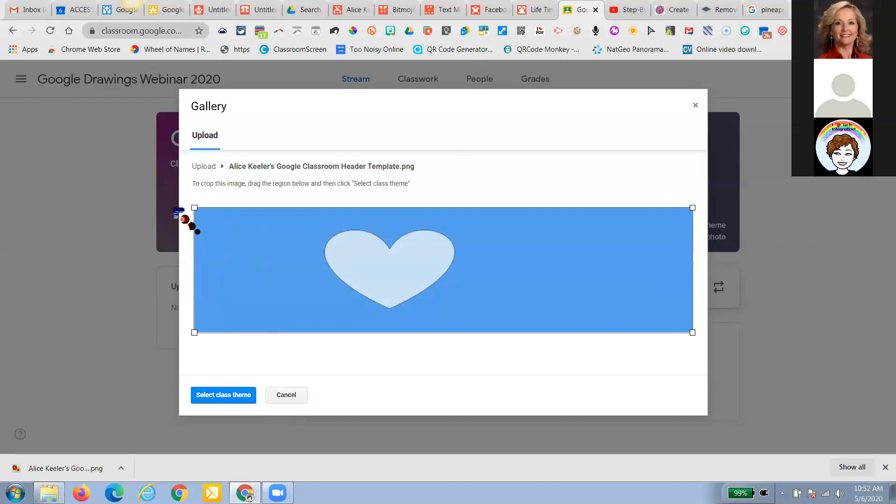
click(224, 394)
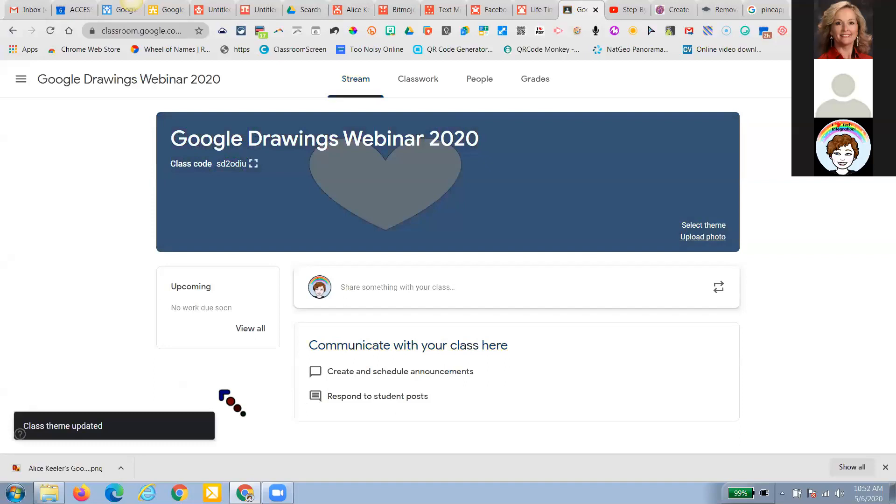
- Upload "Google Classroom CLASSWORK Template Header (1)" from Downloads as a new class header photo
click(704, 237)
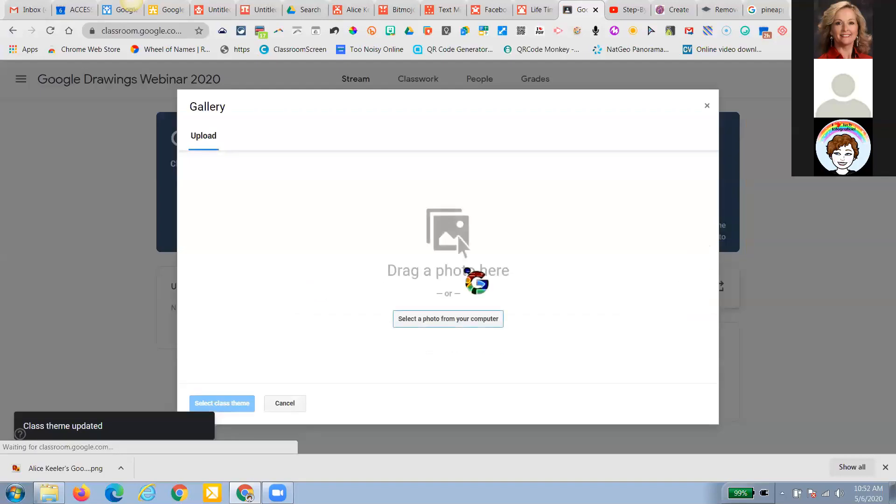
click(462, 321)
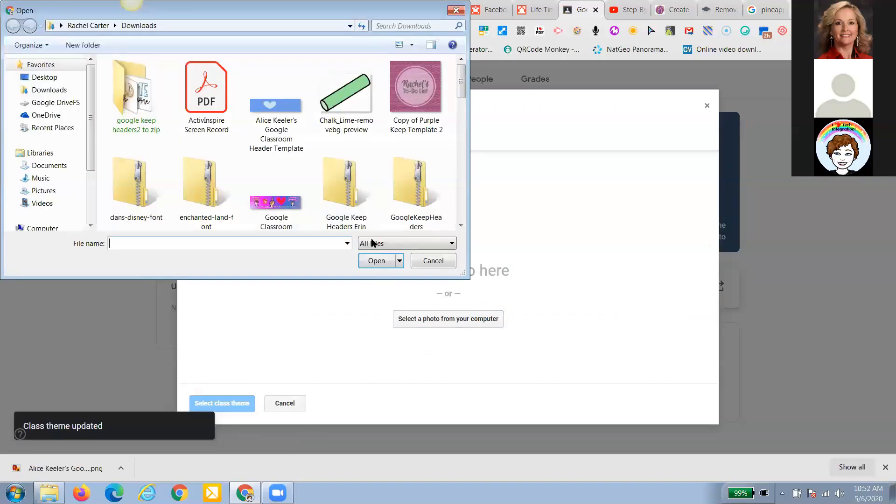
click(277, 187)
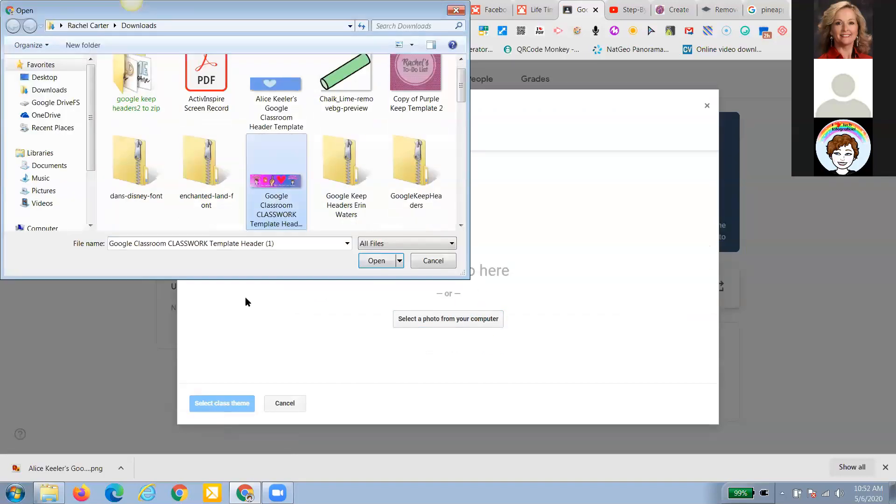
click(376, 261)
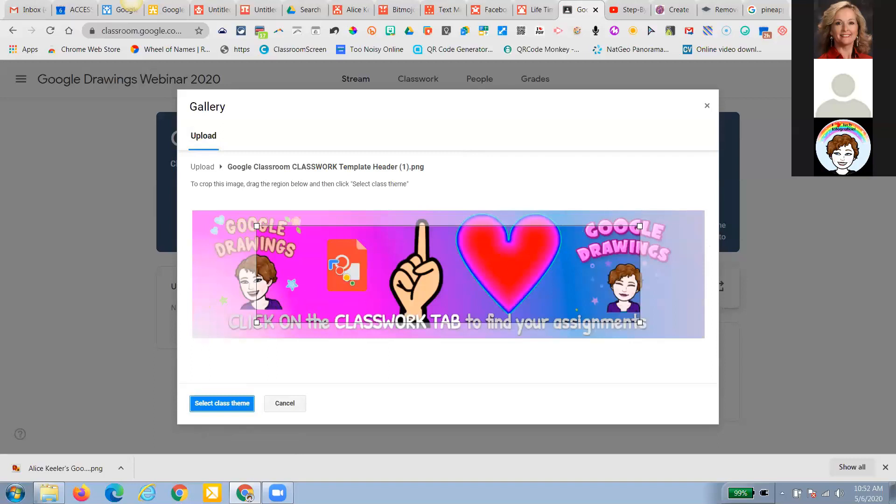
- Expand the crop region to the full CLASSWORK header image, apply it as the class theme, and dismiss the downloads bar
drag(604, 279, 669, 296)
drag(321, 242, 189, 213)
click(185, 210)
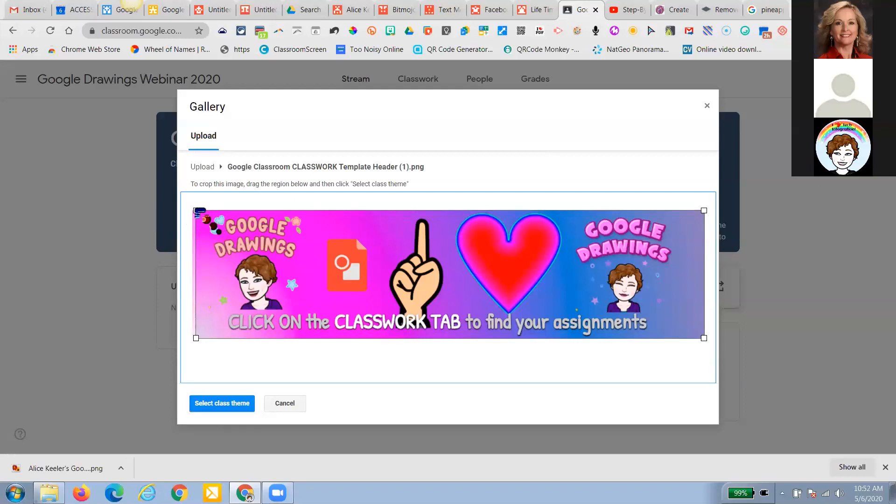
drag(195, 210, 187, 209)
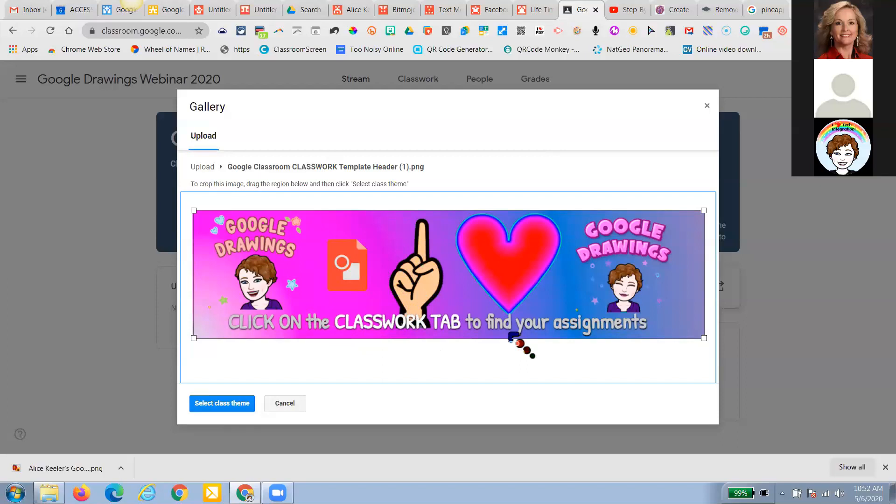
click(223, 405)
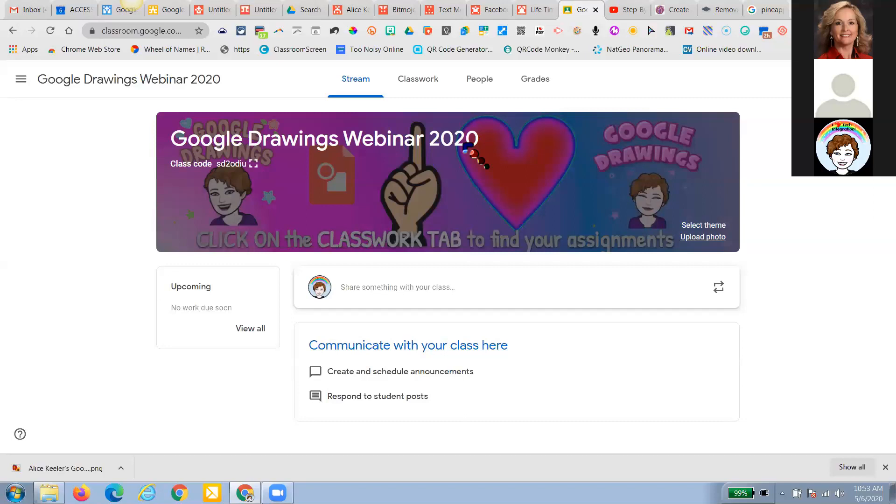
click(885, 468)
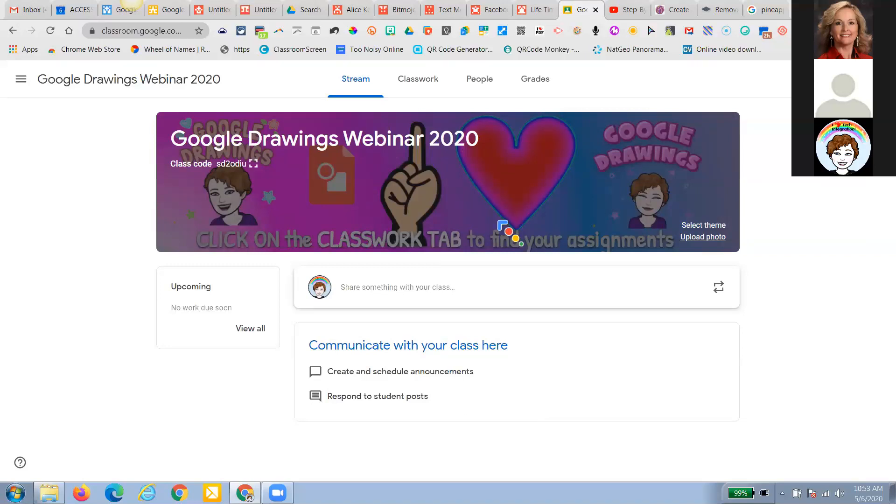
- Open the student work for the All About Me assignment from the class's Classwork page
click(441, 84)
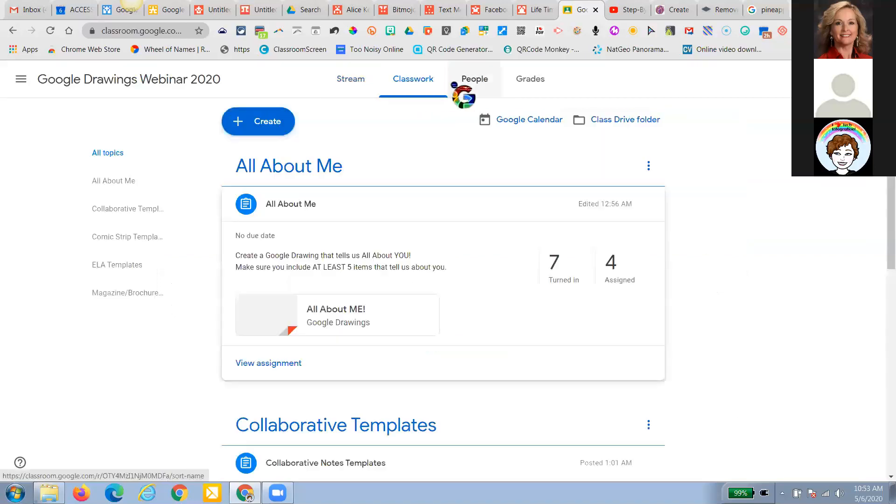
click(331, 312)
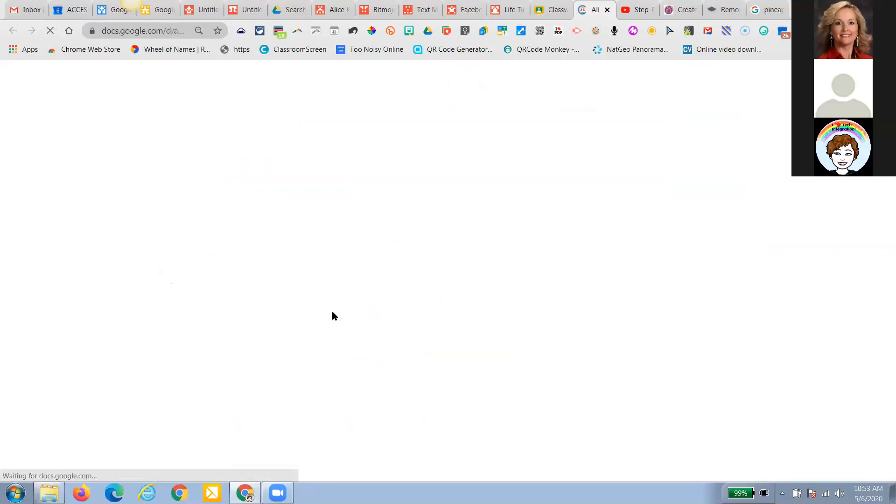
click(607, 11)
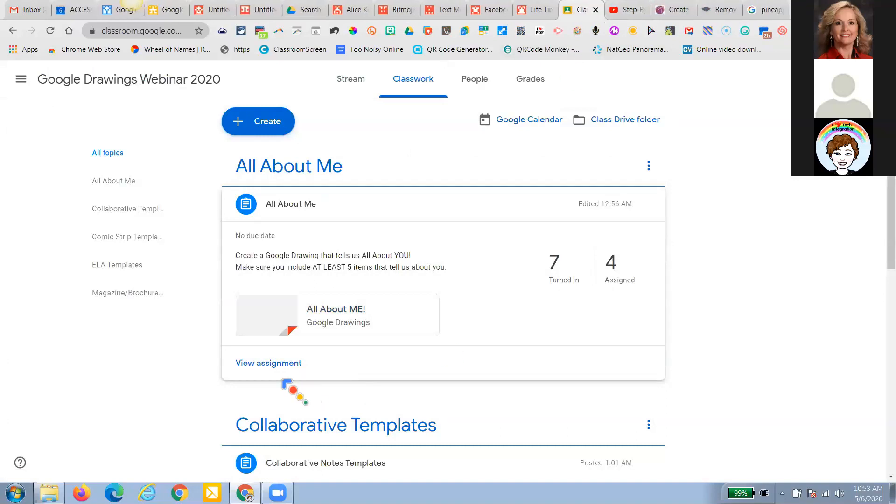
click(299, 365)
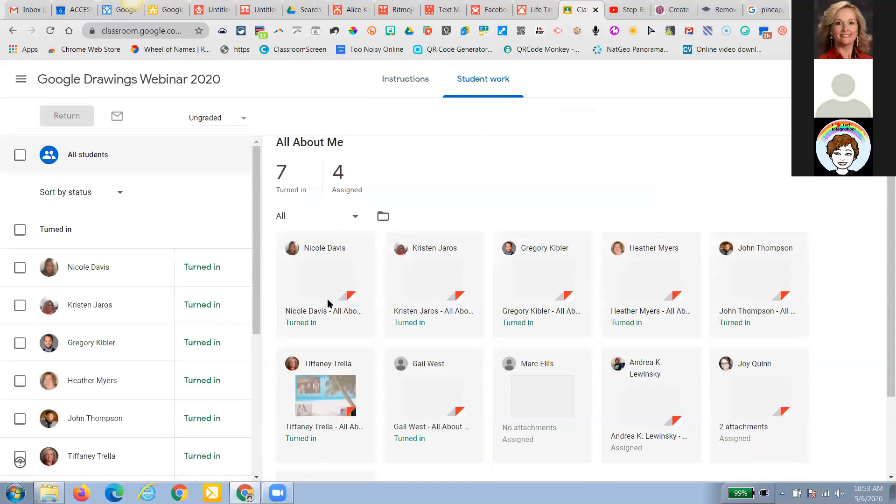
- Open a student's All About Me submission and browse through the other students' drawings
click(329, 304)
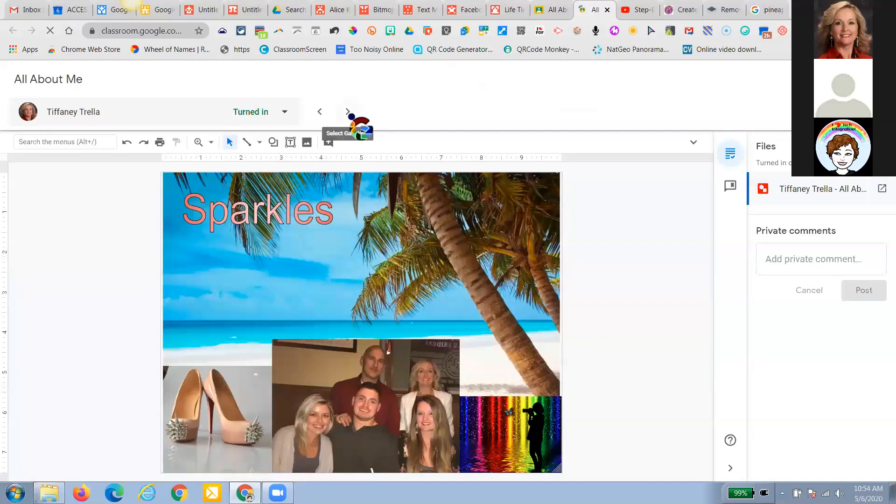
click(348, 112)
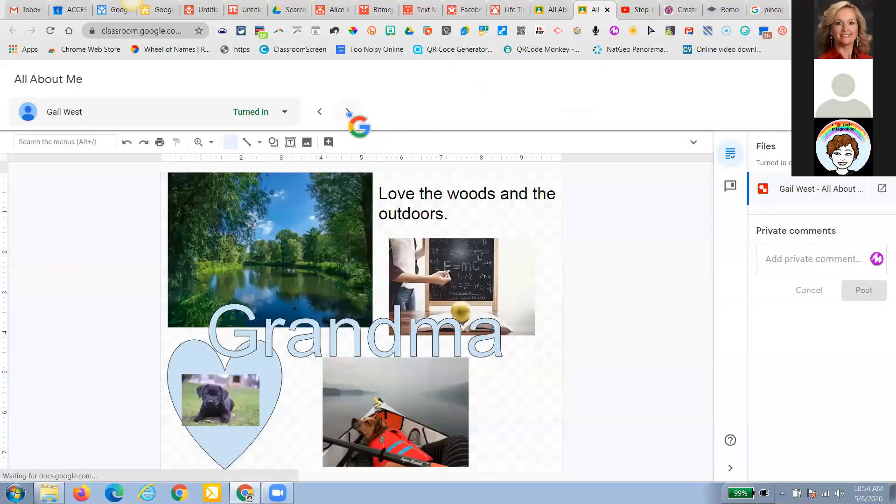
click(349, 112)
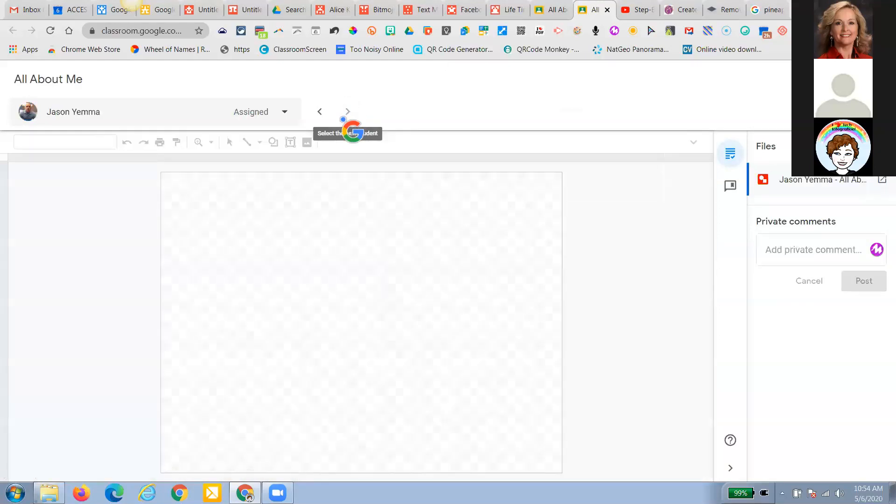
click(323, 113)
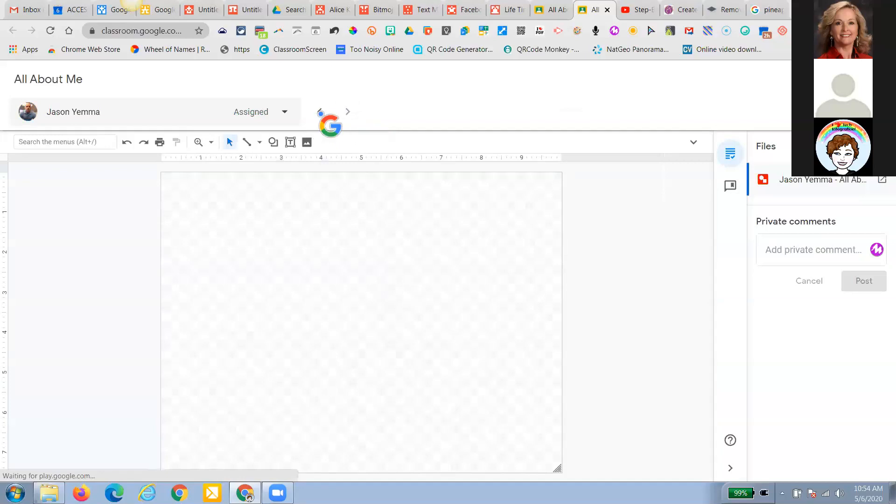